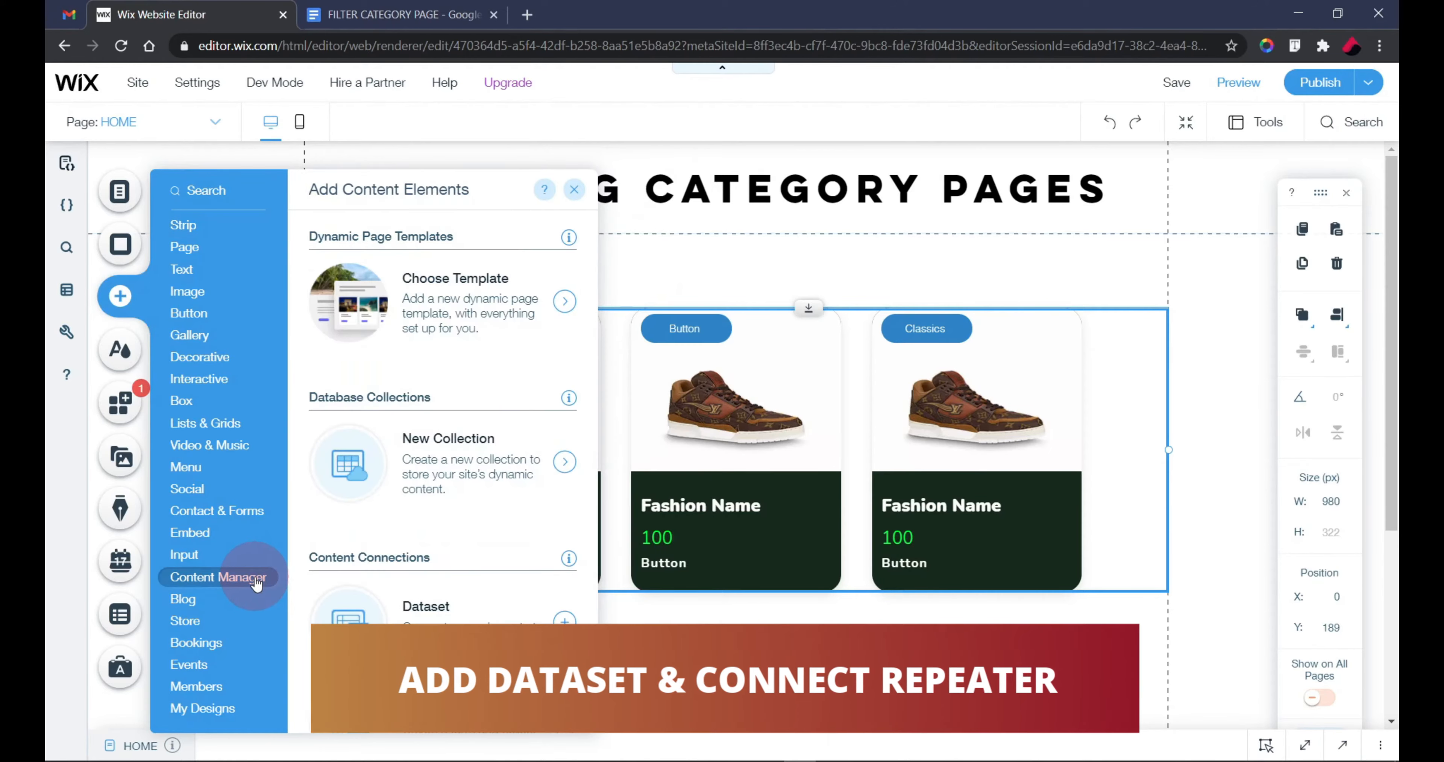
Add a dataset beside the repeater on the home page and connect it to the Store1 collection
left_click_drag(563, 629, 212, 321)
left_click(223, 258)
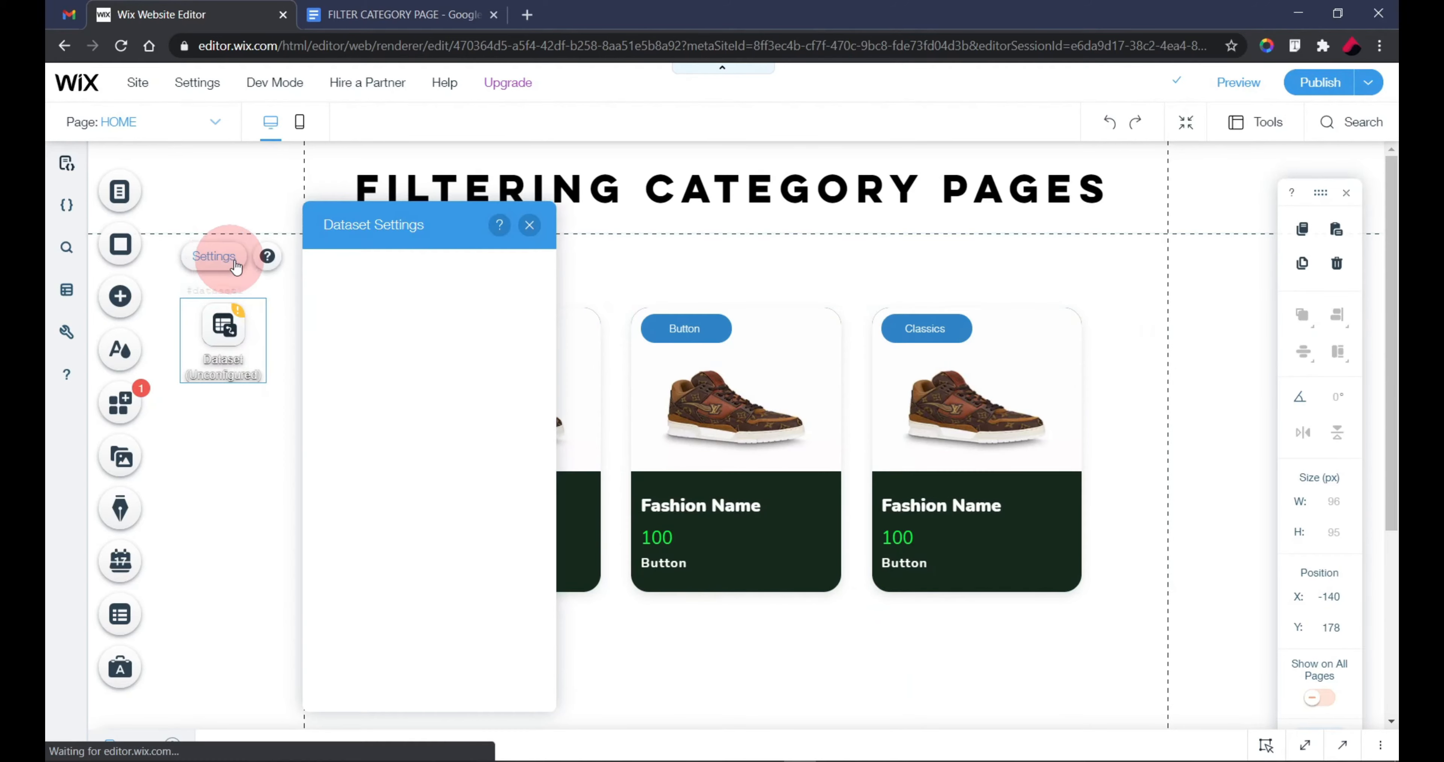
left_click(387, 292)
left_click(380, 329)
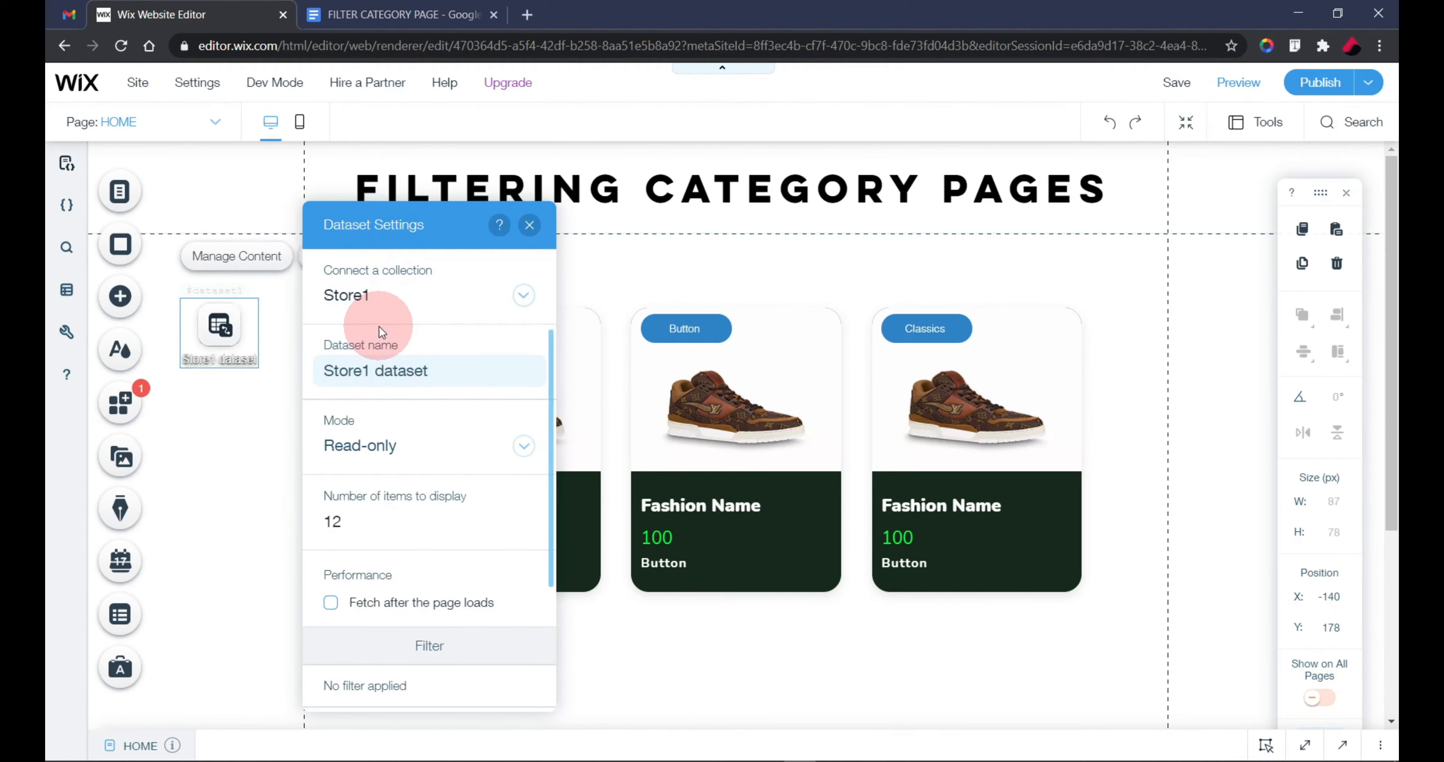
left_click(530, 224)
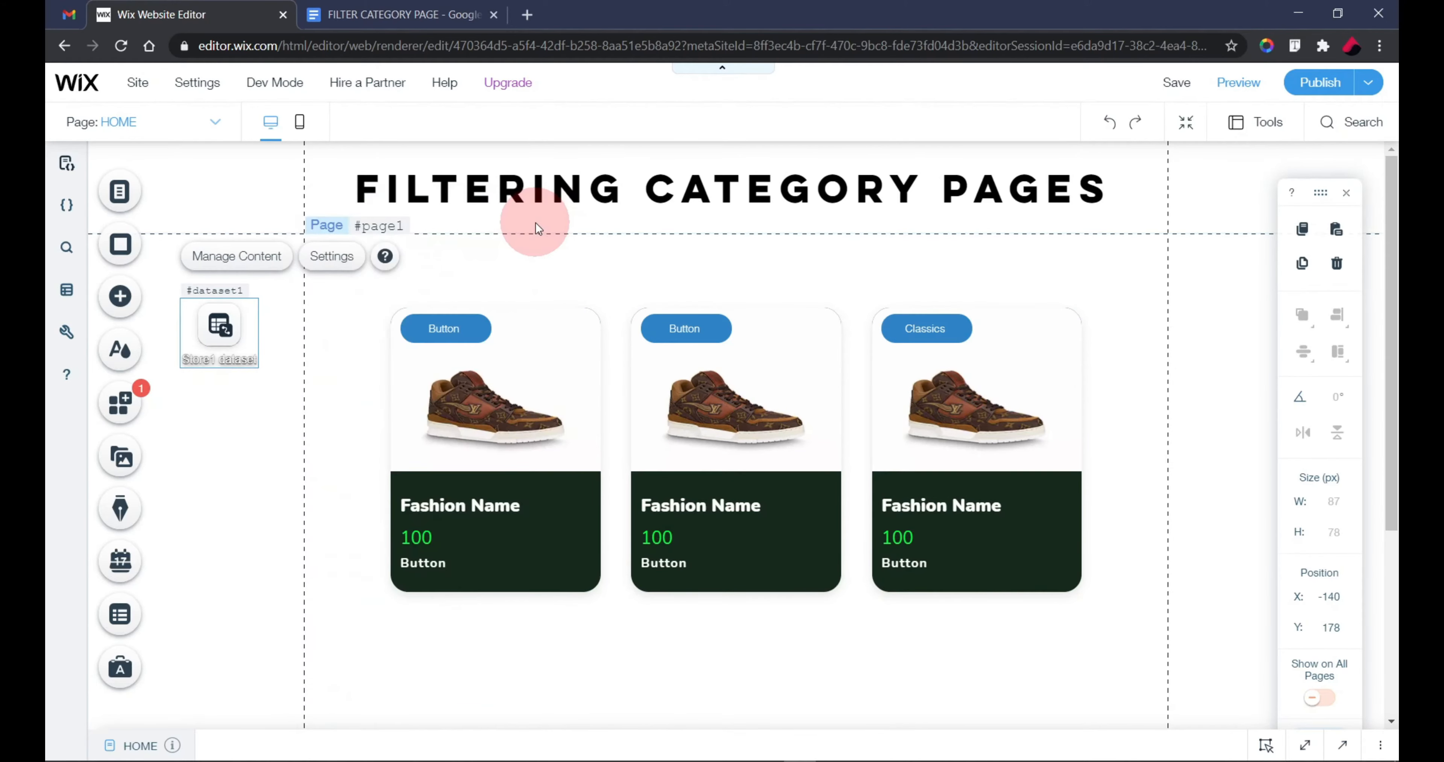
Connect the repeater to the Store1 dataset and set its product image source to Product Image (Image)
left_click(612, 348)
left_click(560, 260)
left_click(1149, 307)
left_click(1154, 335)
left_click(1121, 395)
left_click(1155, 508)
scroll(1198, 609, "down", 3)
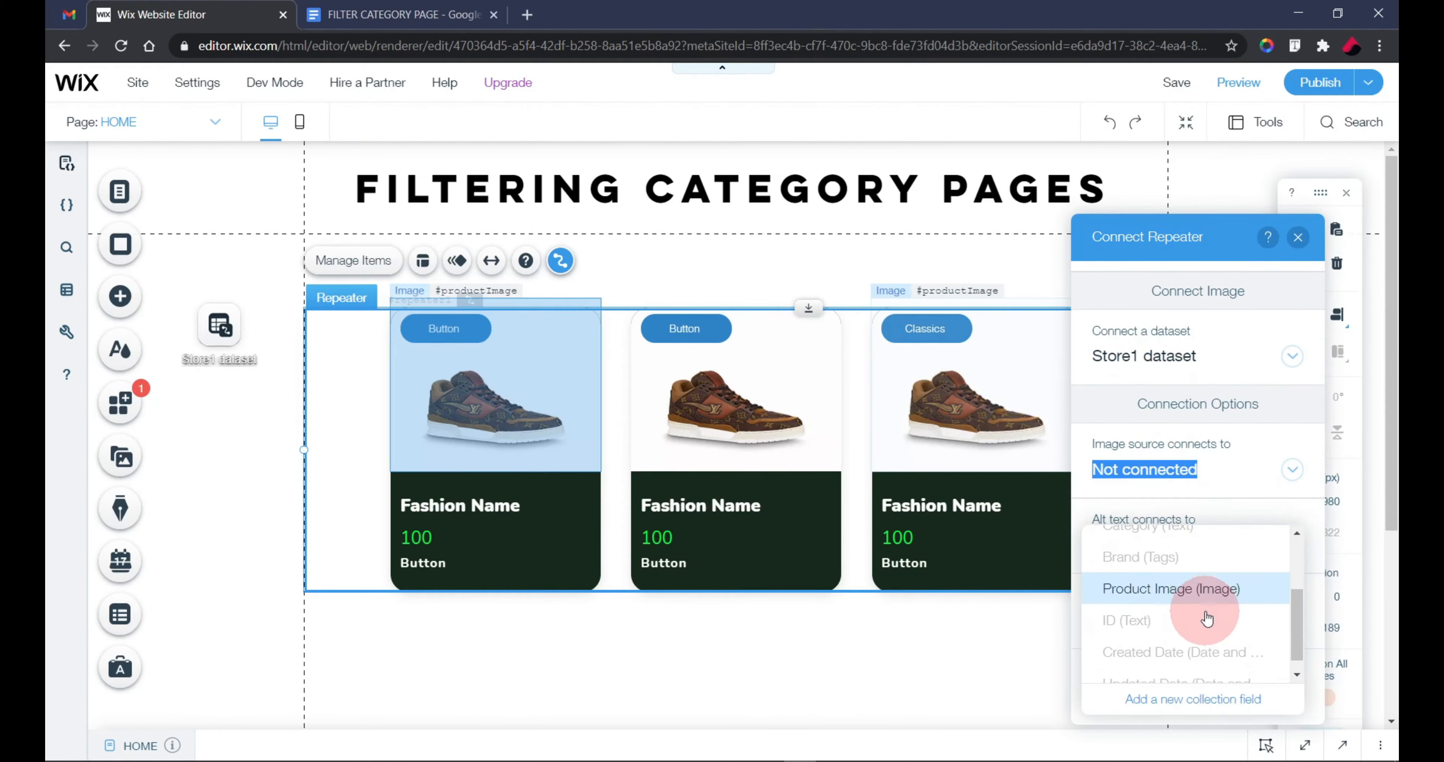
left_click(1166, 599)
Connect the product image's alt text and the option below it to collection fields, using Brand (Tags) for the latter
left_click(1228, 538)
left_click(1216, 323)
left_click(1216, 611)
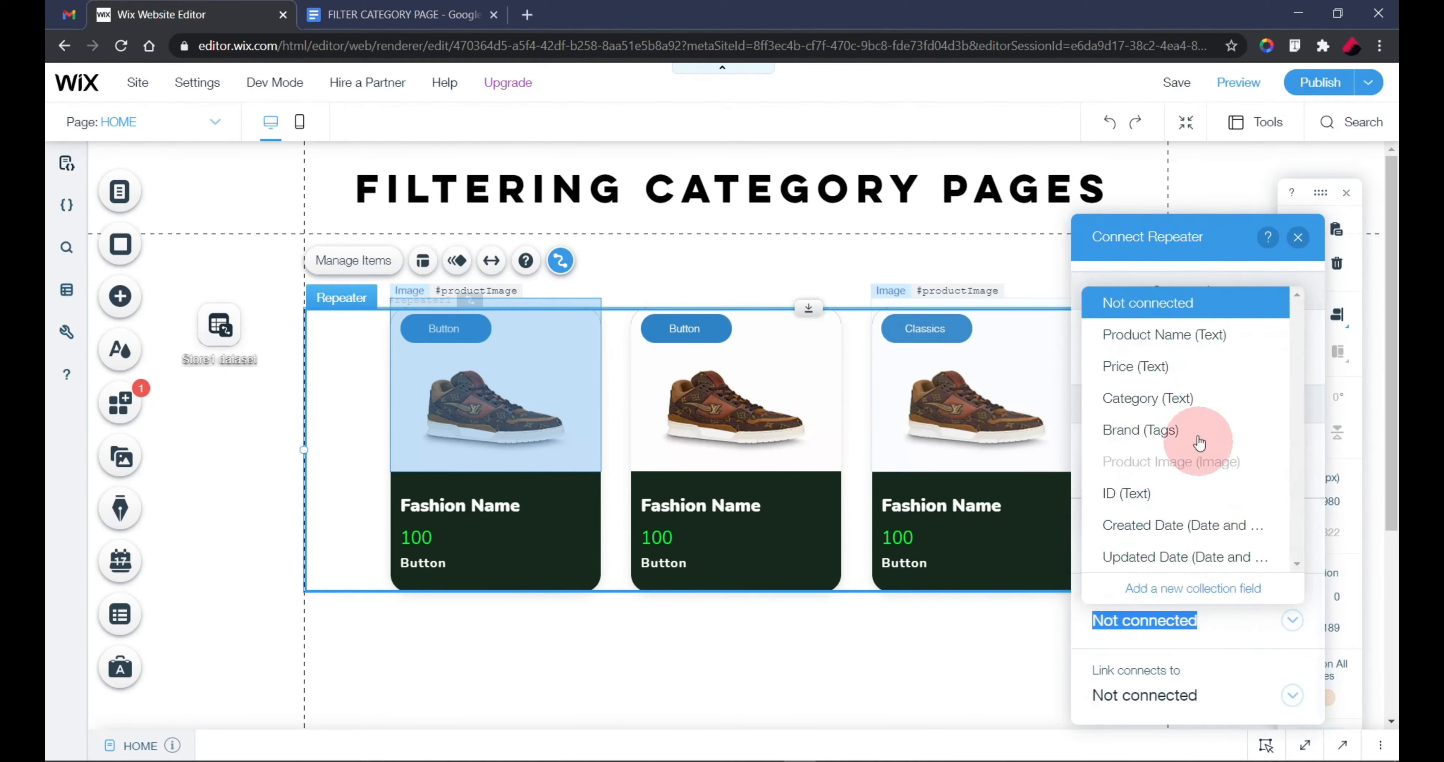
left_click(1195, 443)
left_click(1298, 237)
Connect the label of the category button above the product image to Category (Text)
left_click(459, 322)
left_click(459, 322)
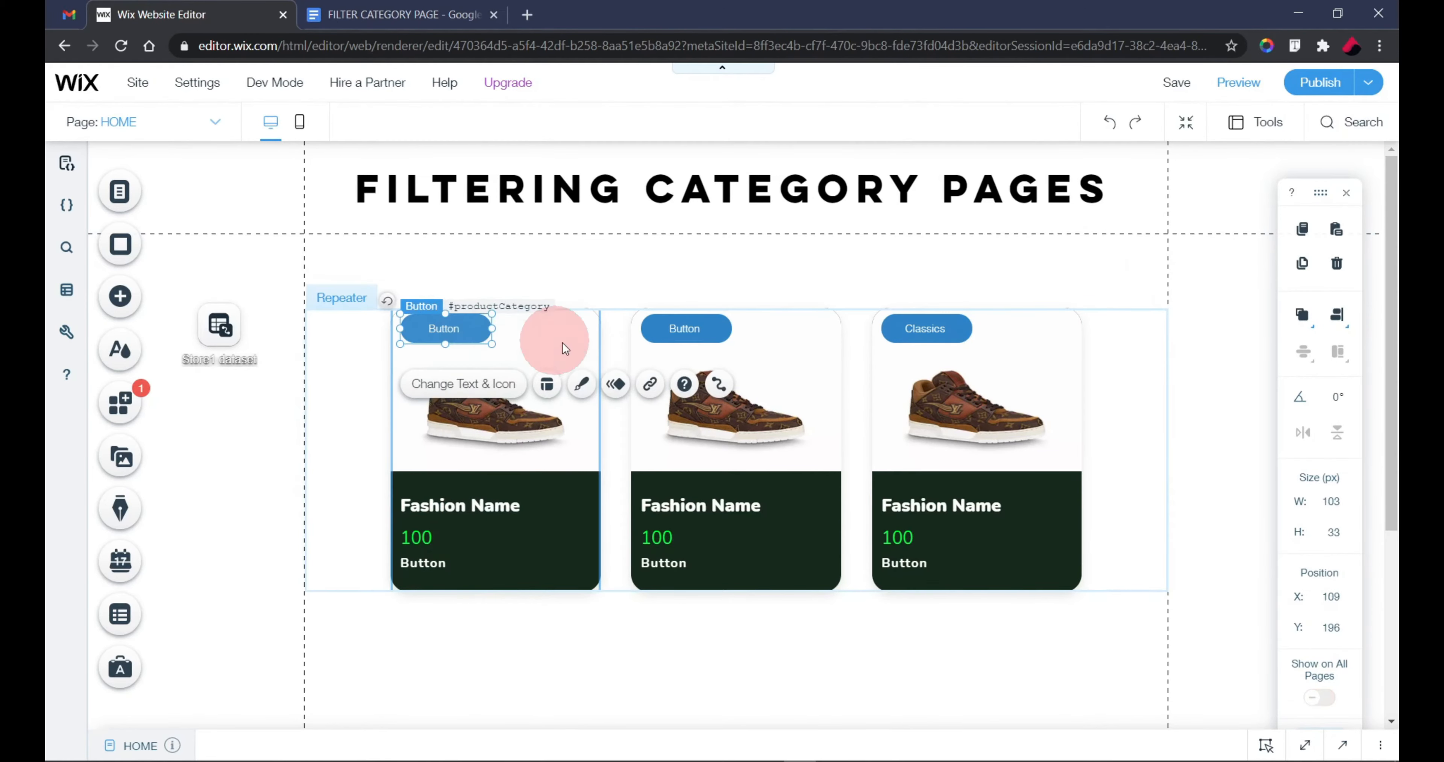
left_click(719, 383)
left_click(909, 574)
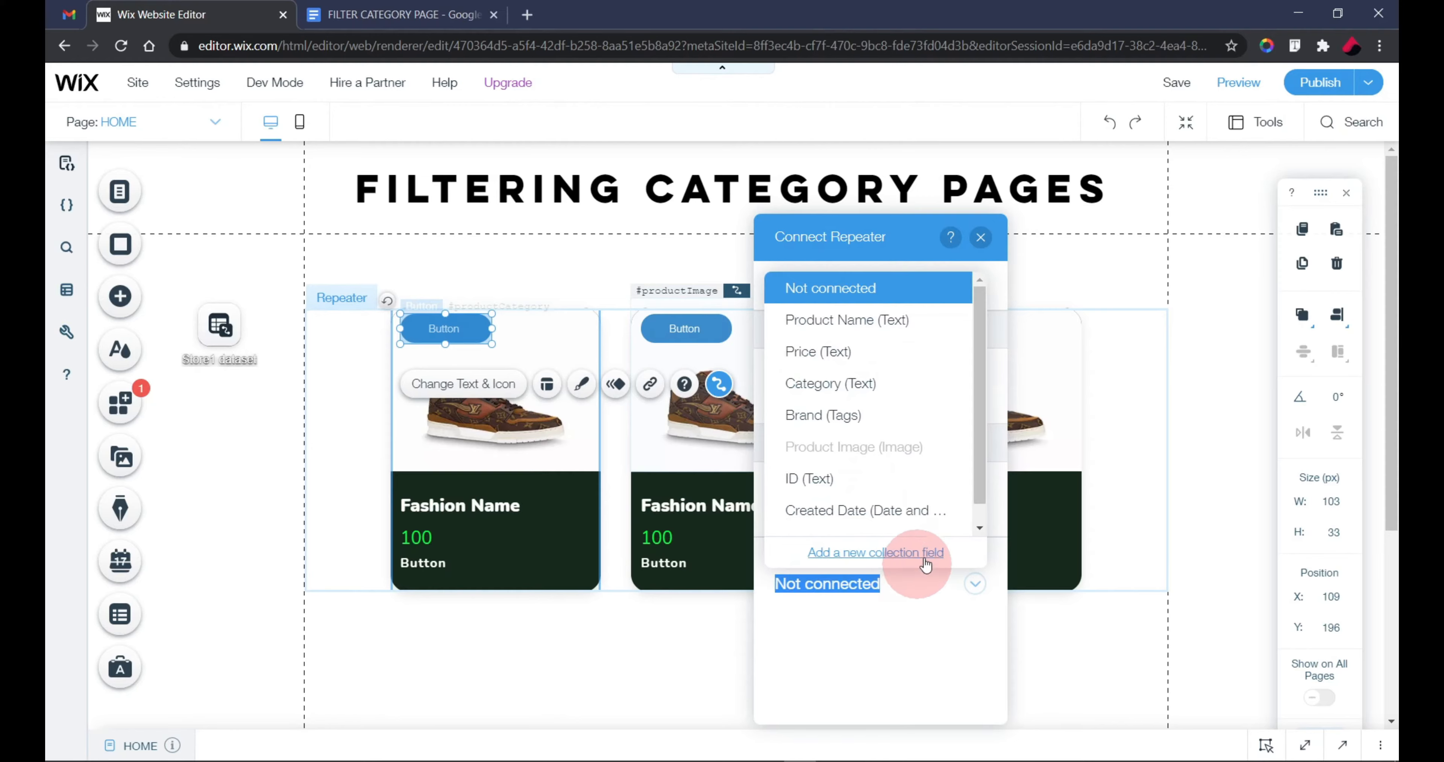
left_click(942, 385)
left_click(980, 237)
Connect the "Fashion Name" text in the repeater to Product Name (Text)
left_click(627, 448)
left_click(488, 505)
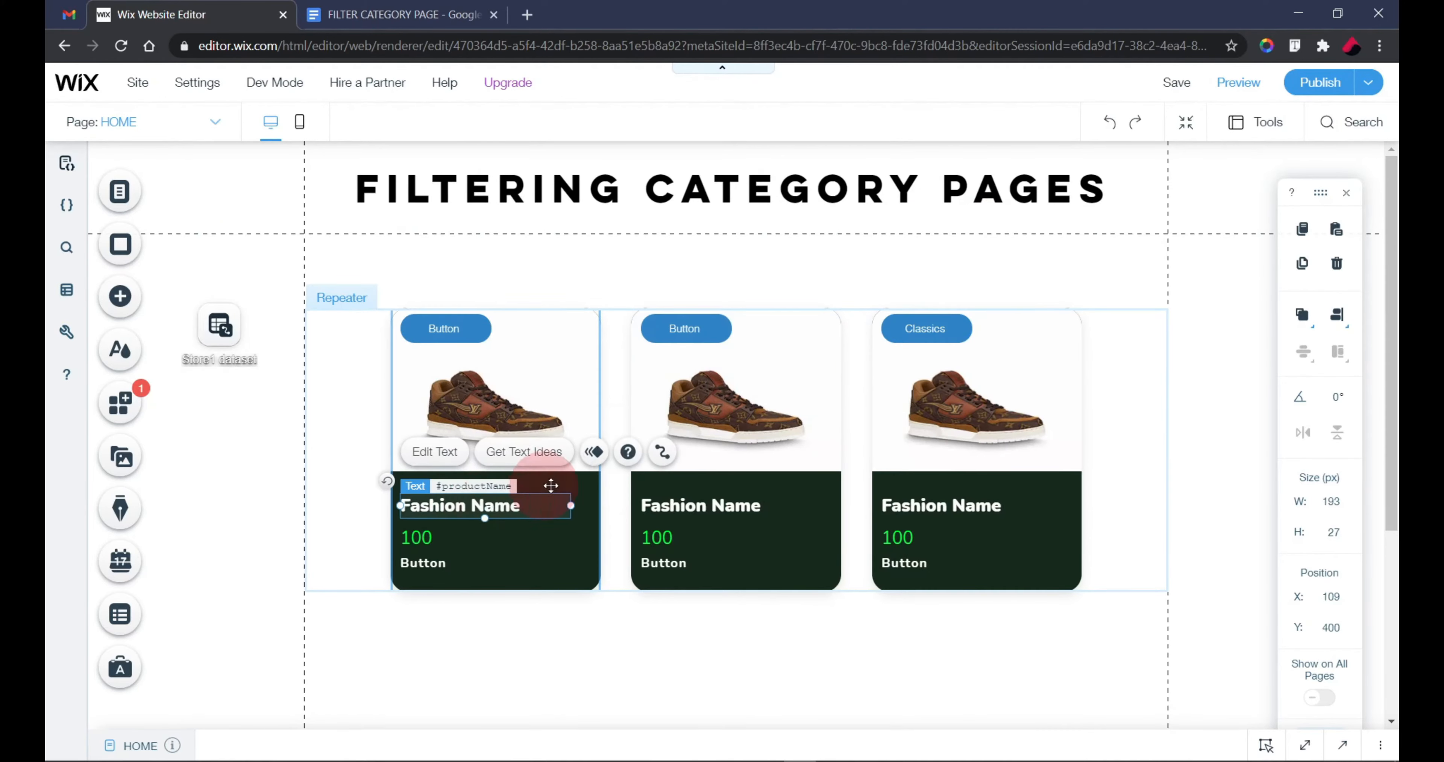
left_click(662, 452)
left_click(838, 508)
left_click(822, 574)
left_click(925, 237)
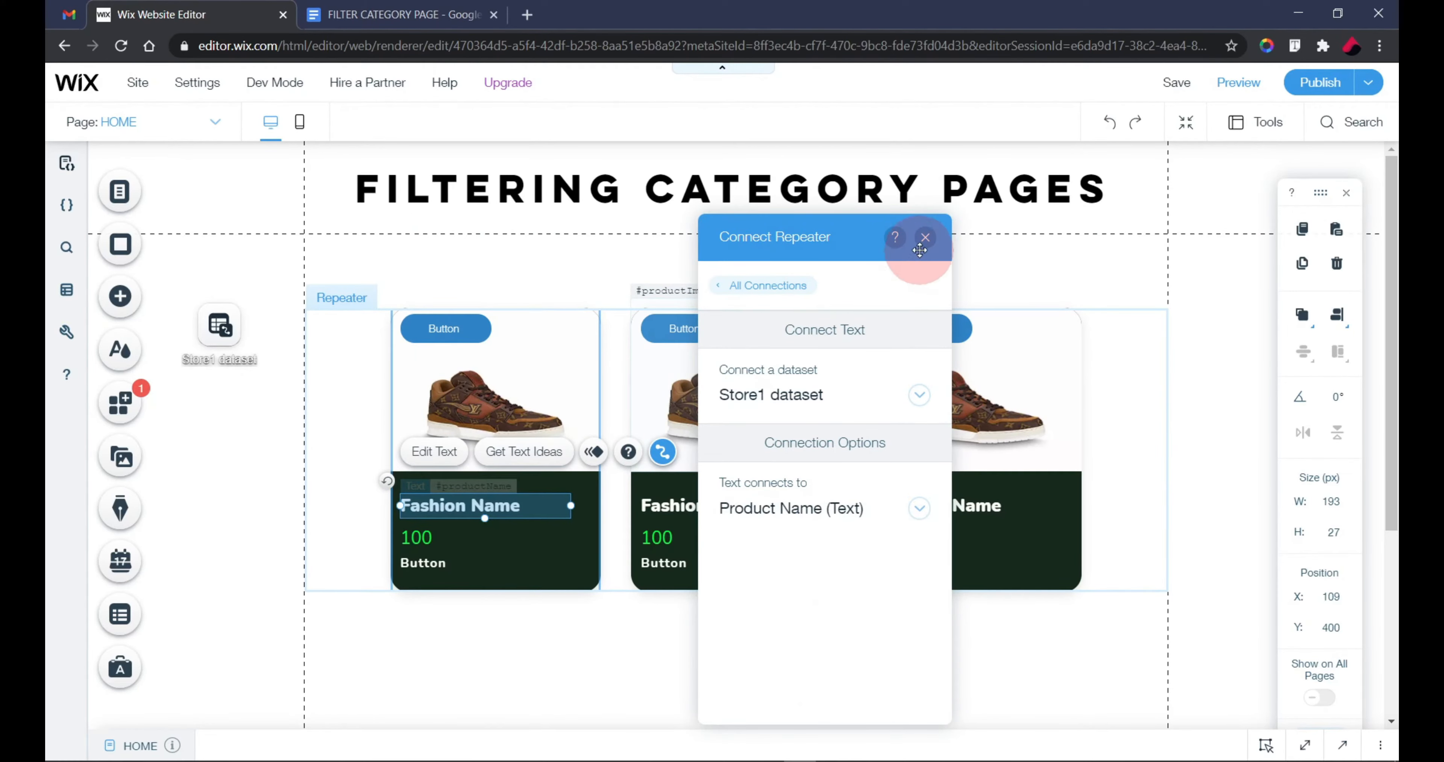
Connect the repeater's price text to the Price (Text) field of the Store1 dataset
left_click(418, 539)
left_click(667, 487)
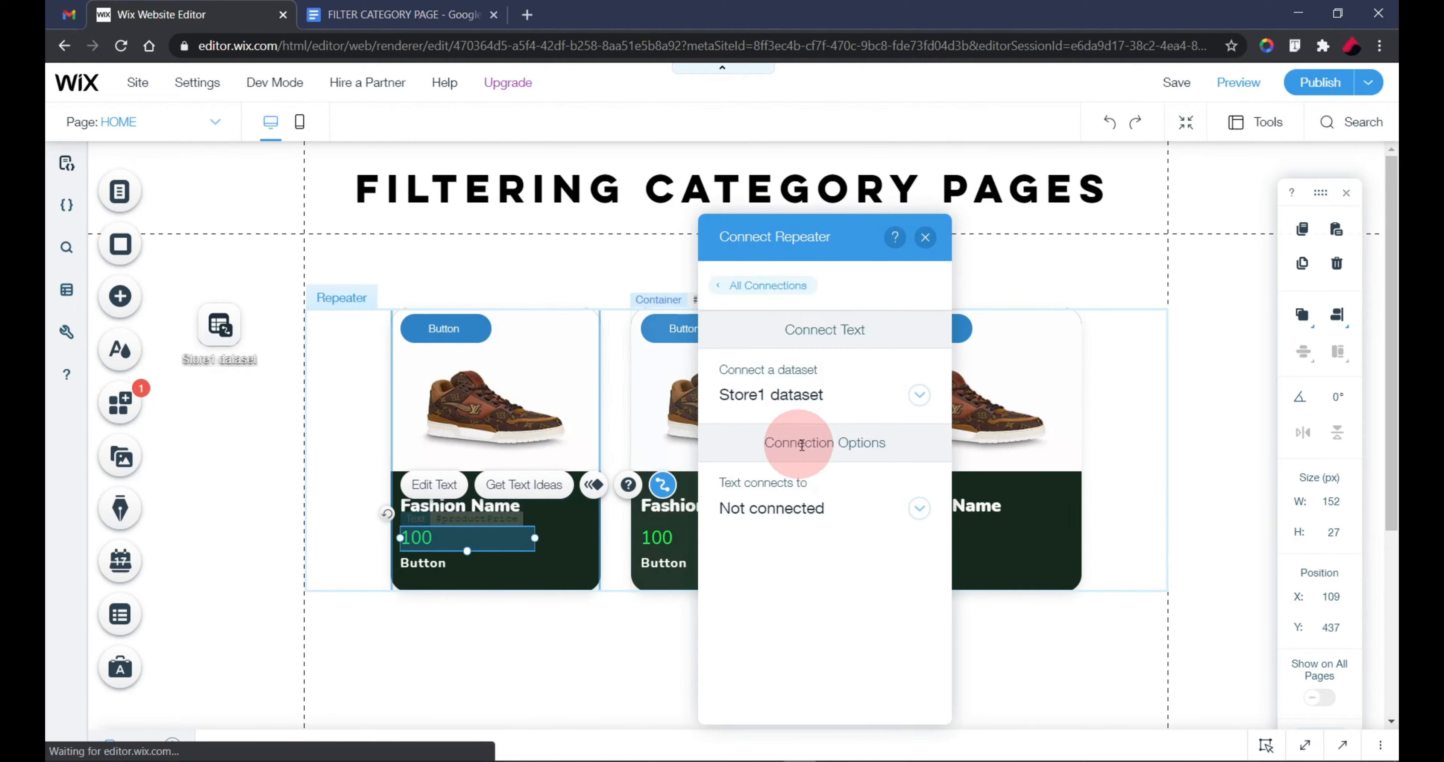
left_click(838, 508)
left_click(822, 604)
left_click(920, 246)
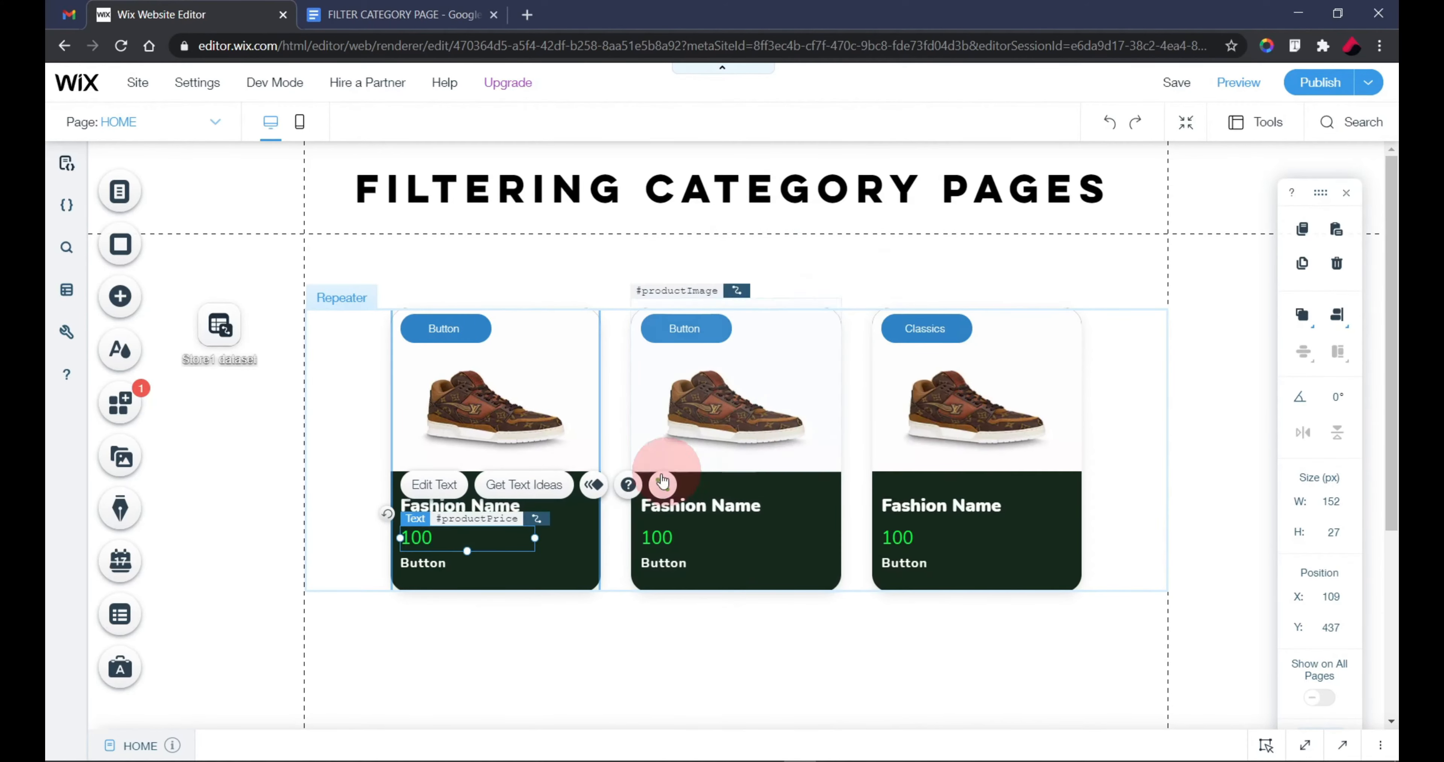
Connect the label of the brand button below the price to Brand (Tags)
left_click(427, 564)
left_click(718, 507)
left_click(900, 582)
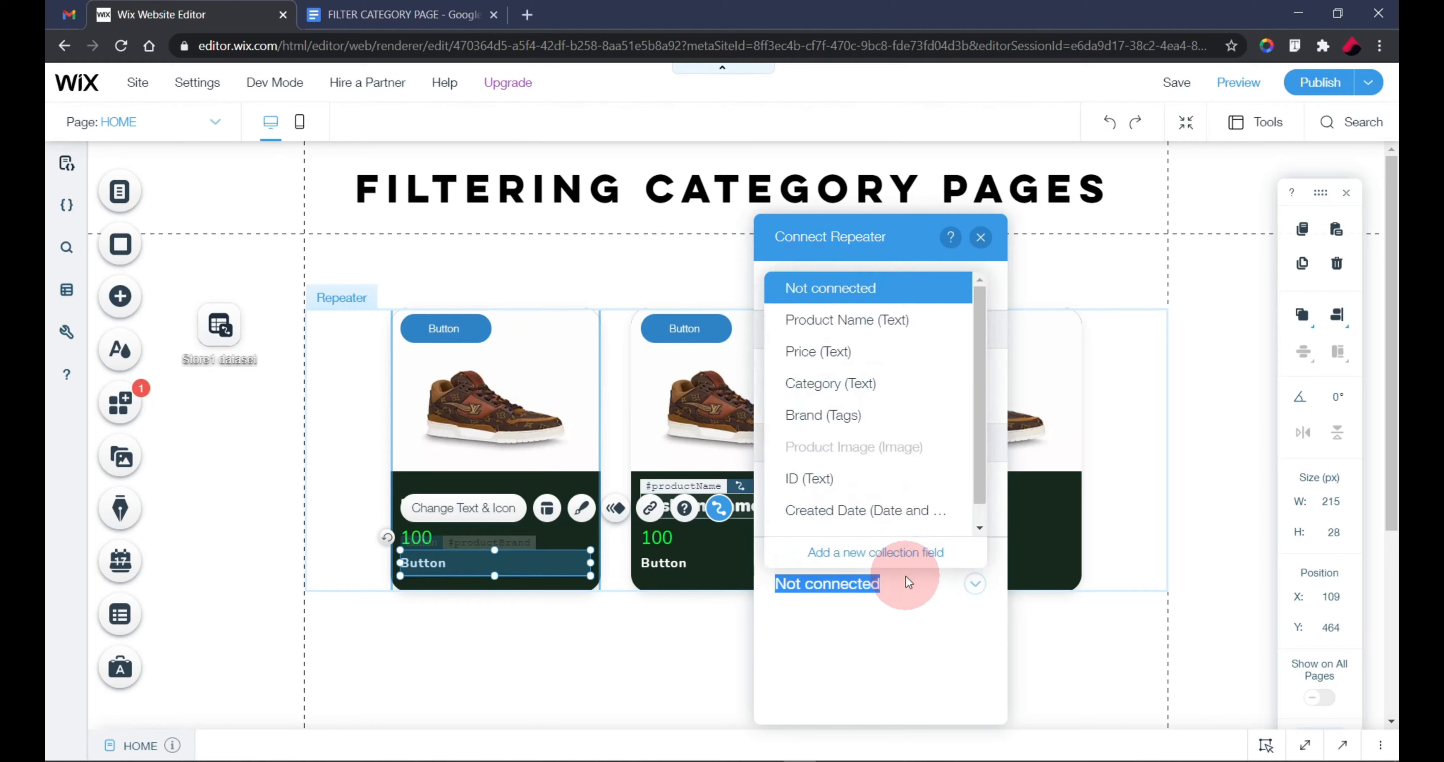
left_click(928, 423)
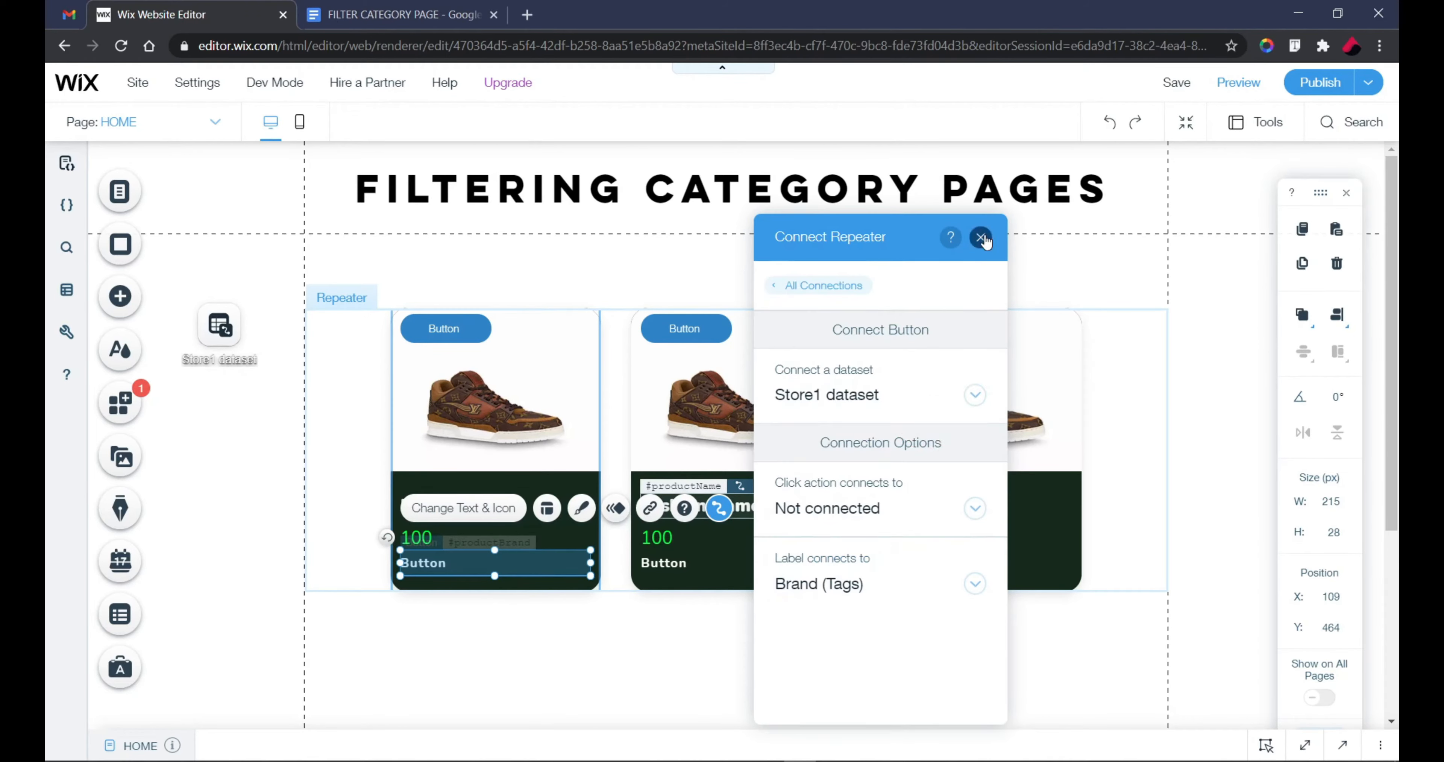
left_click(980, 238)
Preview the site to check which collection items the repeater shows, and return to the editor
left_click(1237, 82)
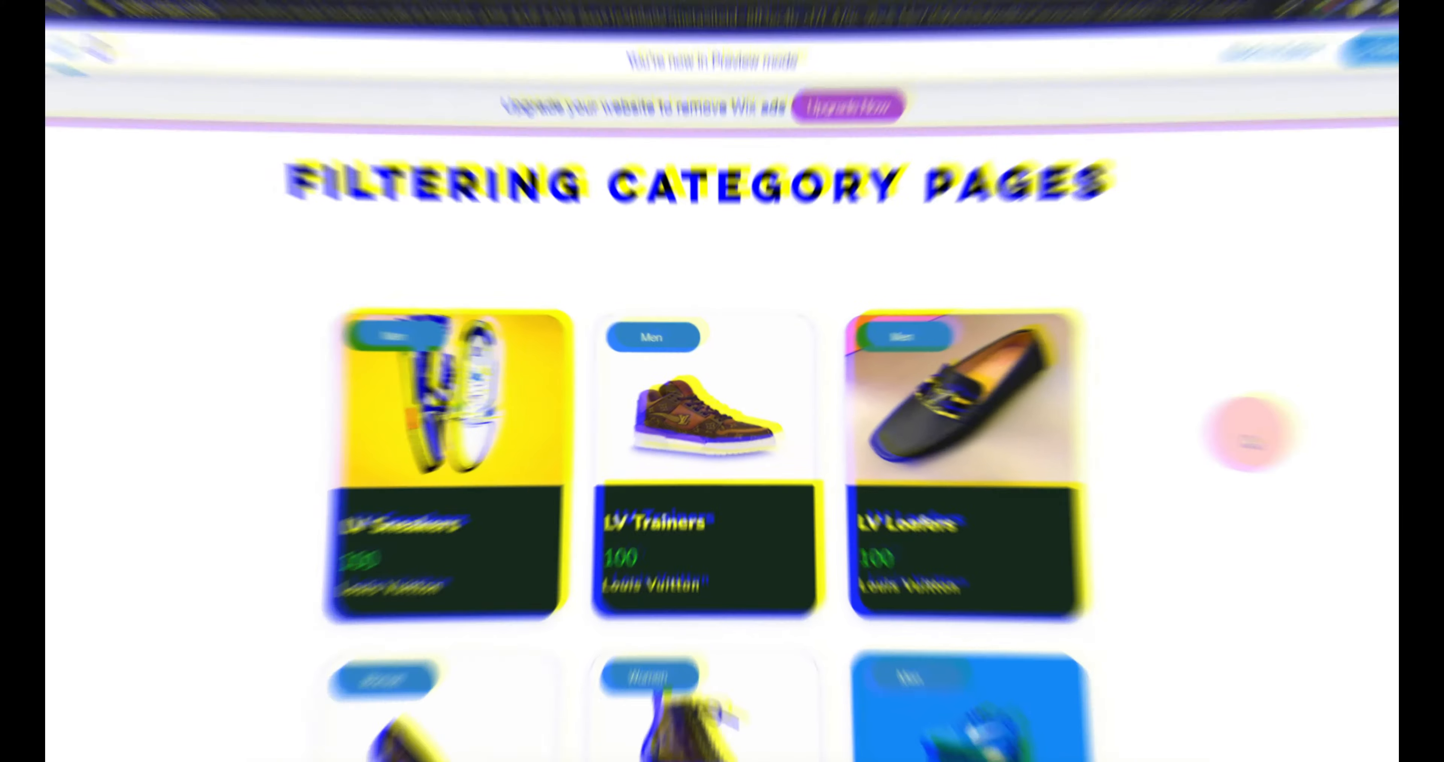
scroll(1214, 425, "down", 15)
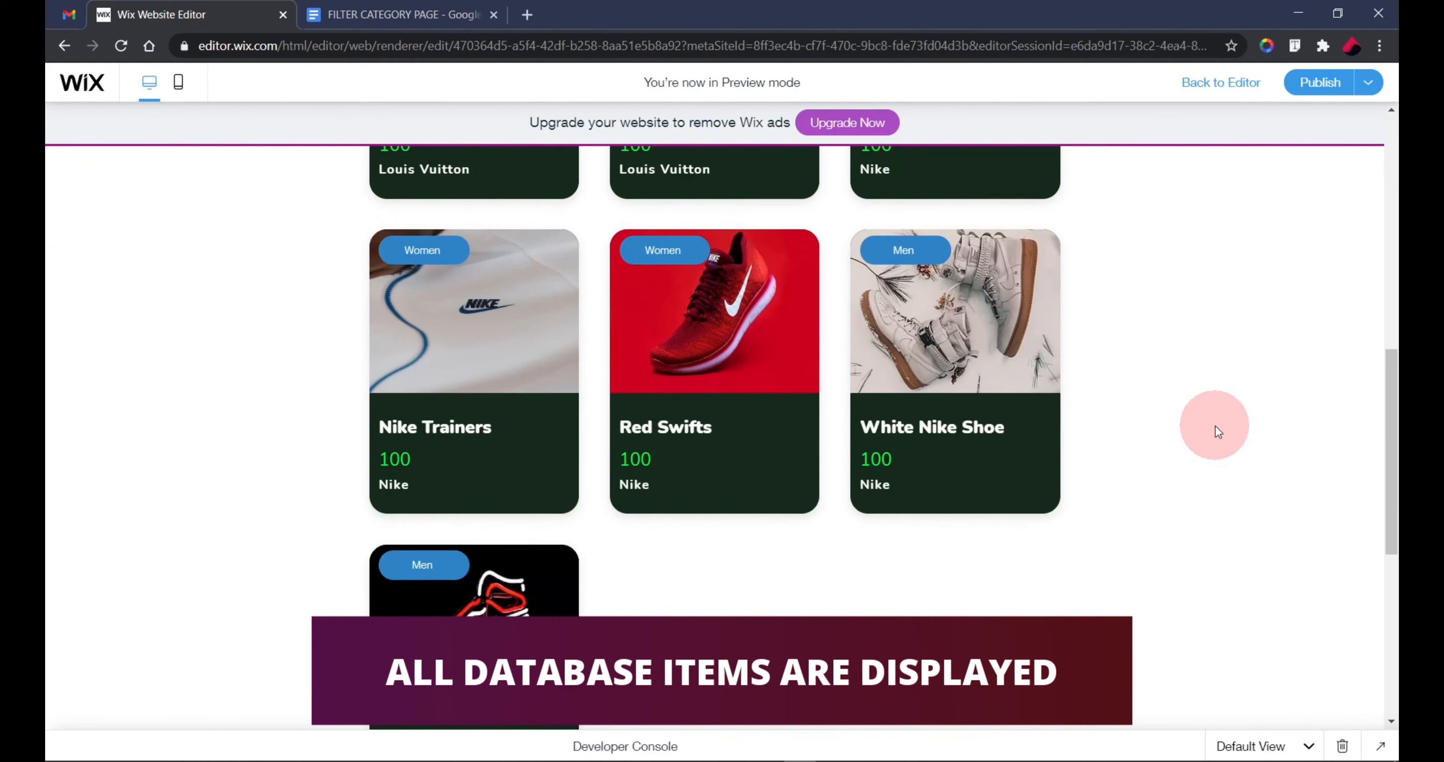
scroll(1214, 425, "up", 20)
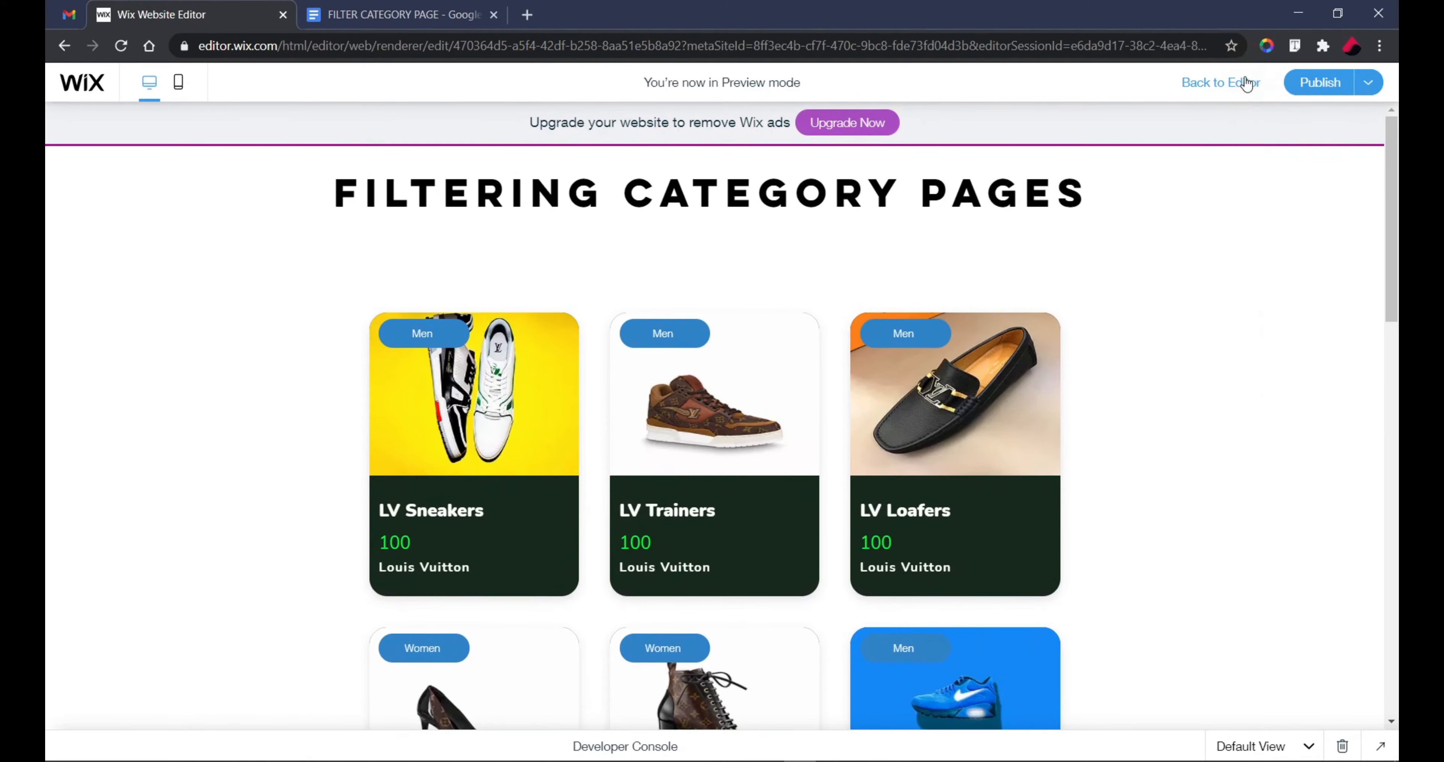
left_click(1245, 82)
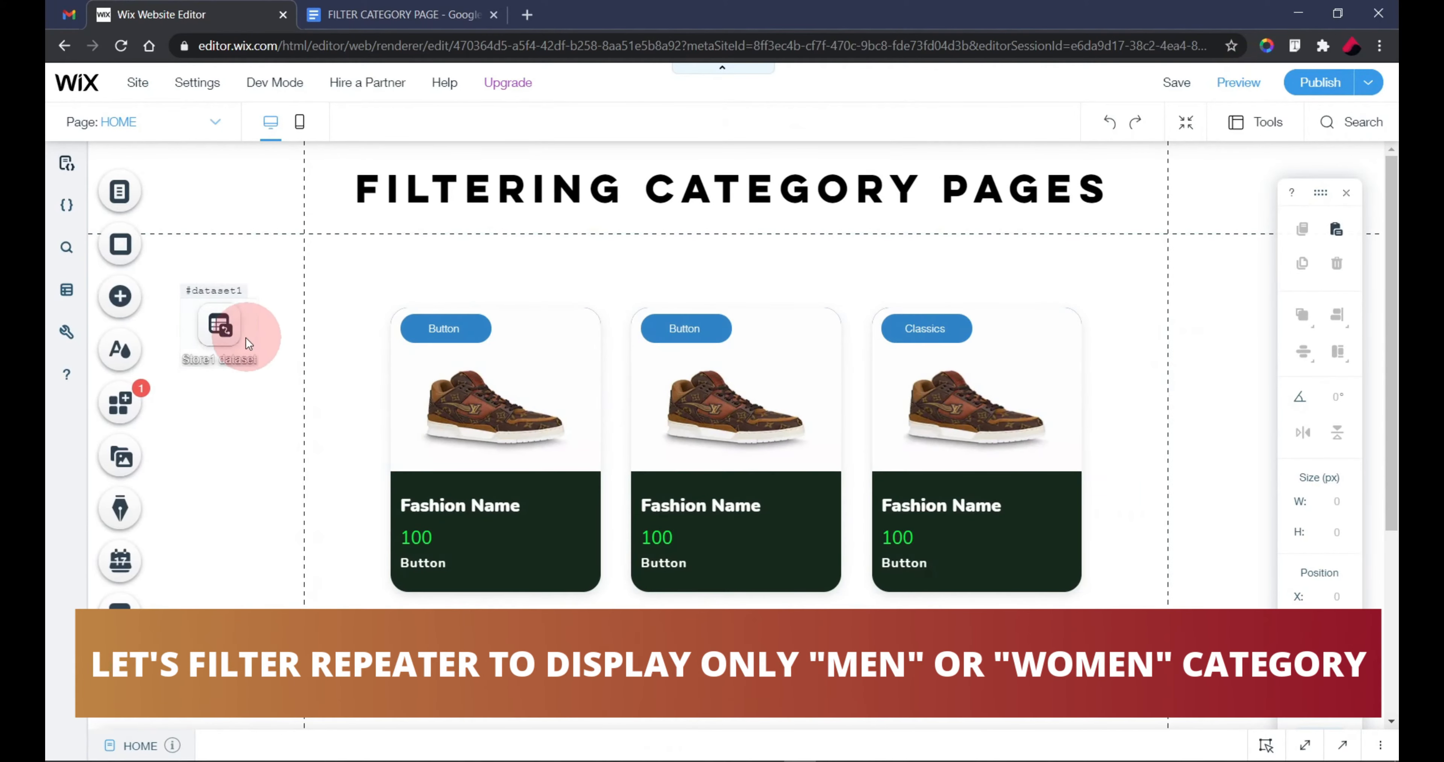
Add a filter to the Store1 dataset with field Category (Text), condition Is and the manually entered value Men
left_click_drag(235, 335, 282, 334)
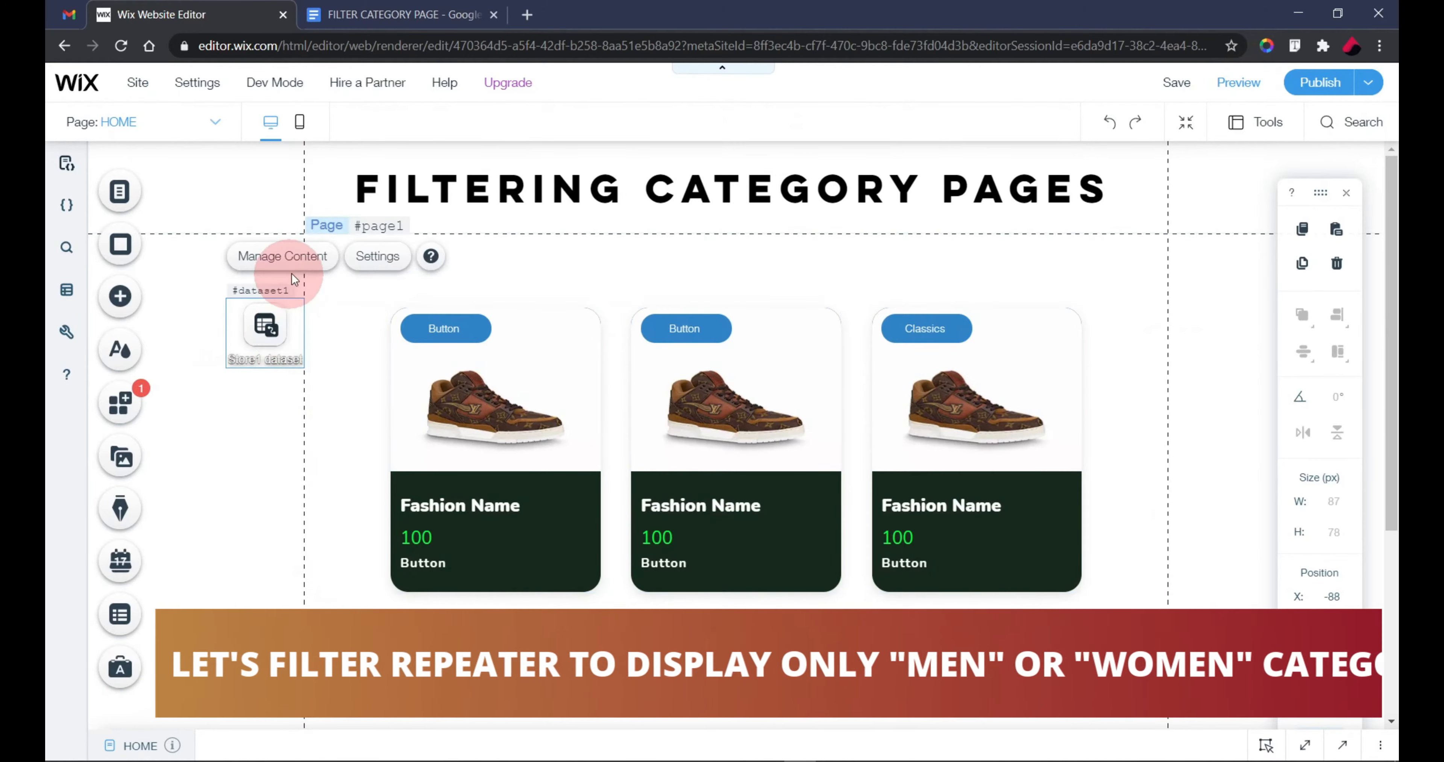
left_click(377, 258)
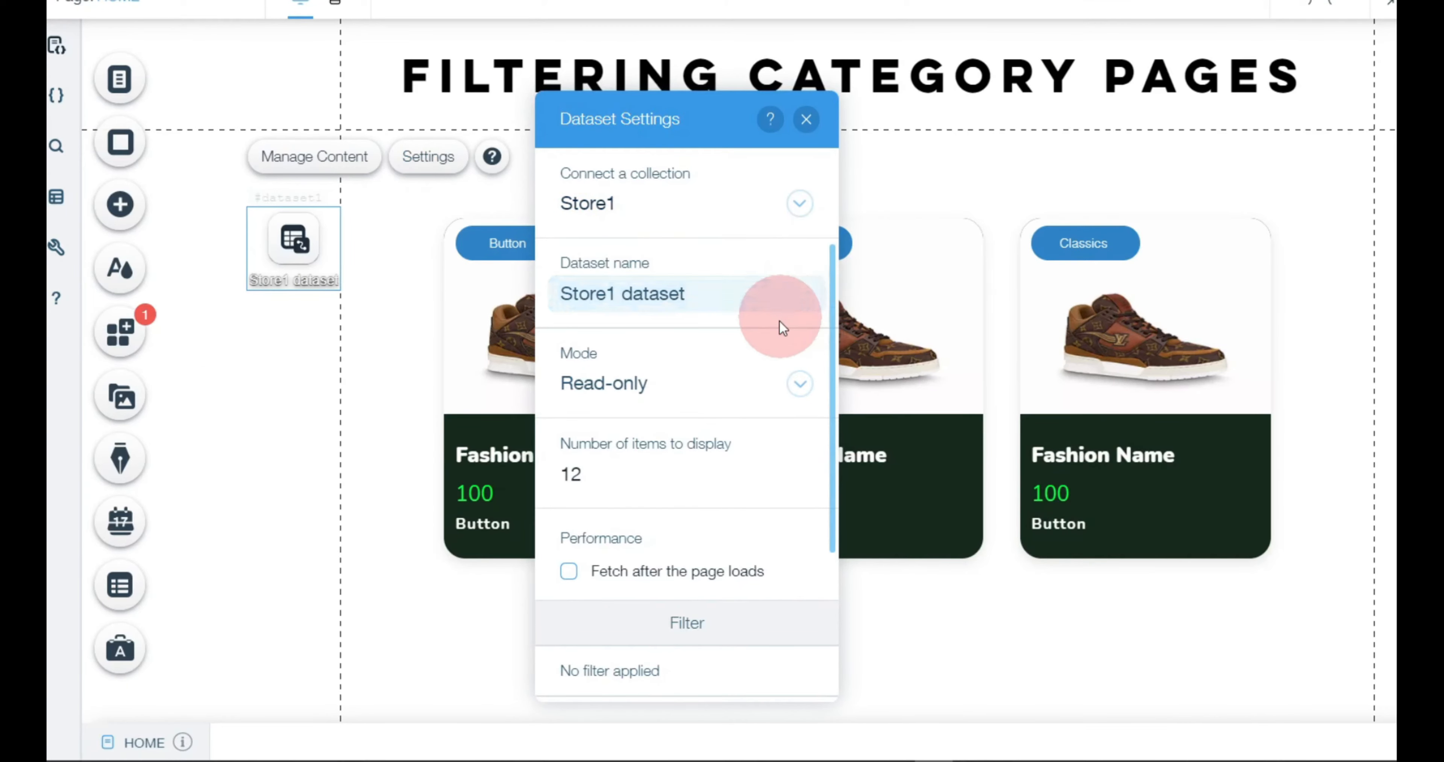
scroll(660, 393, "down", 3)
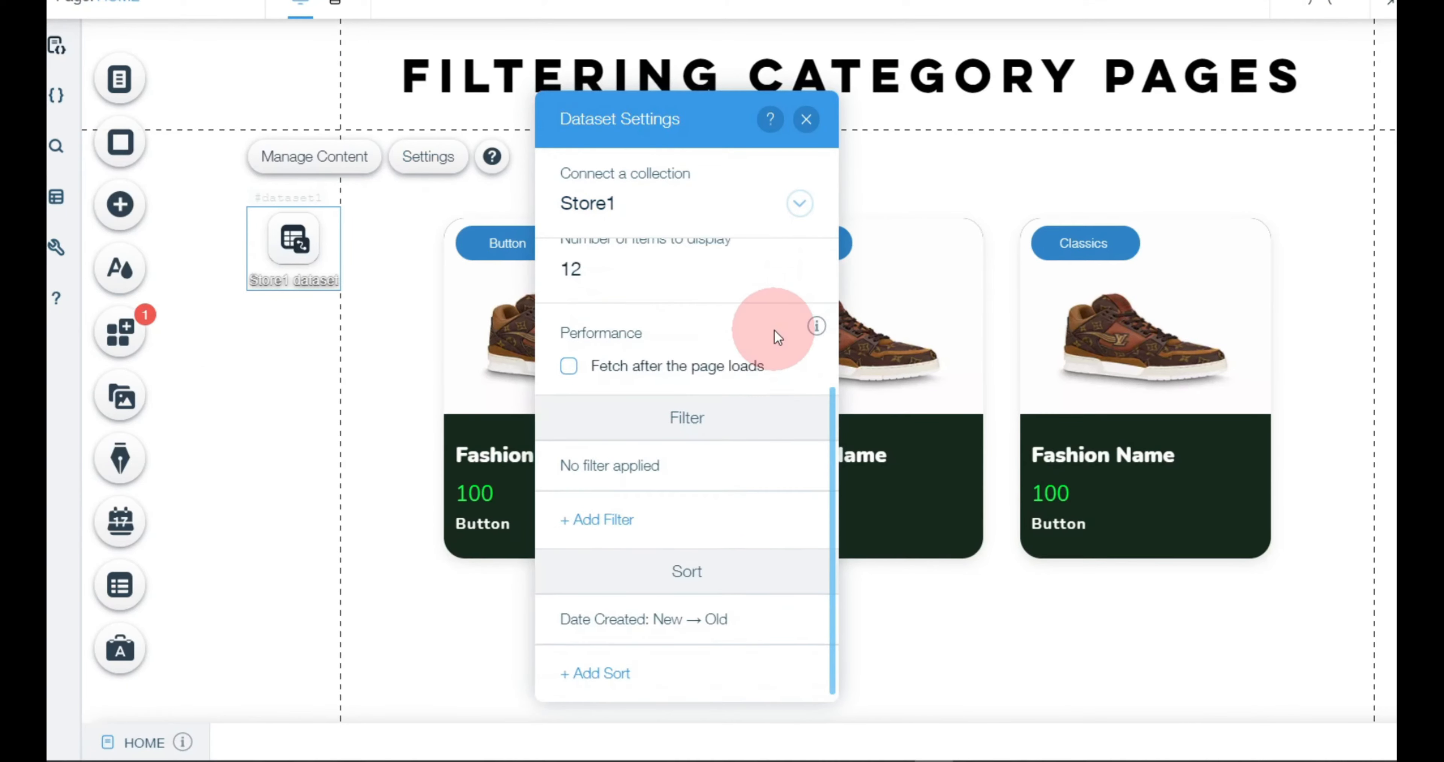
left_click(624, 524)
left_click(807, 304)
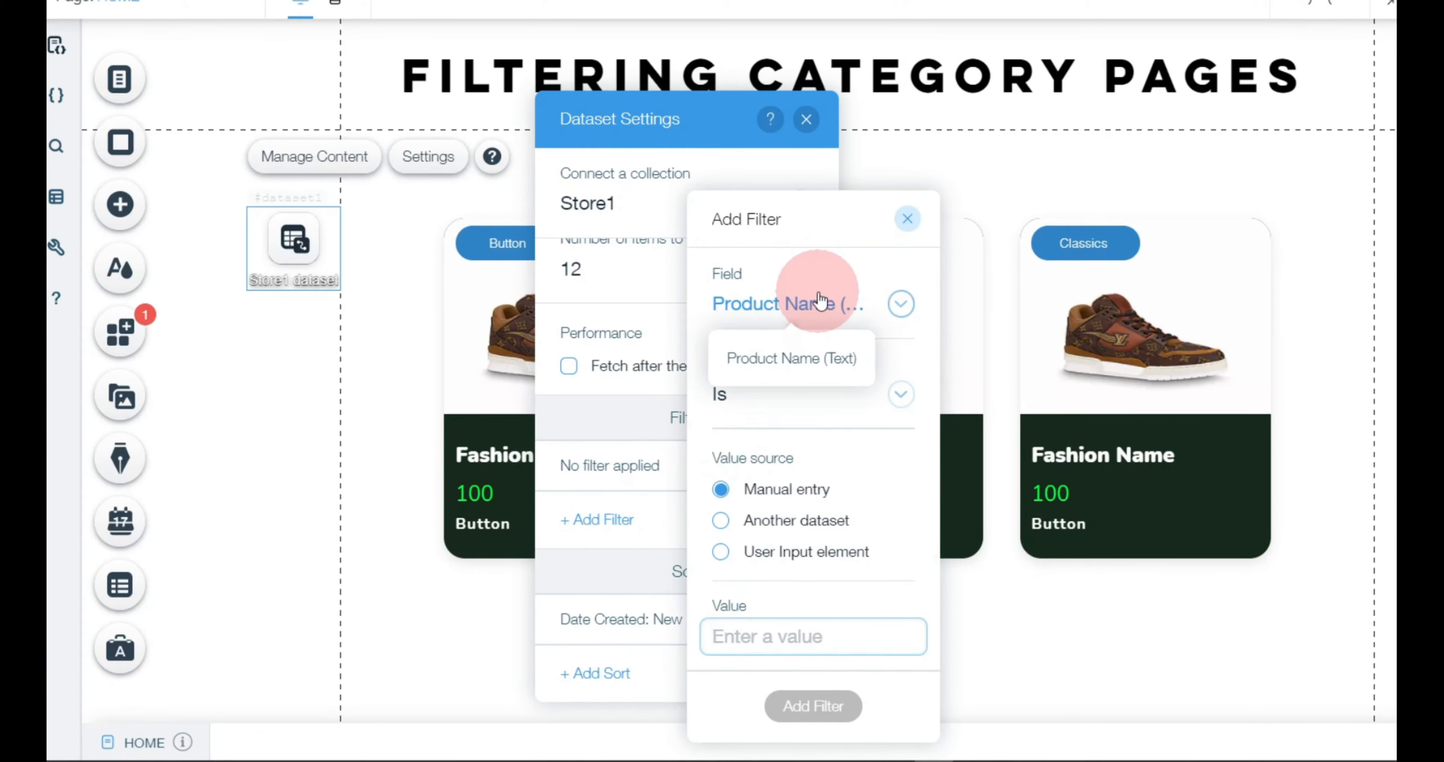
left_click(870, 383)
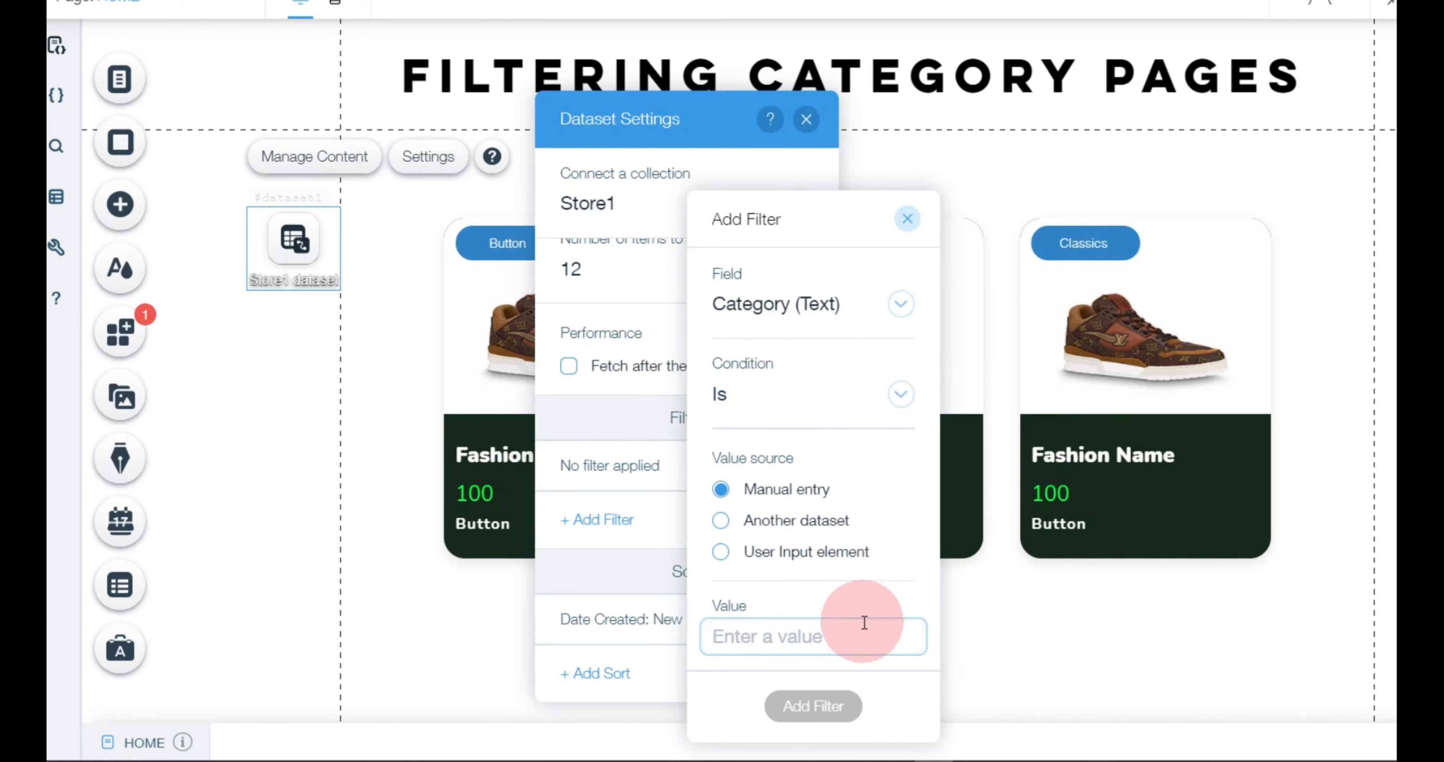
type("Men")
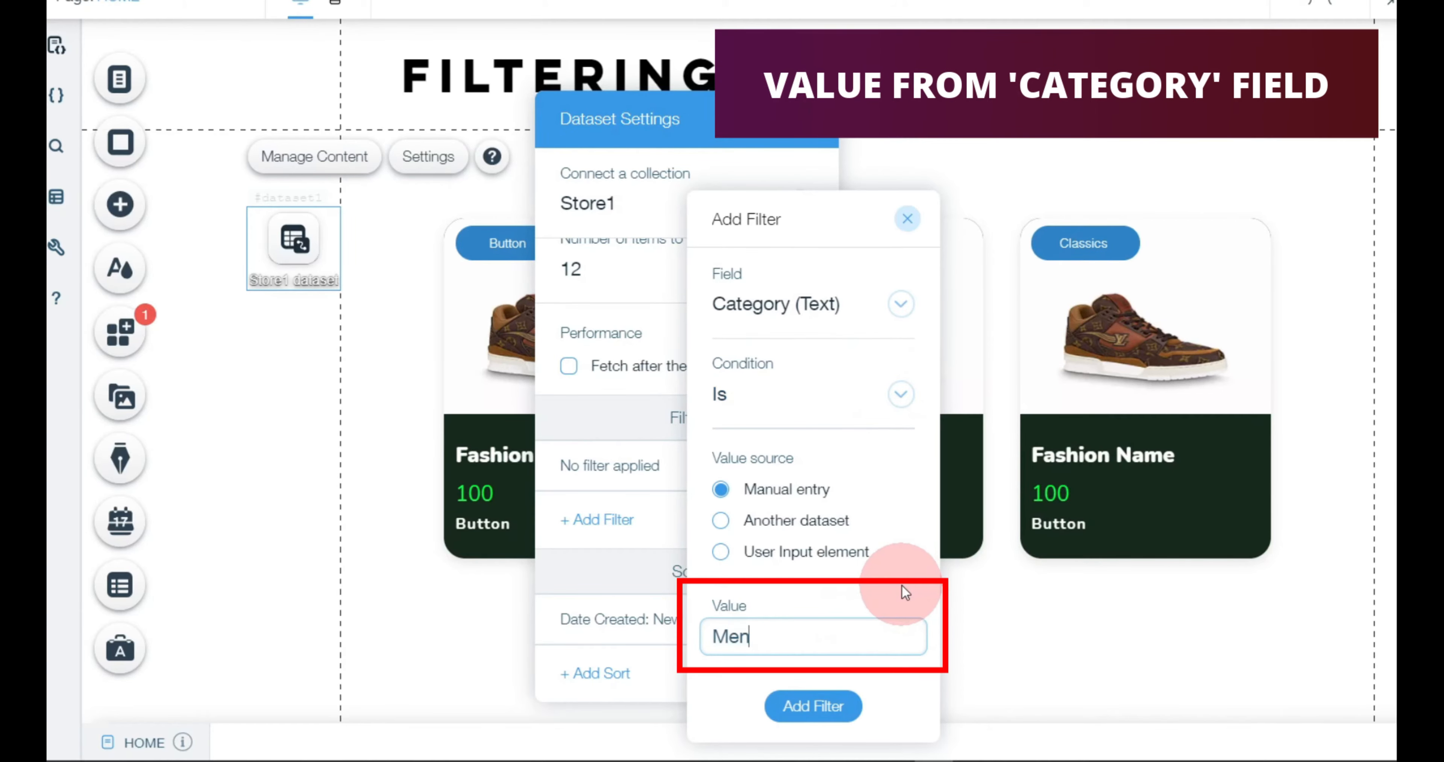
left_click(830, 711)
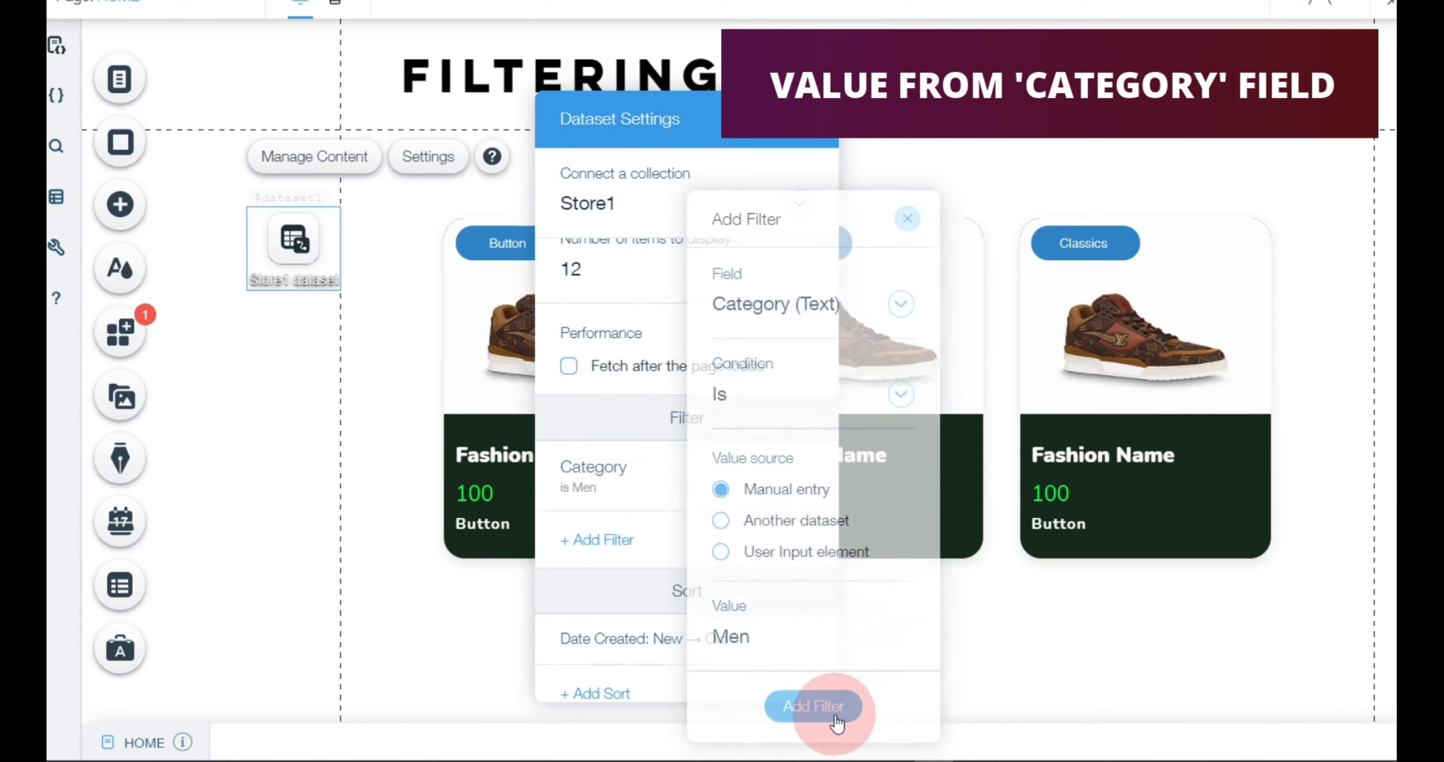
left_click(806, 119)
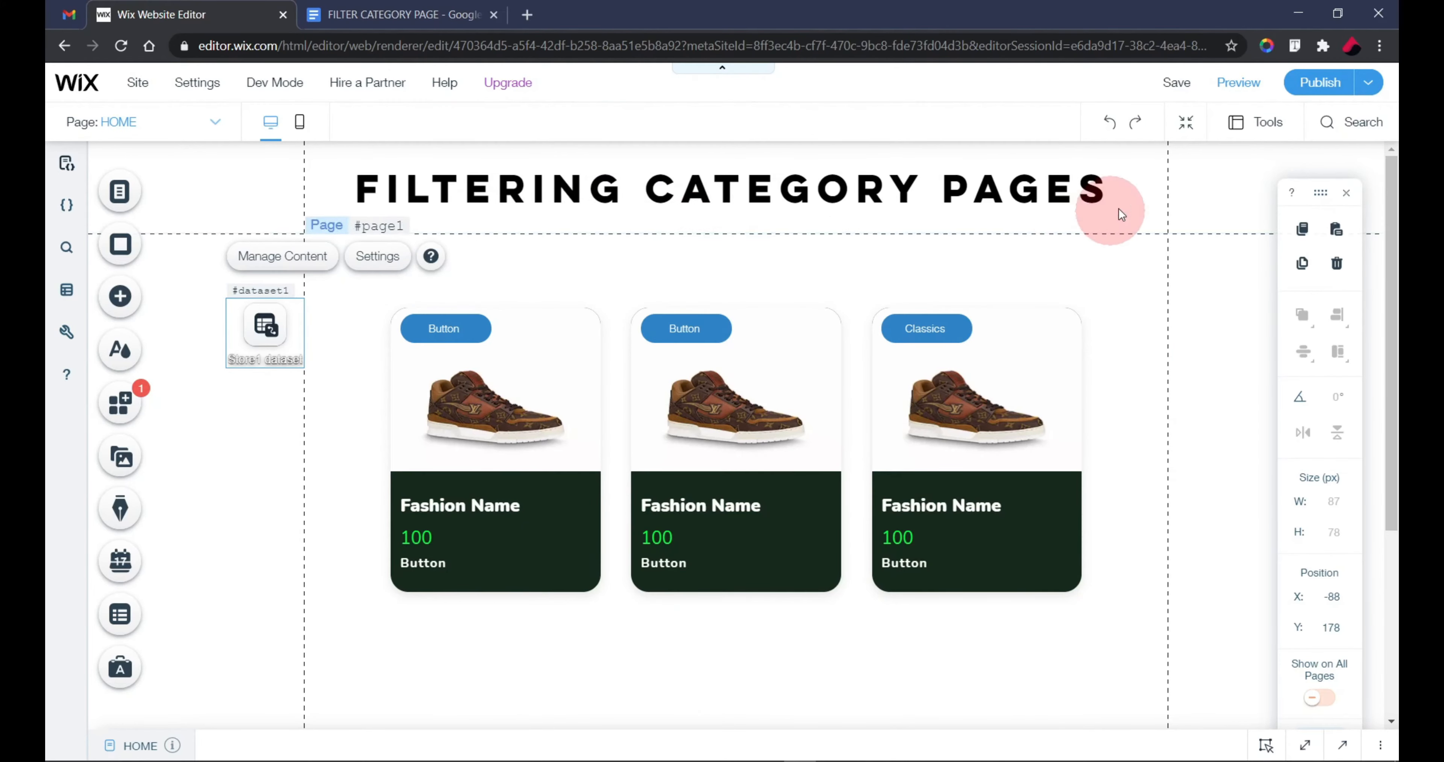
Preview the site to check the product categories shown with the Men filter, and return to the editor
left_click(1236, 84)
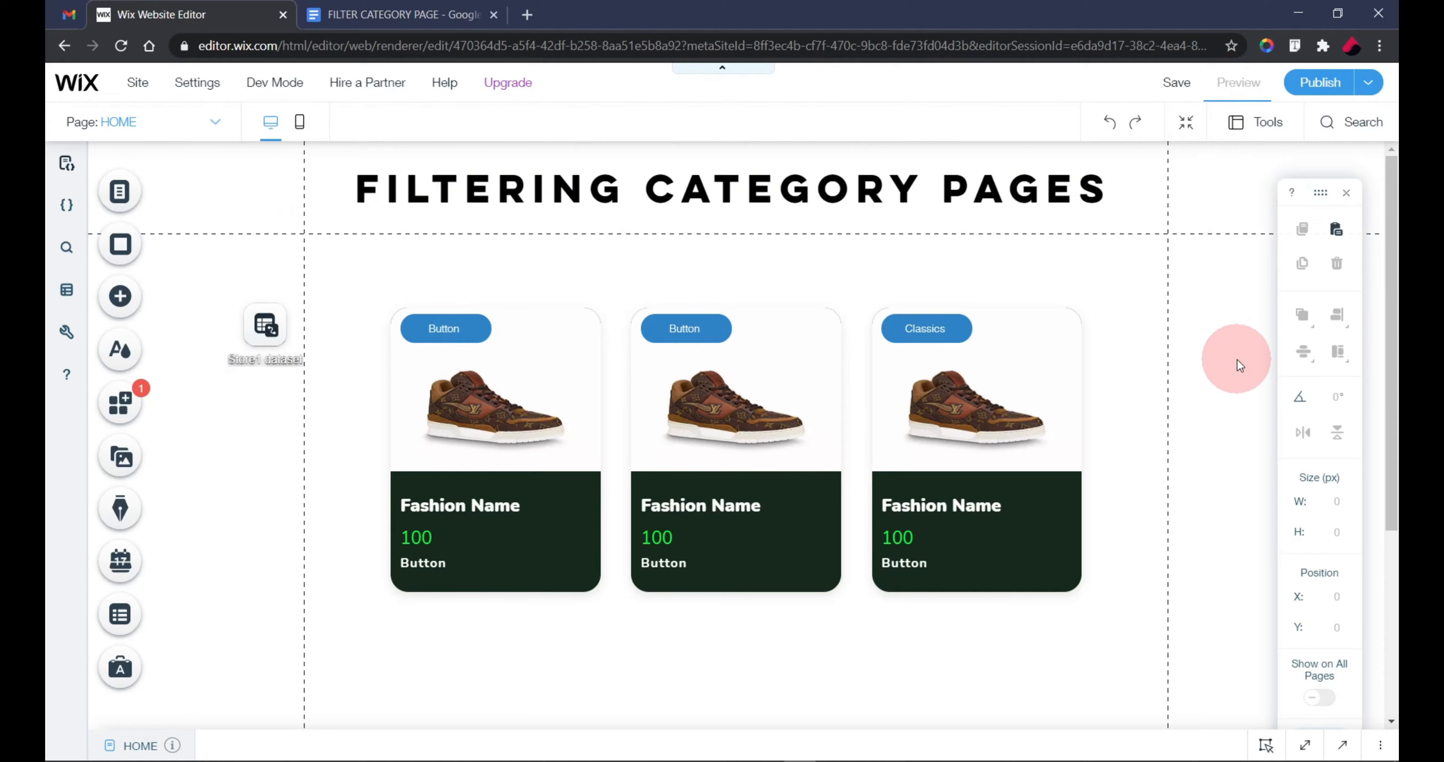
scroll(1238, 360, "down", 8)
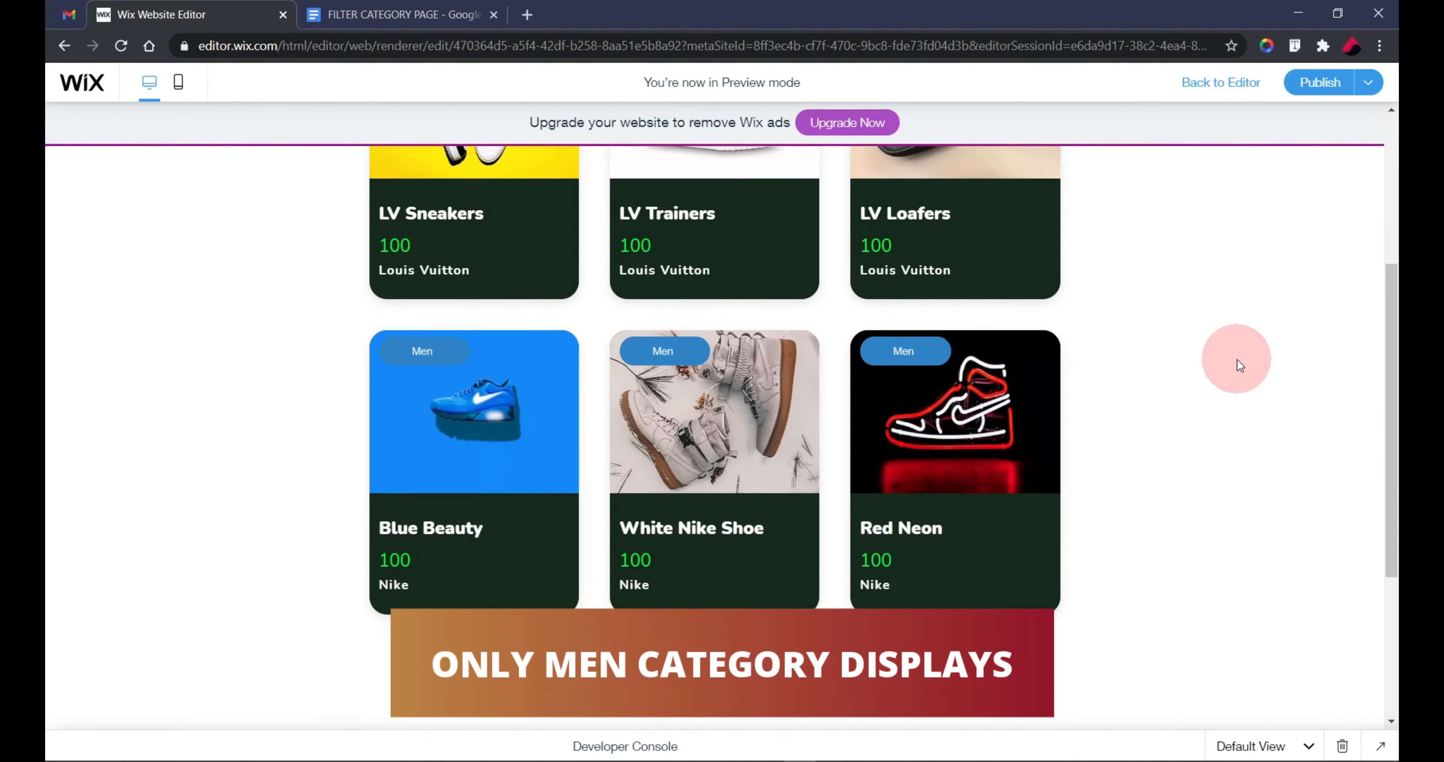
scroll(1238, 359, "up", 8)
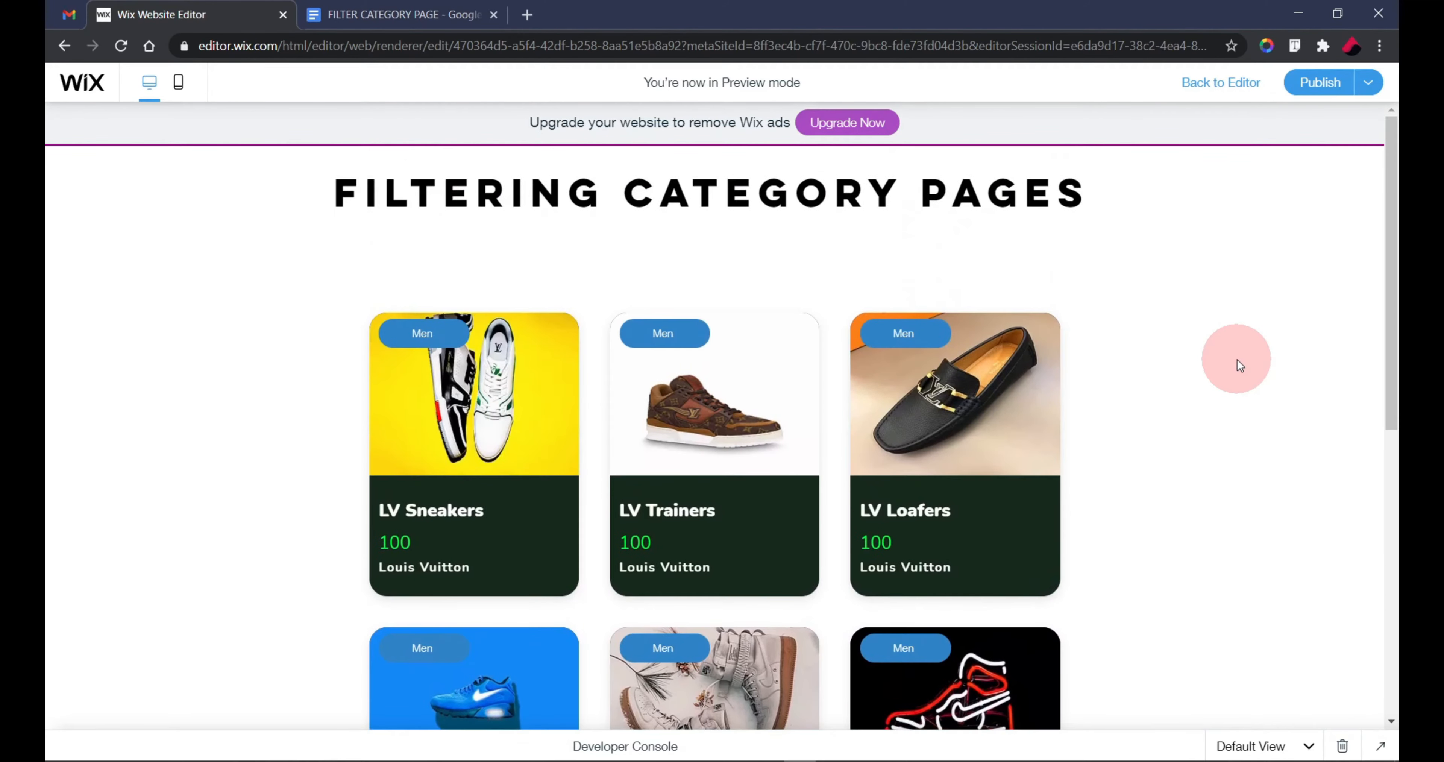
scroll(1238, 359, "down", 5)
scroll(1238, 360, "up", 5)
left_click(1261, 96)
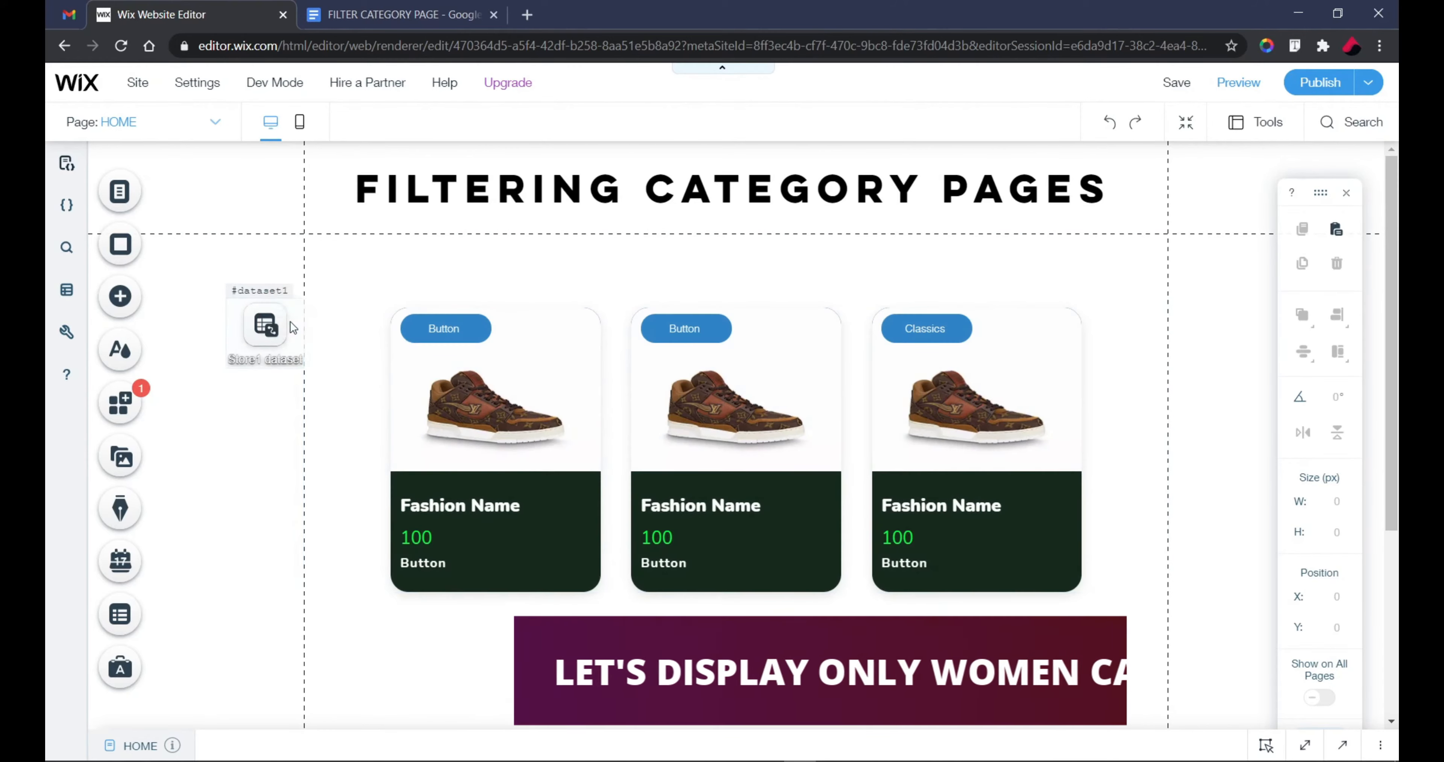
Edit the Store1 dataset's Category filter, setting its value to Women, and save it
left_click(290, 322)
left_click(361, 258)
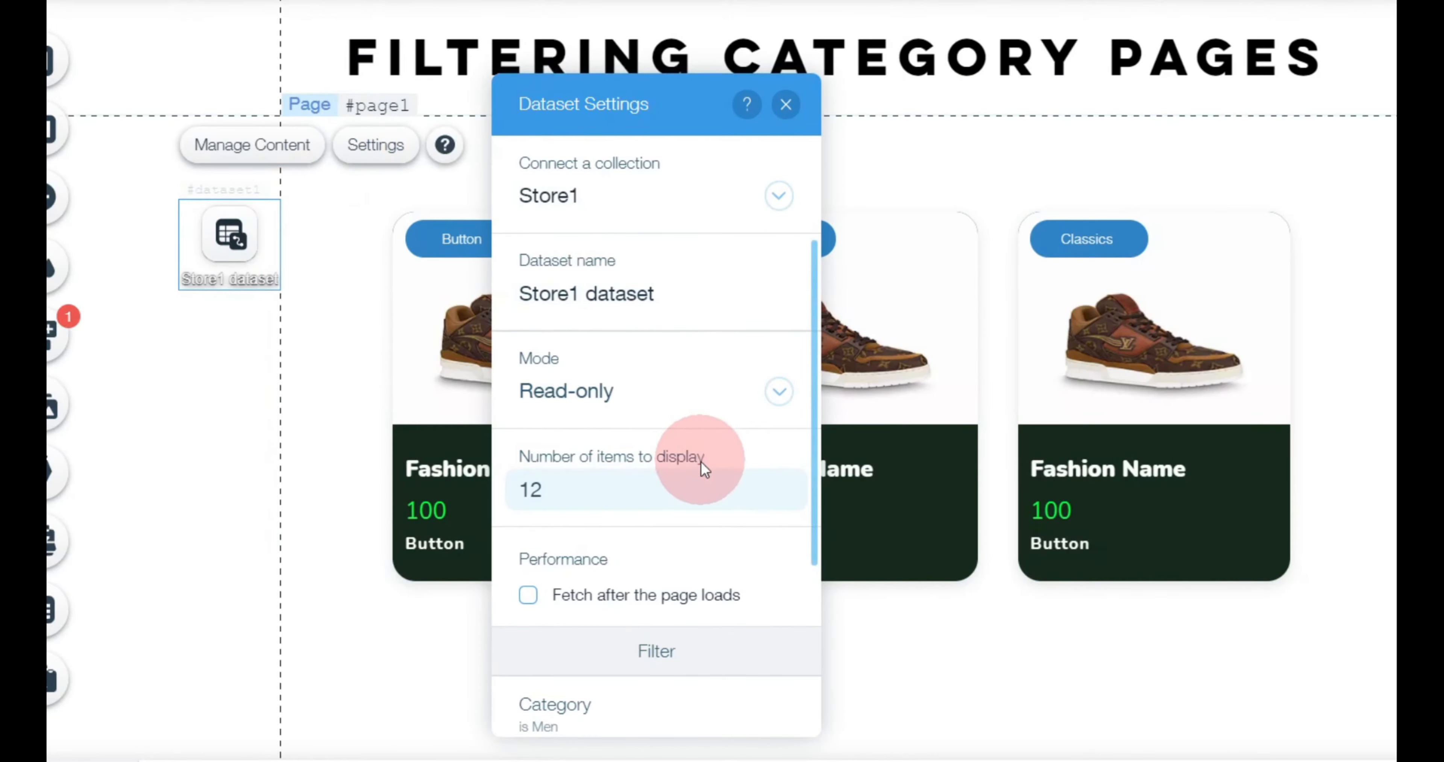
scroll(639, 511, "down", 3)
left_click(780, 470)
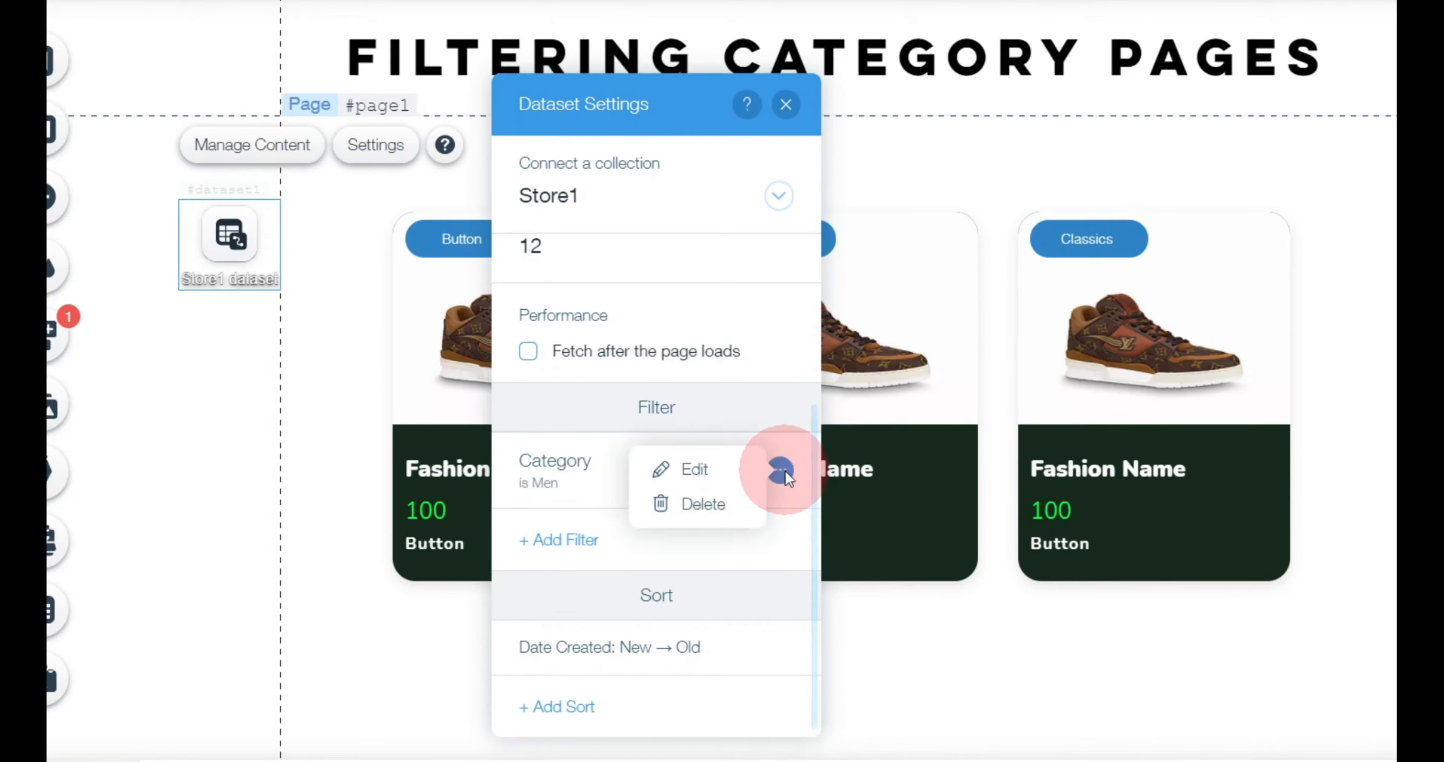
left_click(733, 476)
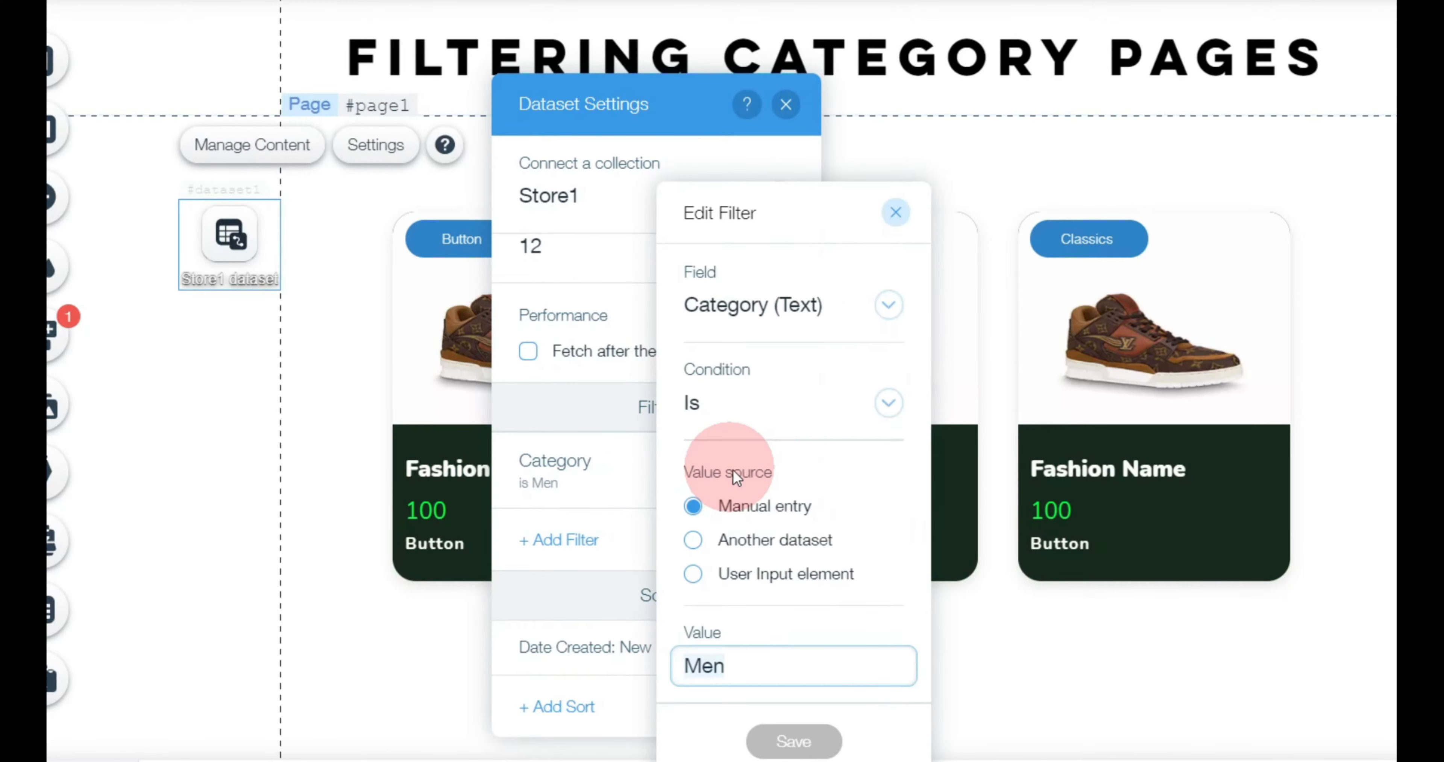
left_click(806, 661)
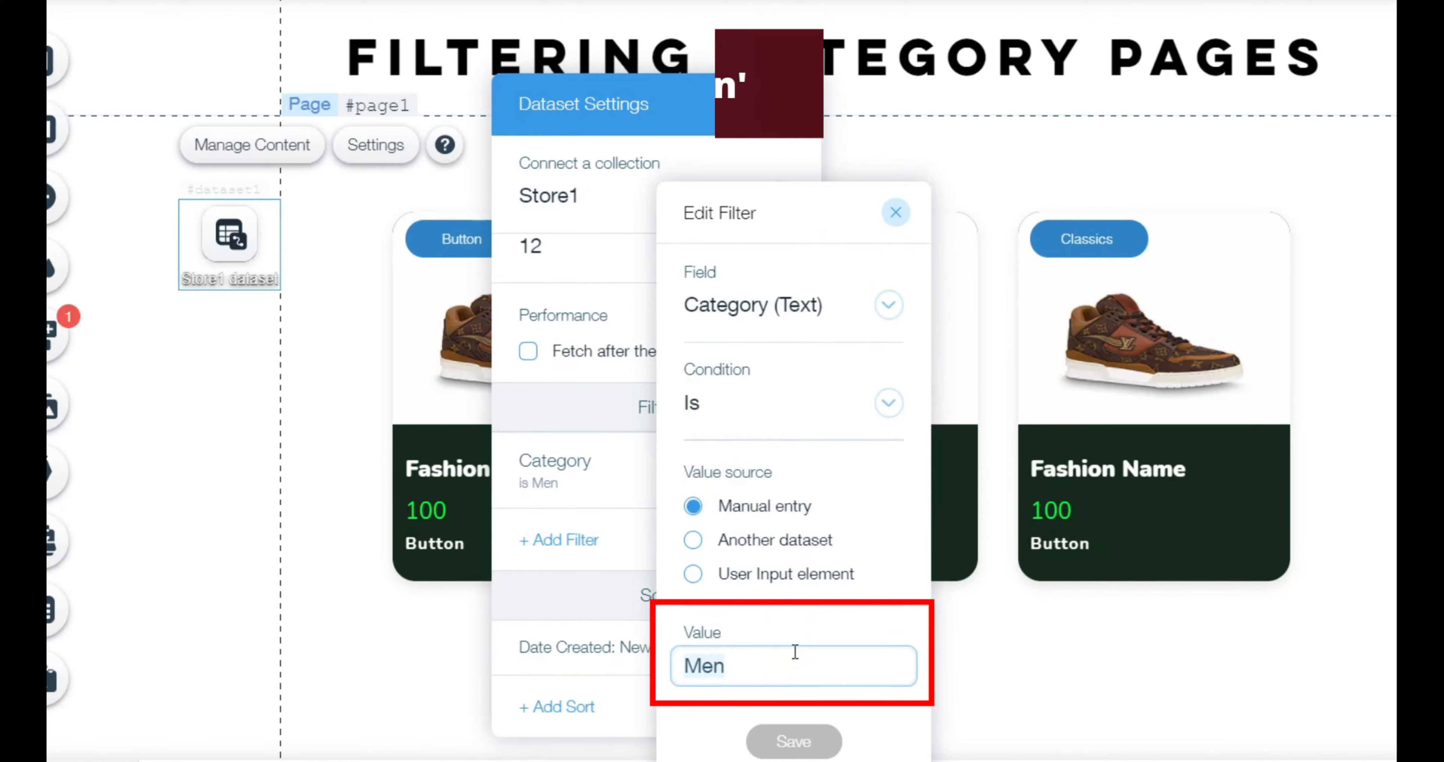
left_click(830, 656)
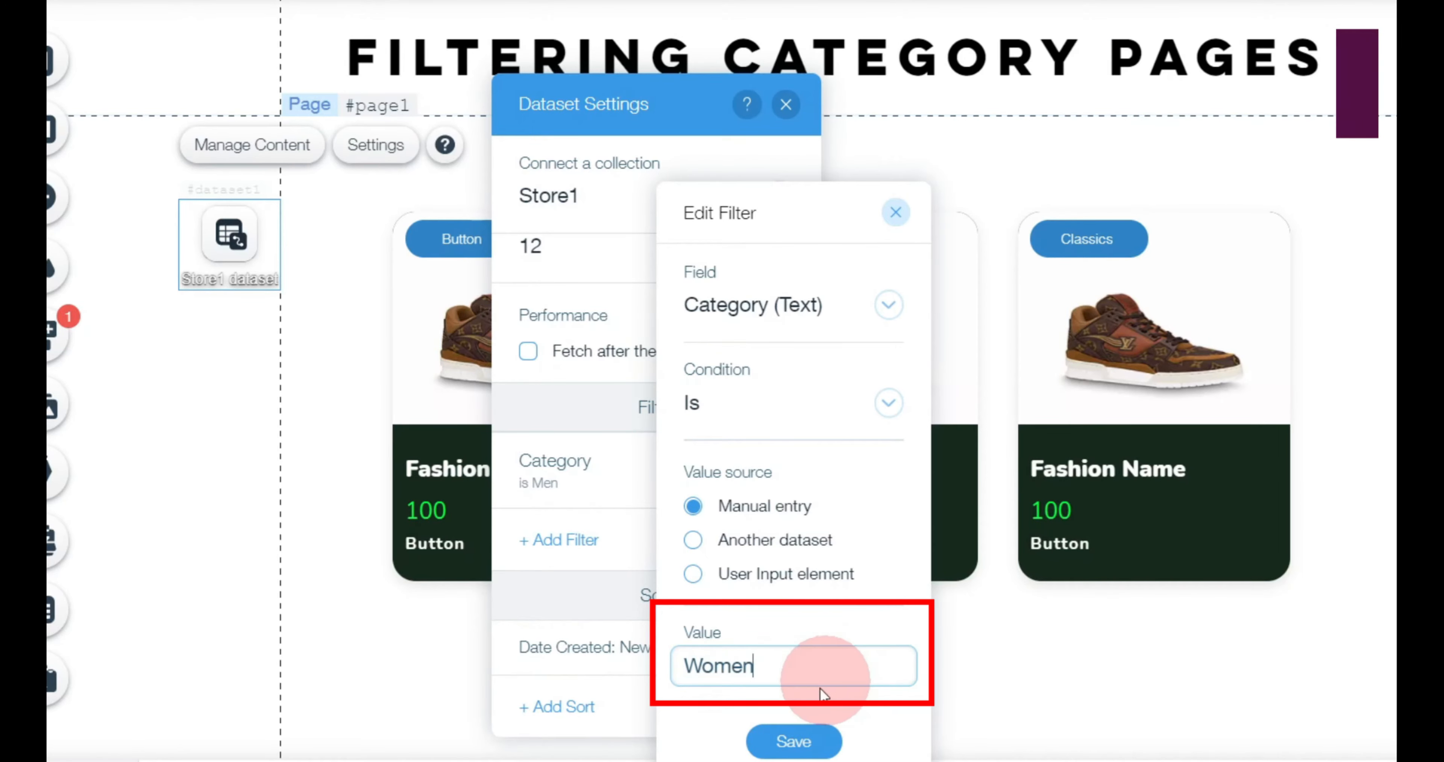
left_click(801, 740)
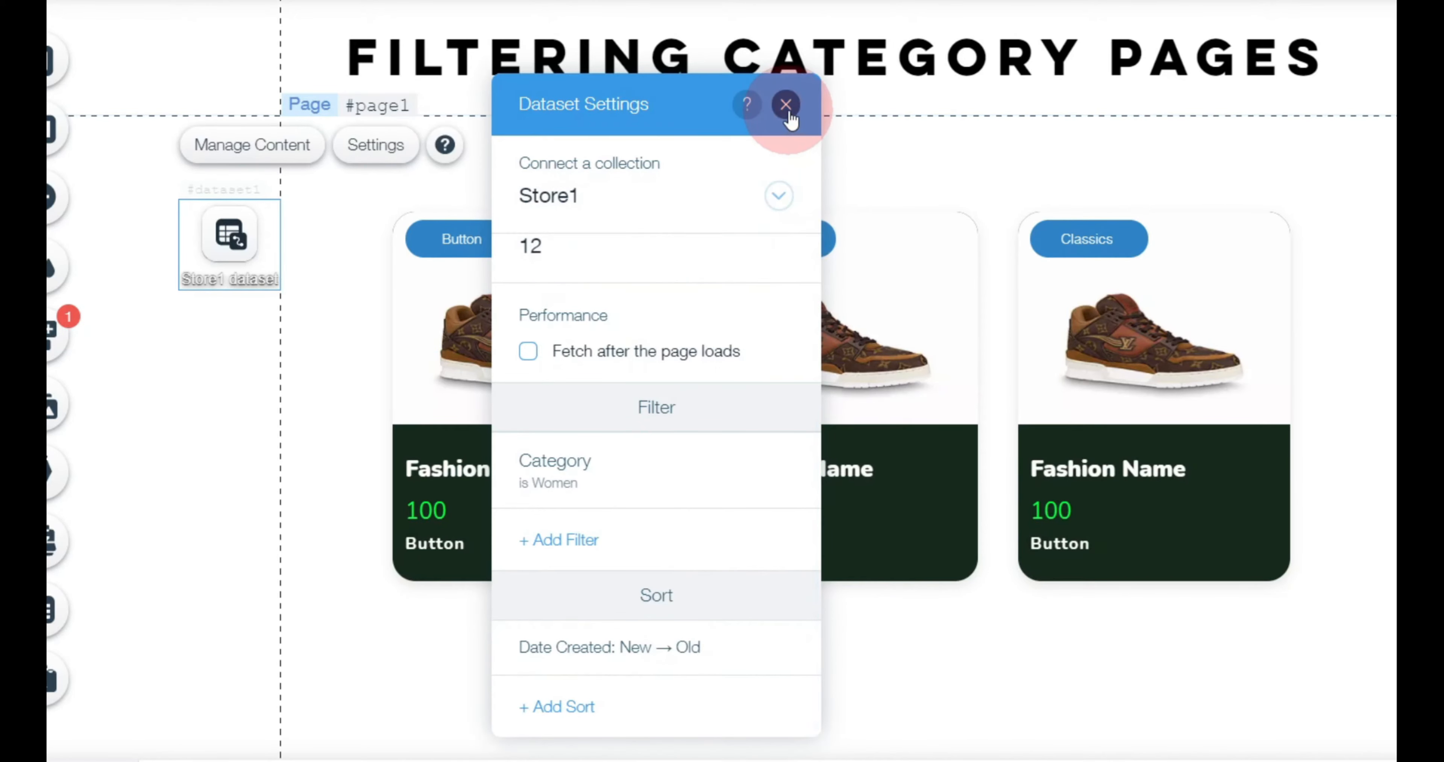
Preview the site to check the products shown with the Women filter, and return to the editor
left_click(785, 104)
left_click(1238, 84)
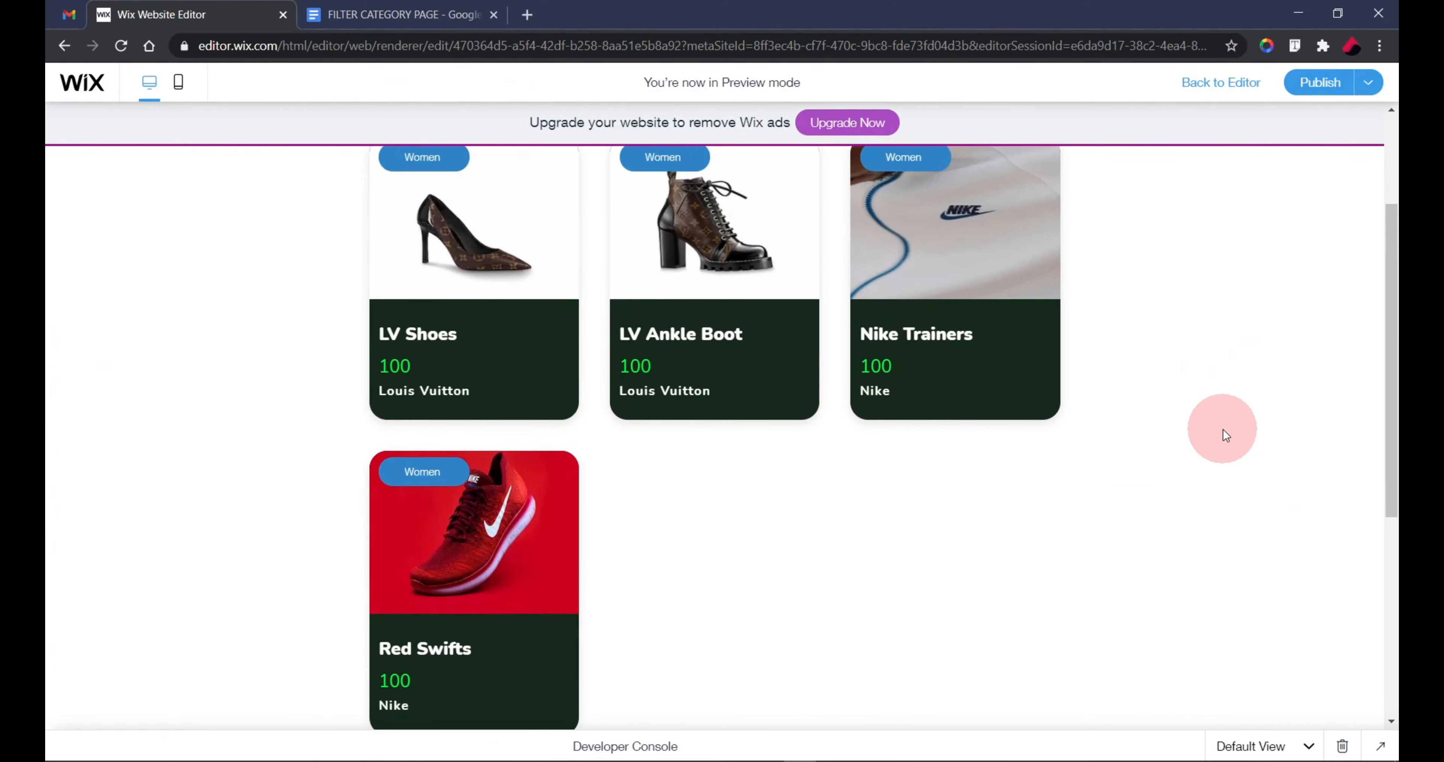
scroll(644, 265, "up", 2)
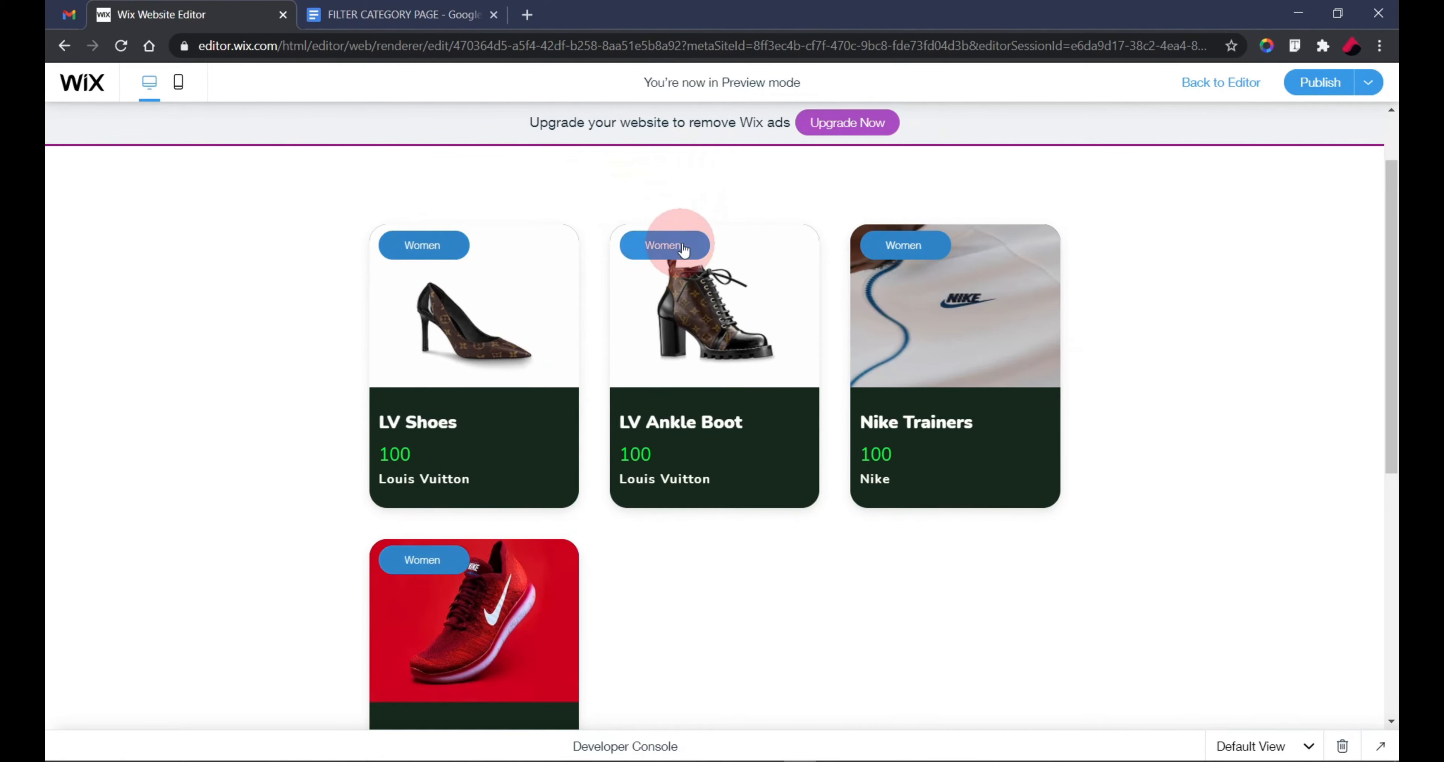
left_click(1213, 82)
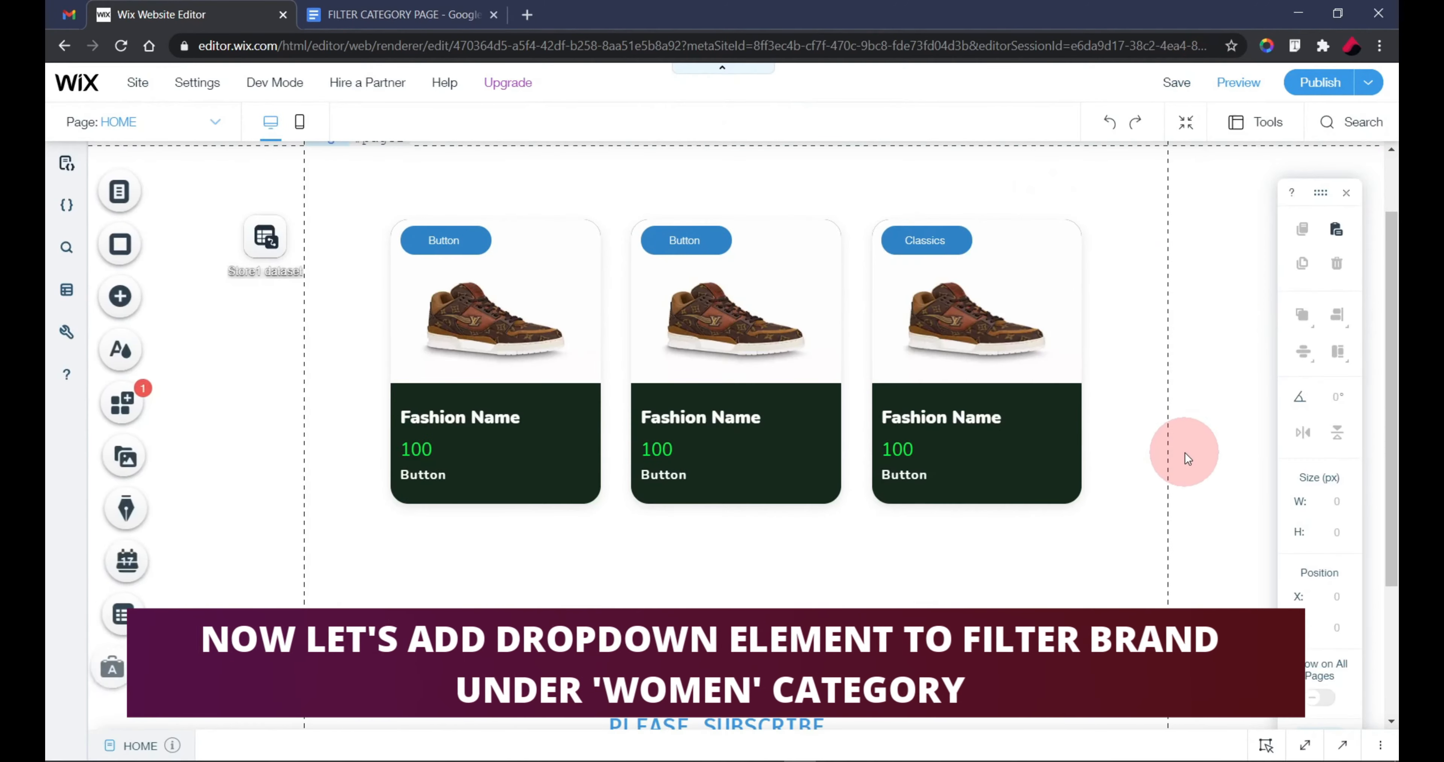
Move the repeater down to about Y 270, leaving free space beneath the page title
left_click(832, 296)
left_click_drag(831, 296, 815, 374)
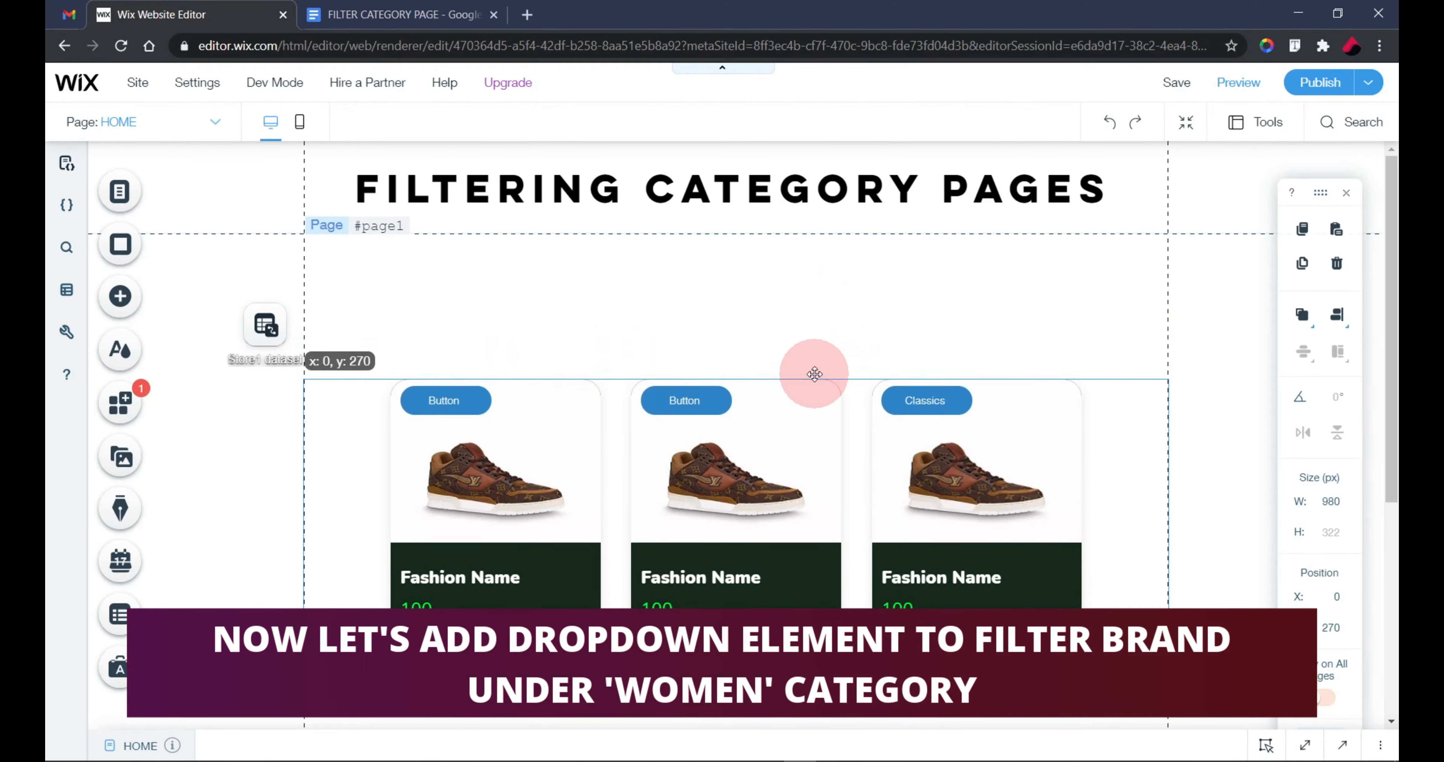
left_click(647, 308)
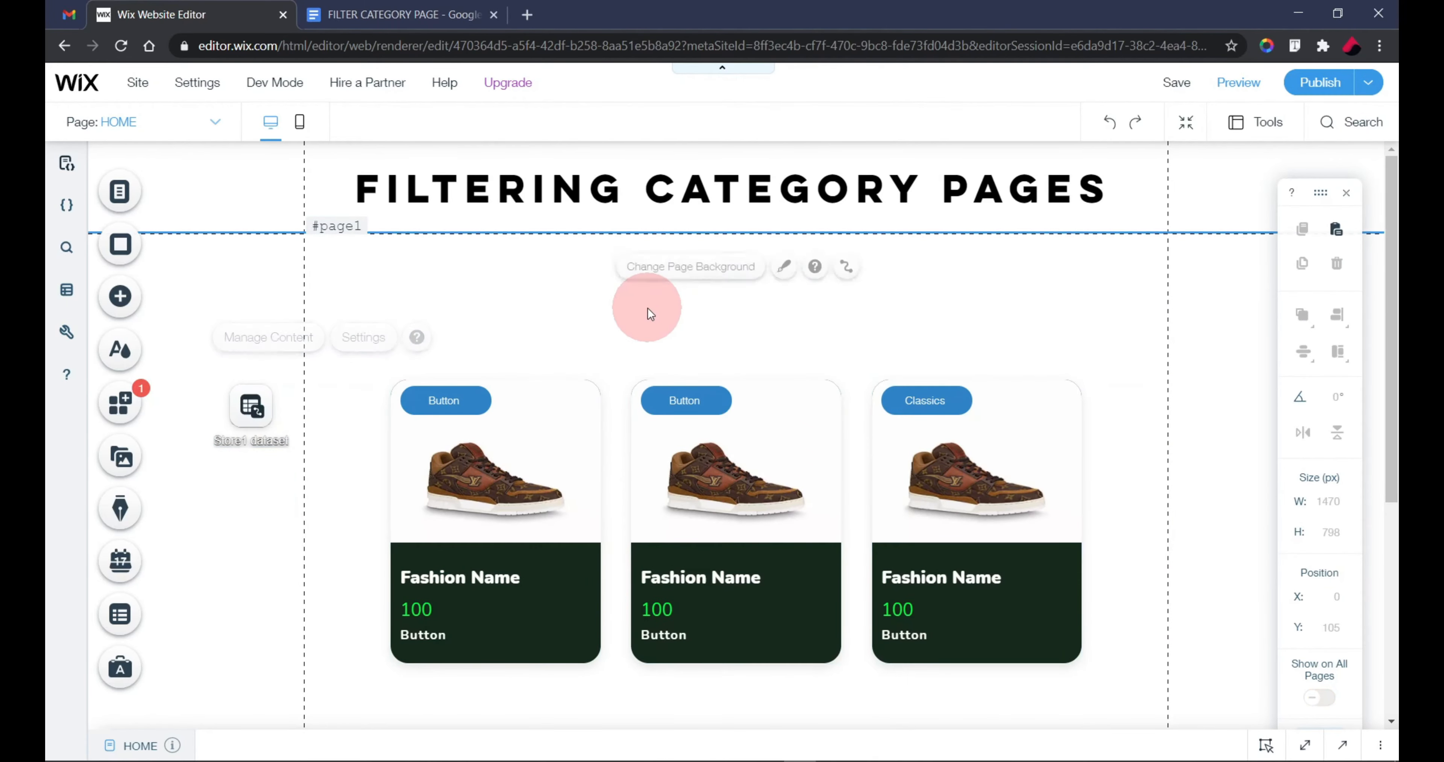
Add a dropdown input element above the repeater's first card, at about X 96, Y 146
left_click(120, 296)
left_click(183, 554)
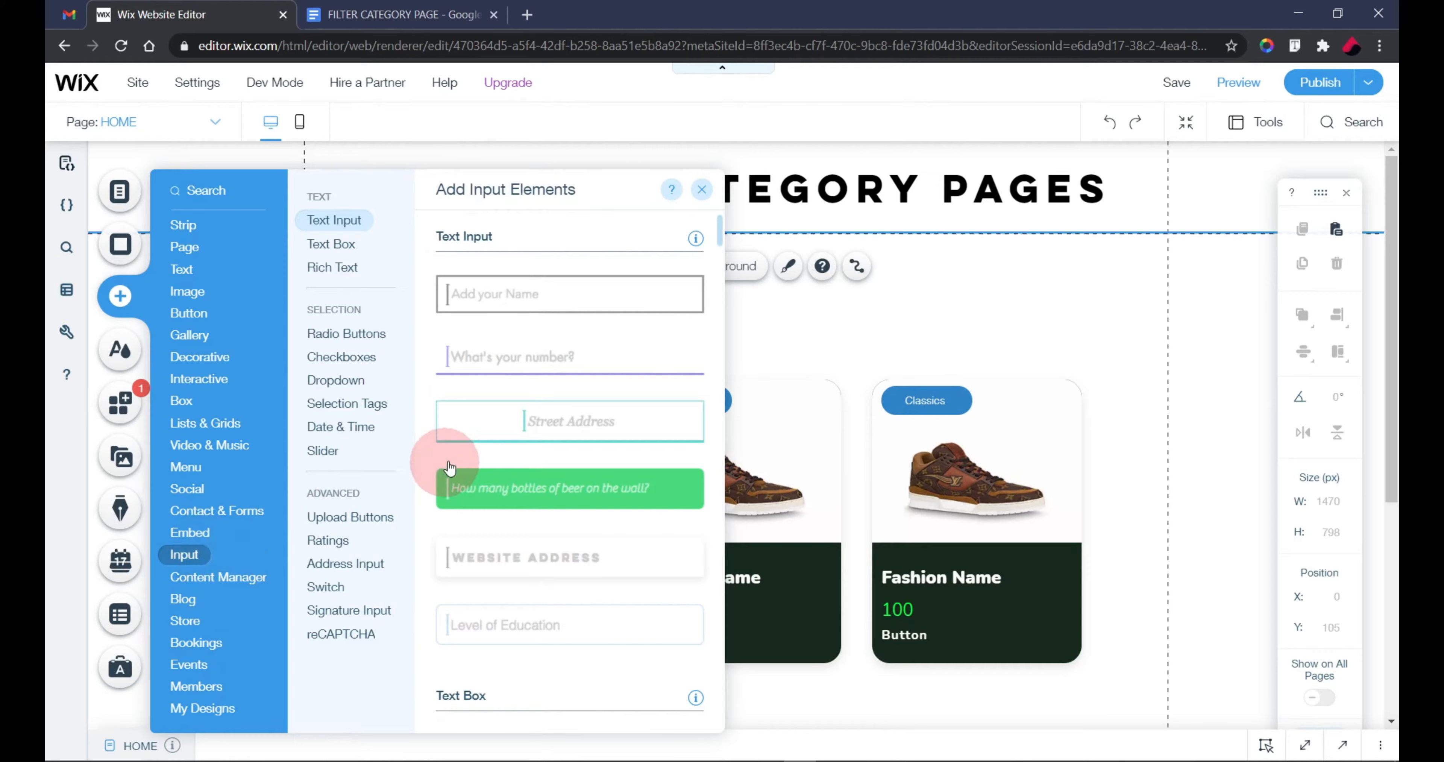
left_click(335, 380)
left_click_drag(483, 331, 496, 292)
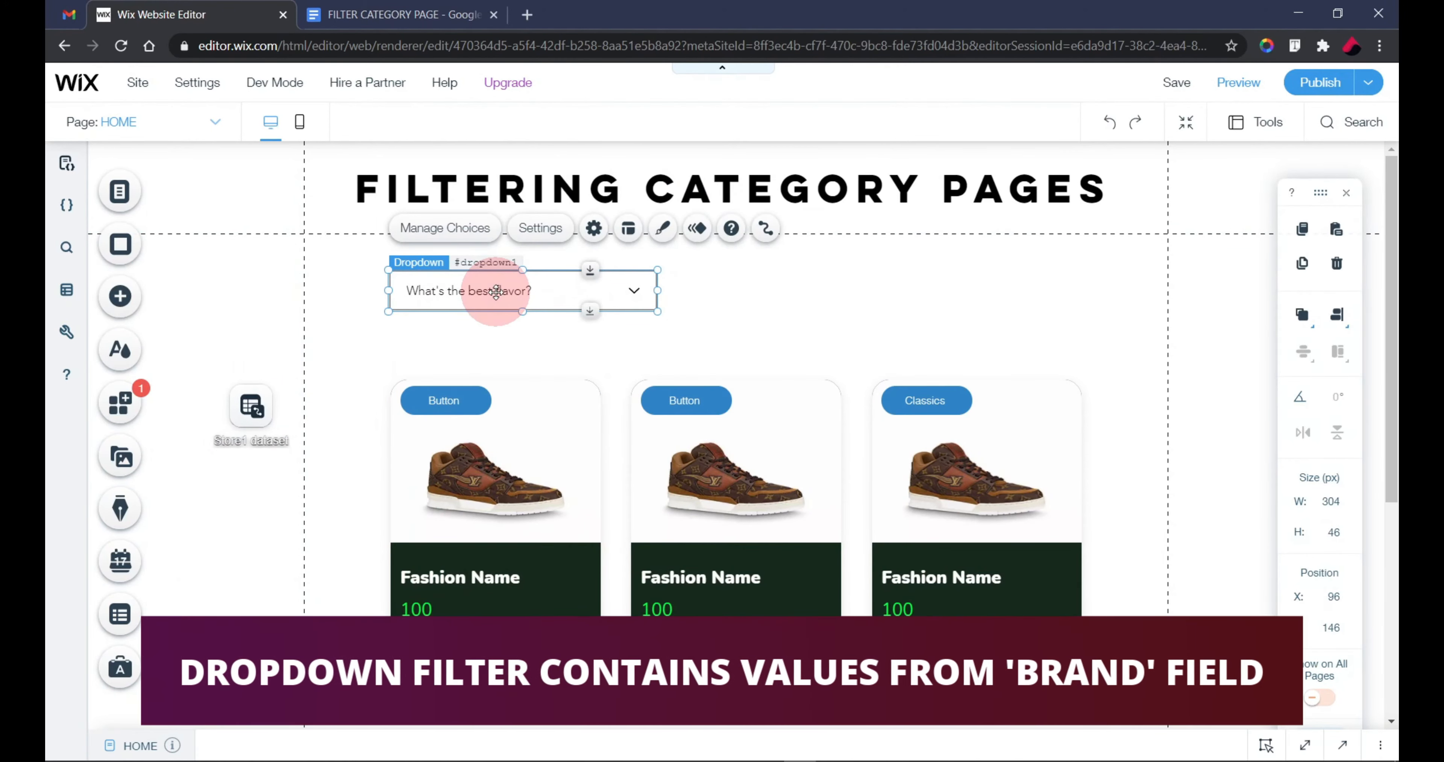
Open the Store1 collection to examine the Brand field's values and properties, and return to the editor
left_click(118, 613)
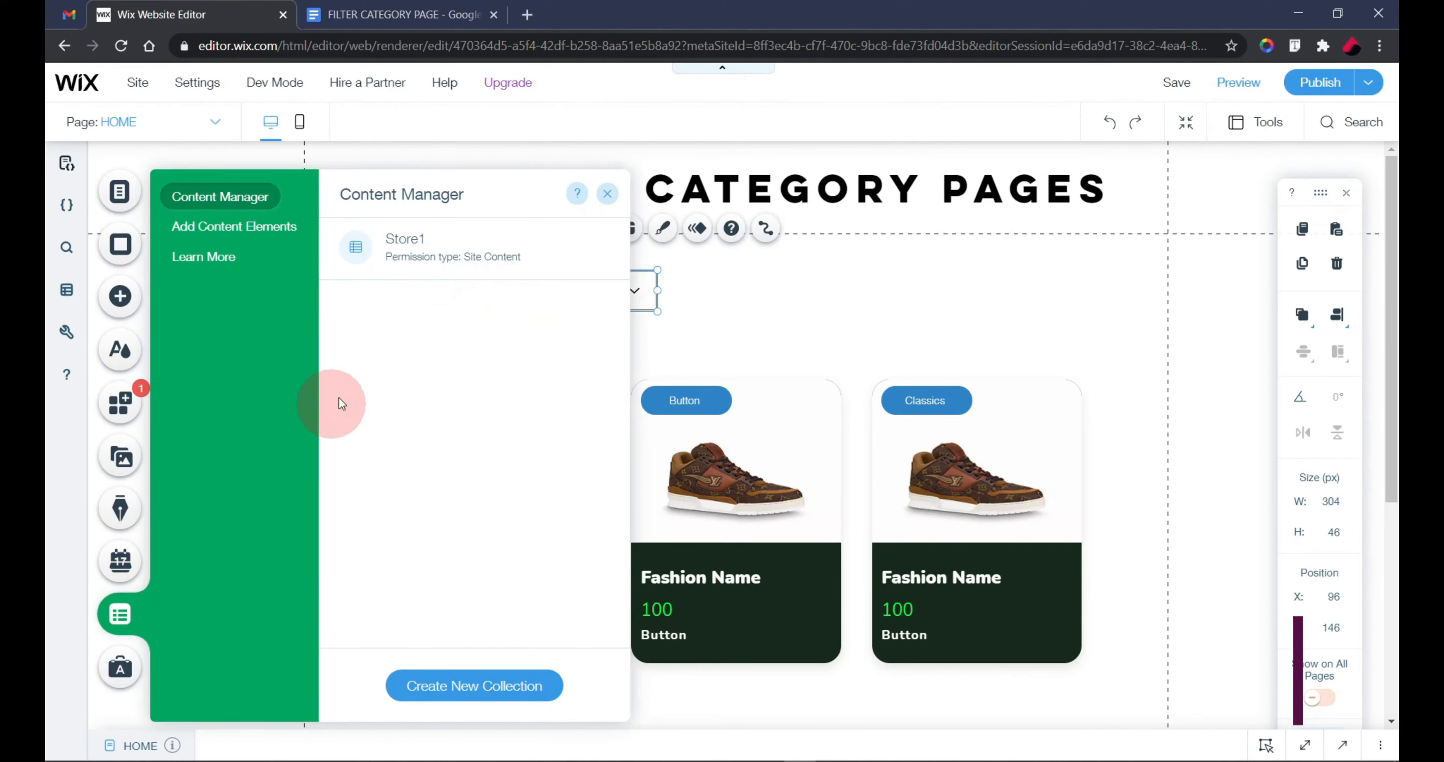
left_click(482, 254)
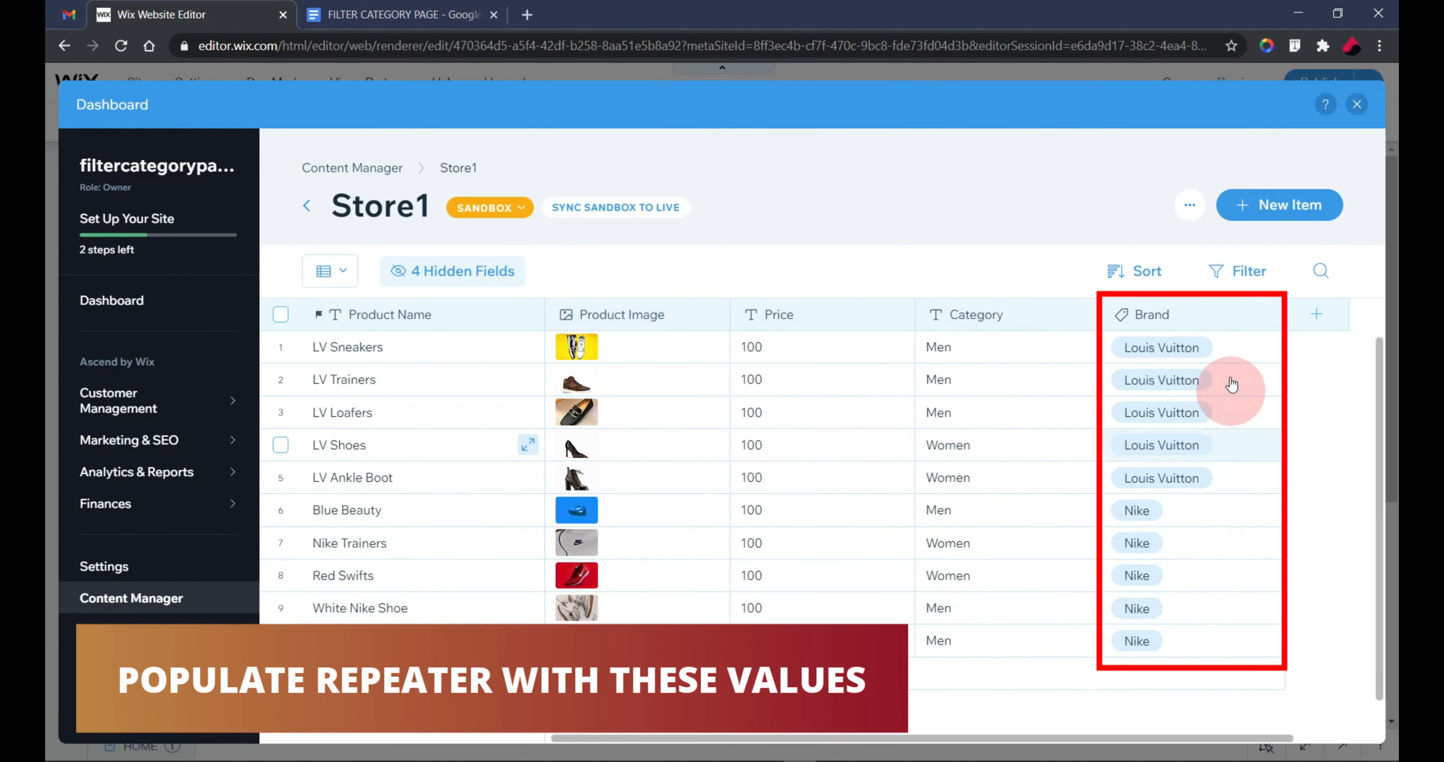
left_click(1224, 322)
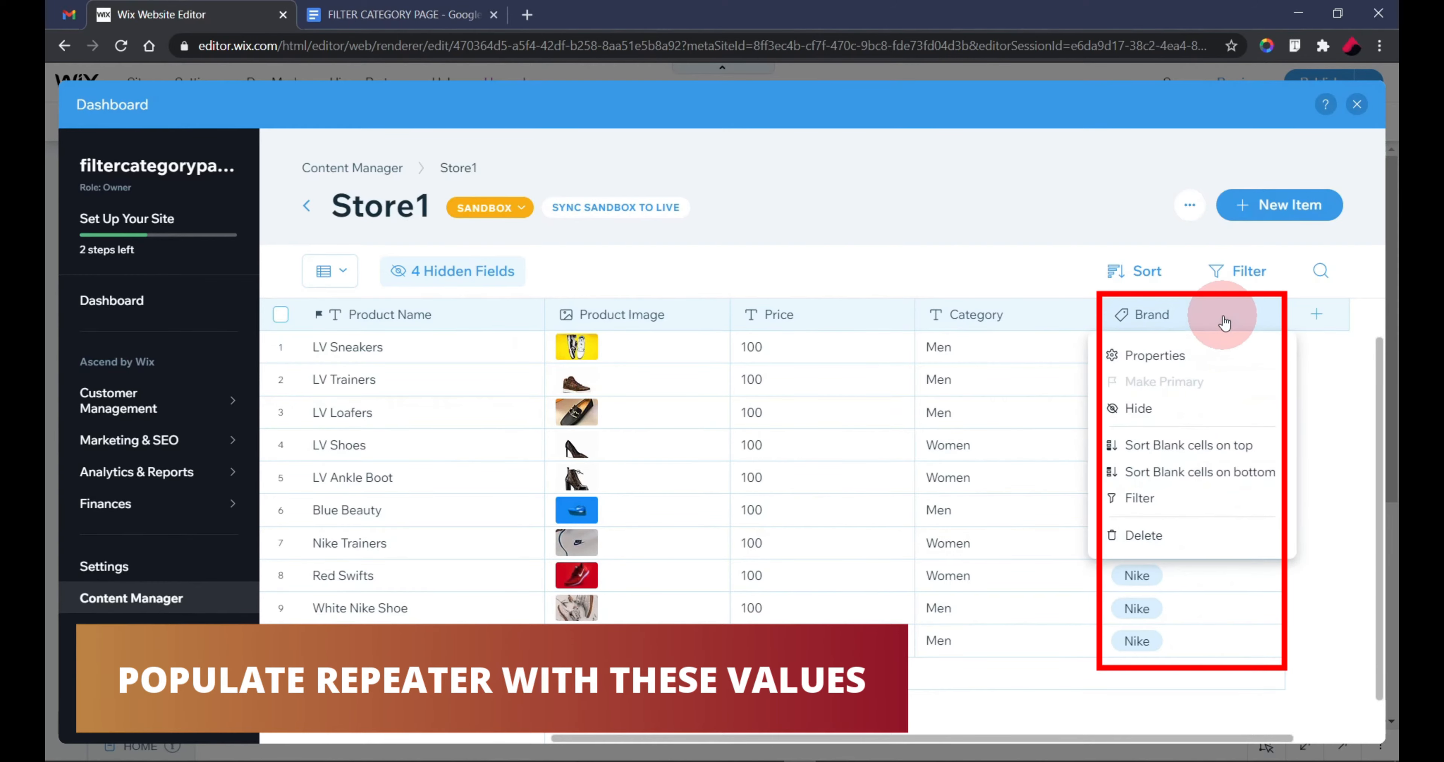
left_click(1153, 356)
left_click(917, 243)
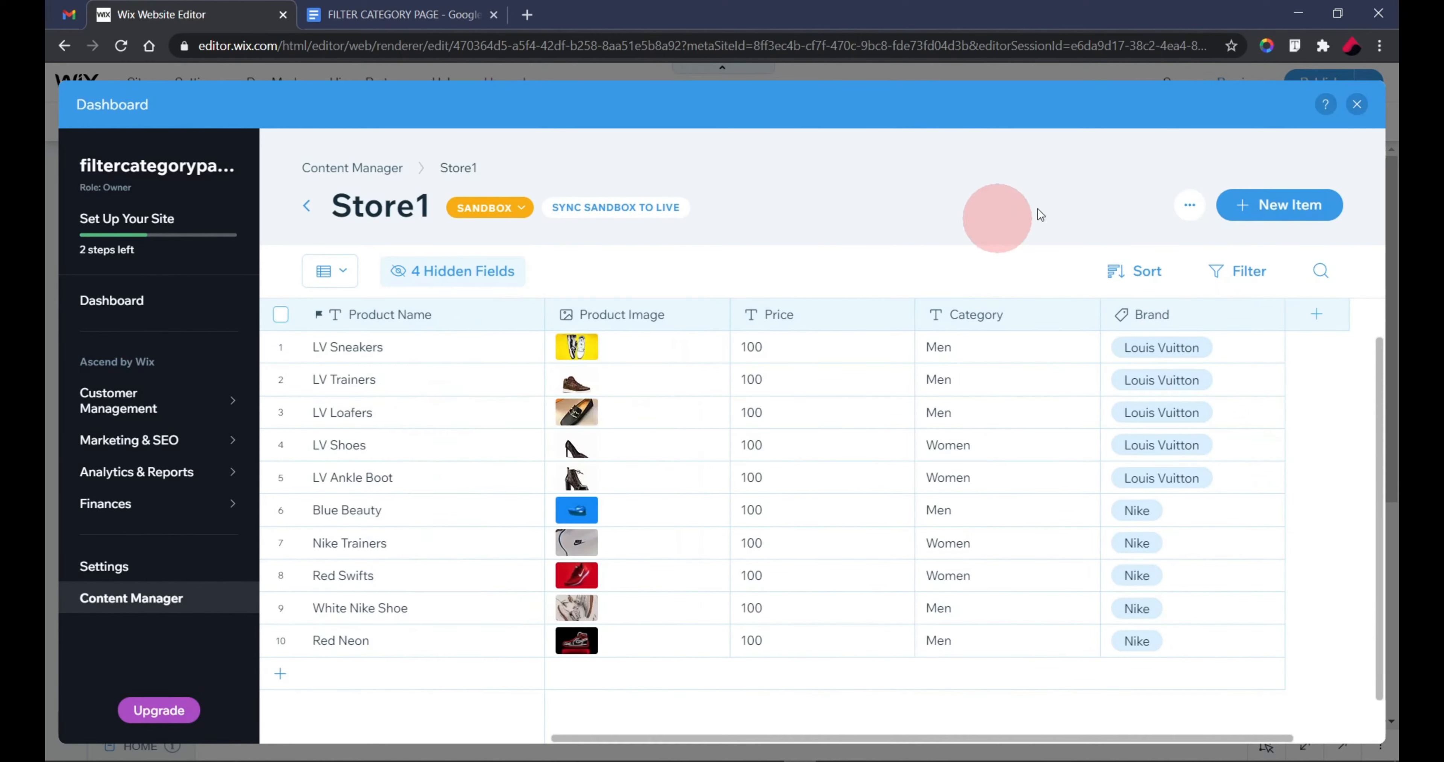
left_click(1355, 107)
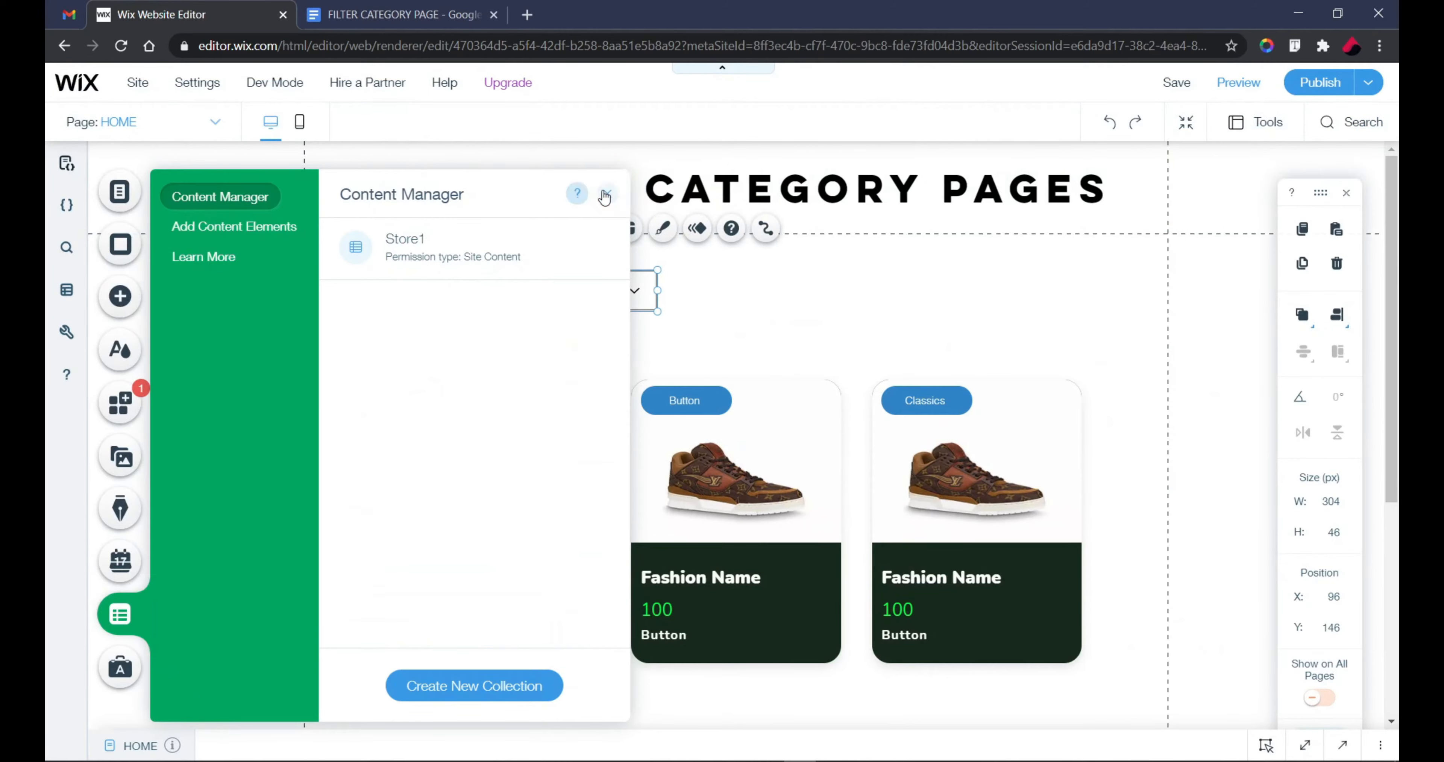
left_click(605, 193)
Delete the Rocky Road and Strawberry choices from the dropdown
left_click(593, 229)
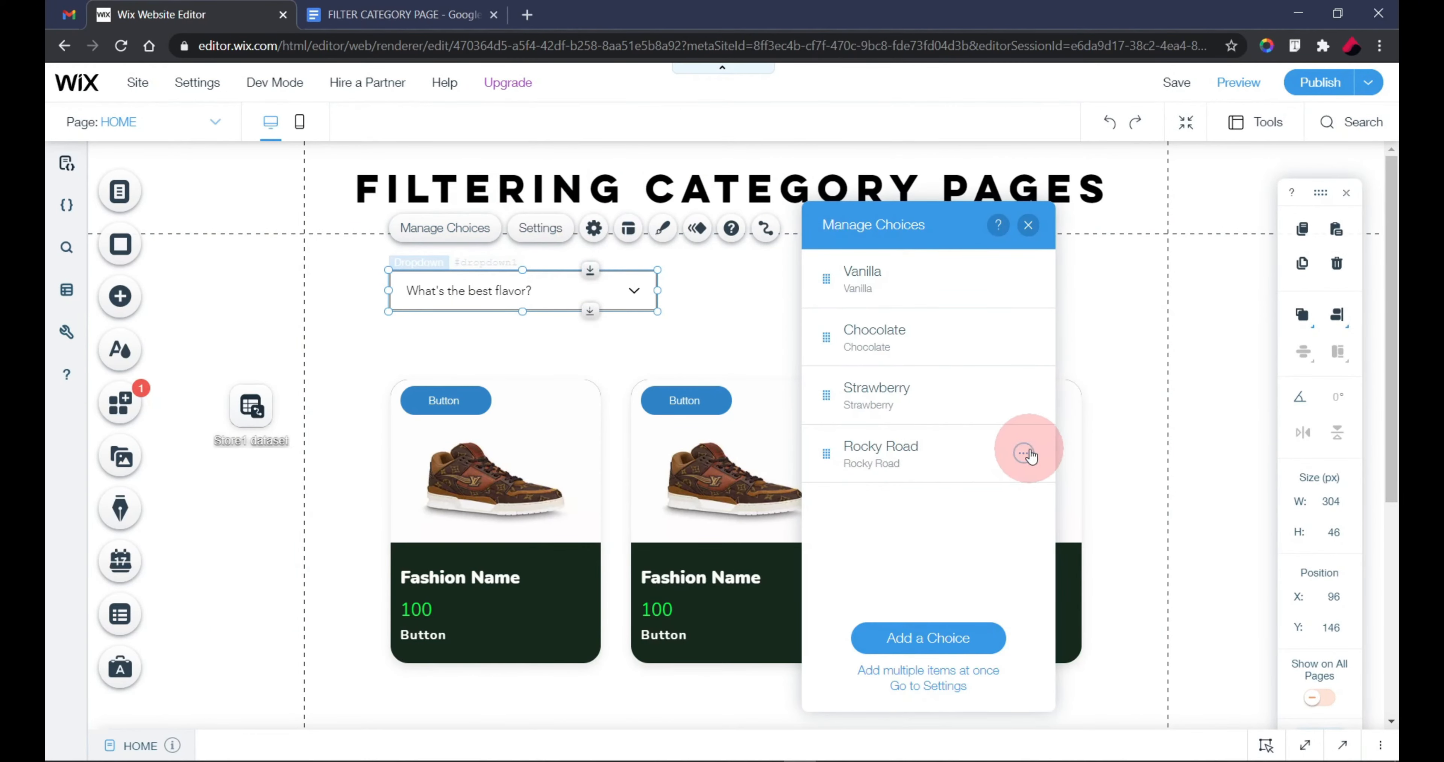
left_click(1023, 453)
left_click(1090, 532)
left_click(1022, 395)
left_click(1068, 468)
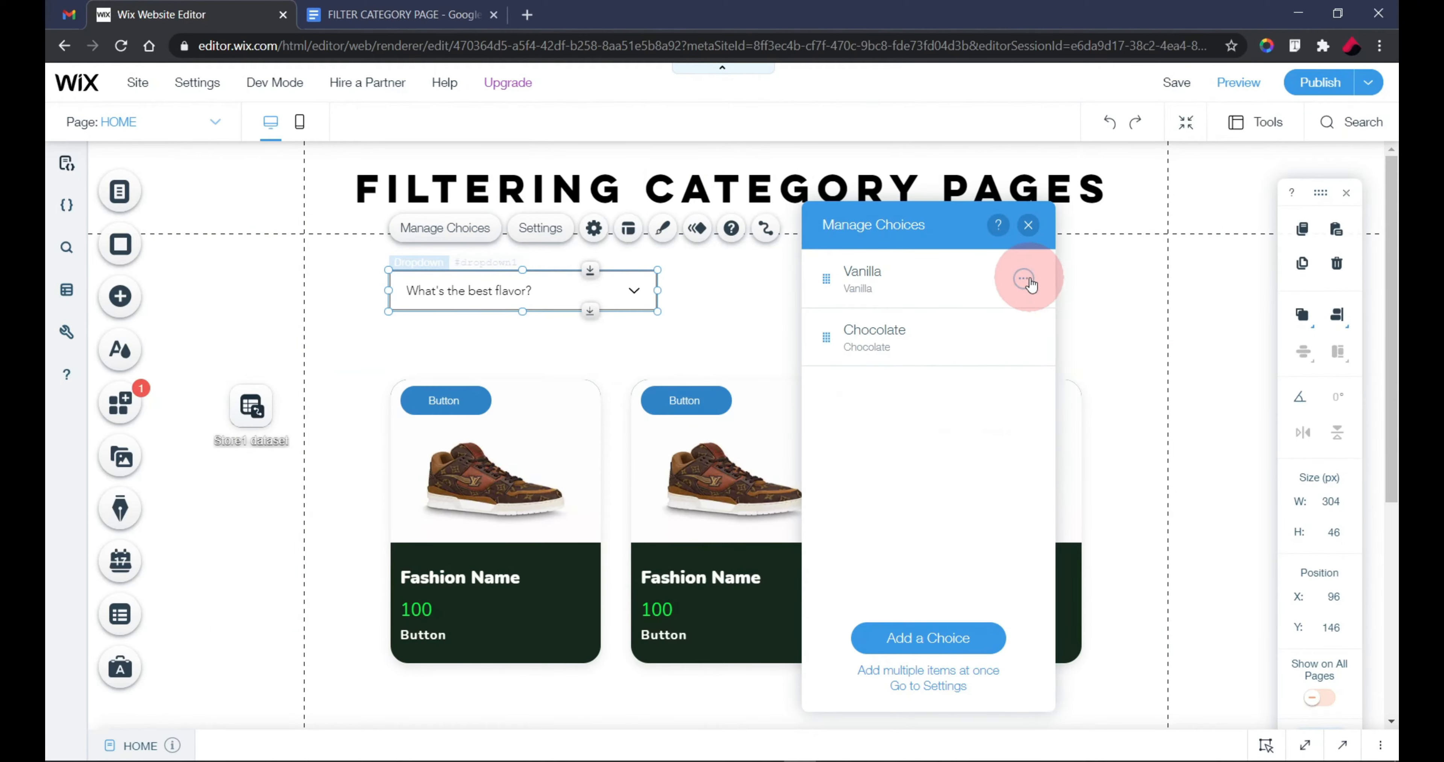
Change both the label and the value of the dropdown's Vanilla choice to Nike
left_click(1025, 279)
left_click(1154, 343)
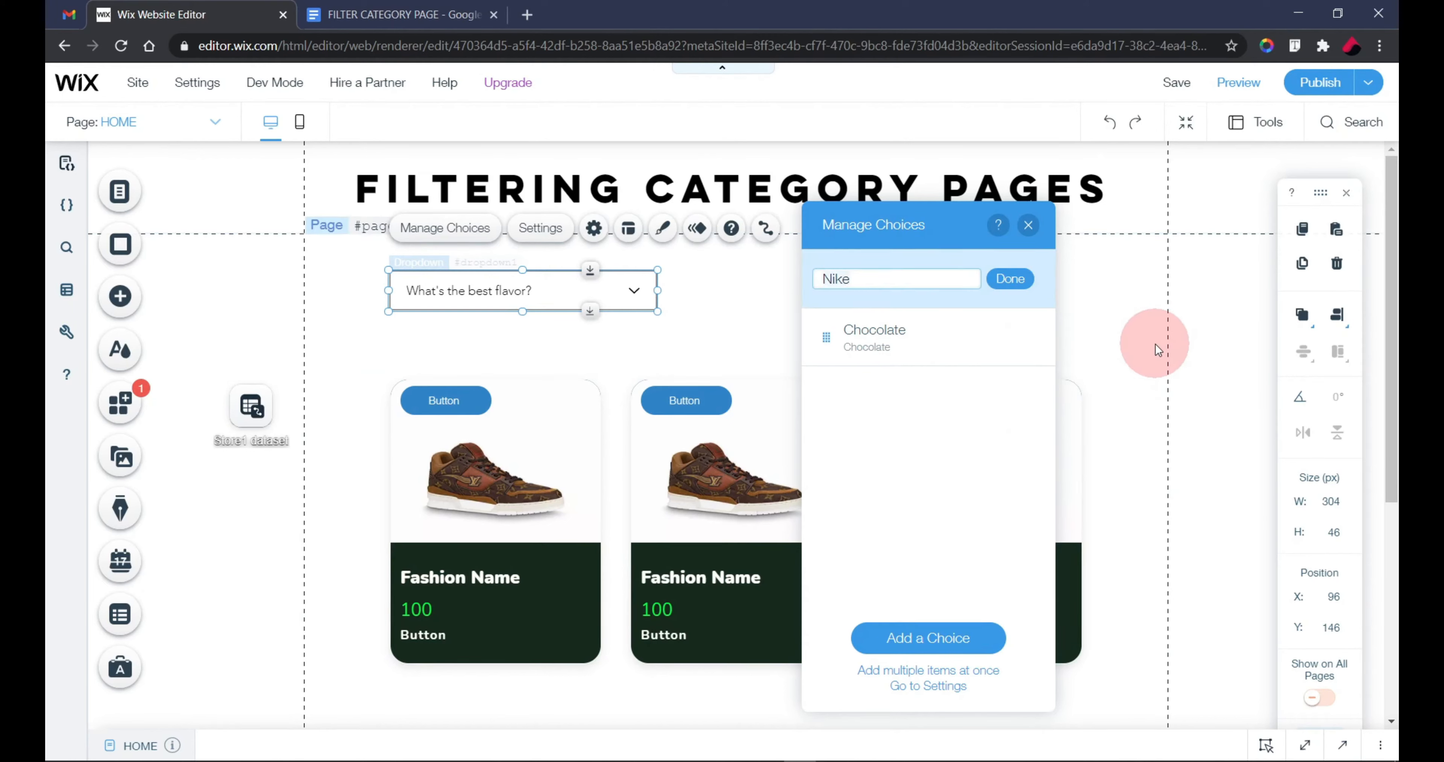
left_click(1021, 282)
left_click(1022, 278)
left_click(1082, 334)
type("Nike")
left_click(1011, 279)
Change both the label and the value of the dropdown's Chocolate choice to Louis Vuitton
left_click(1024, 338)
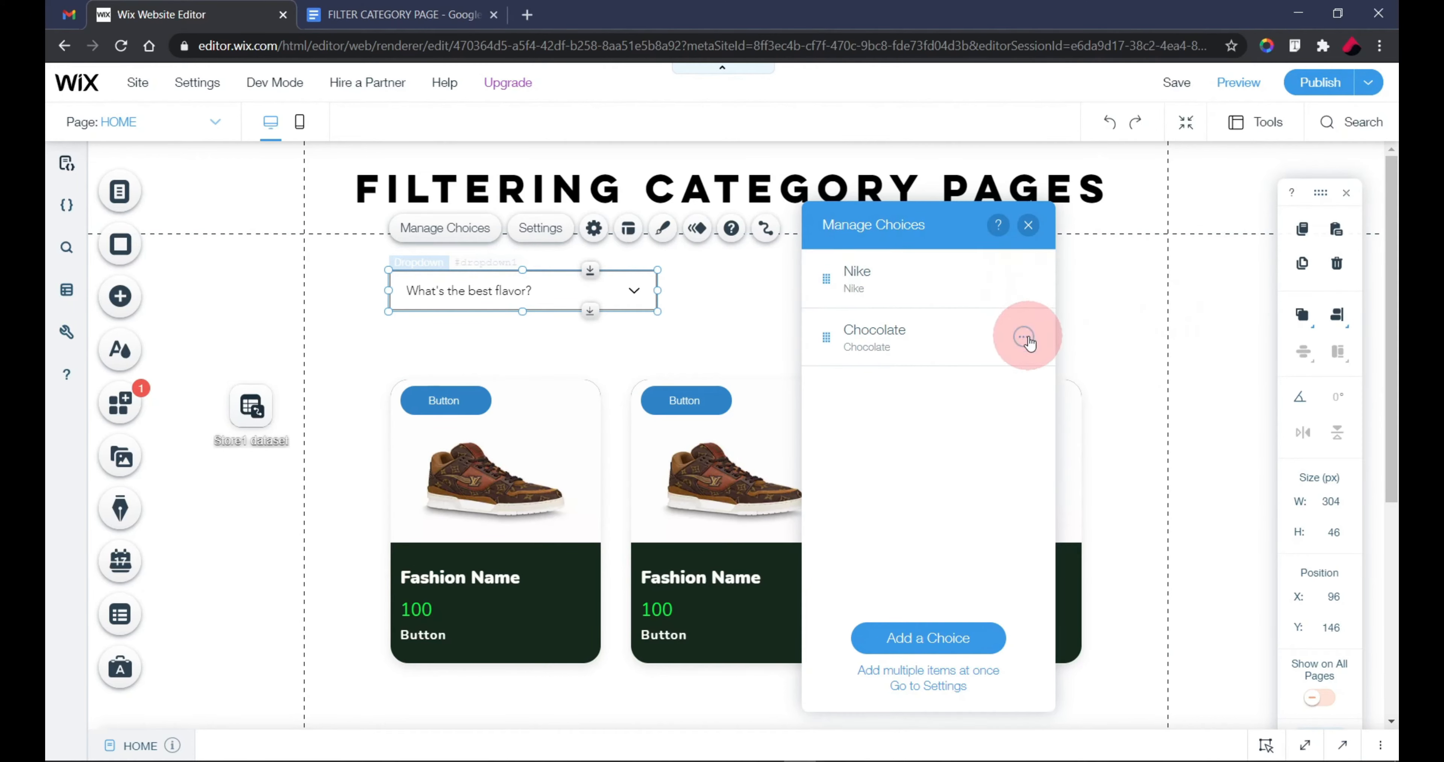
left_click(1118, 355)
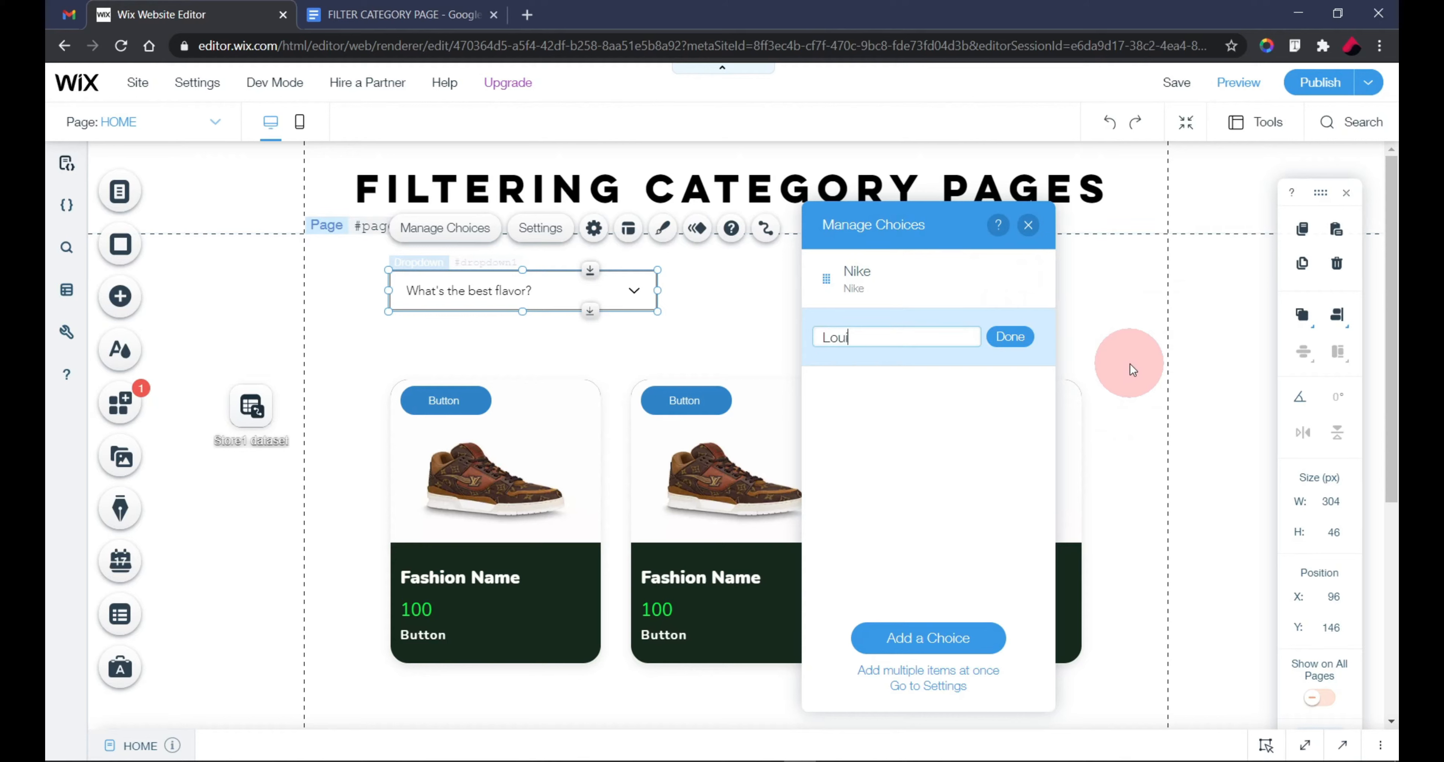
key("ctrl+a")
key("ctrl+c")
left_click(1021, 338)
left_click(1023, 337)
left_click(1083, 383)
key("ctrl+a")
key("ctrl+v")
left_click(1022, 336)
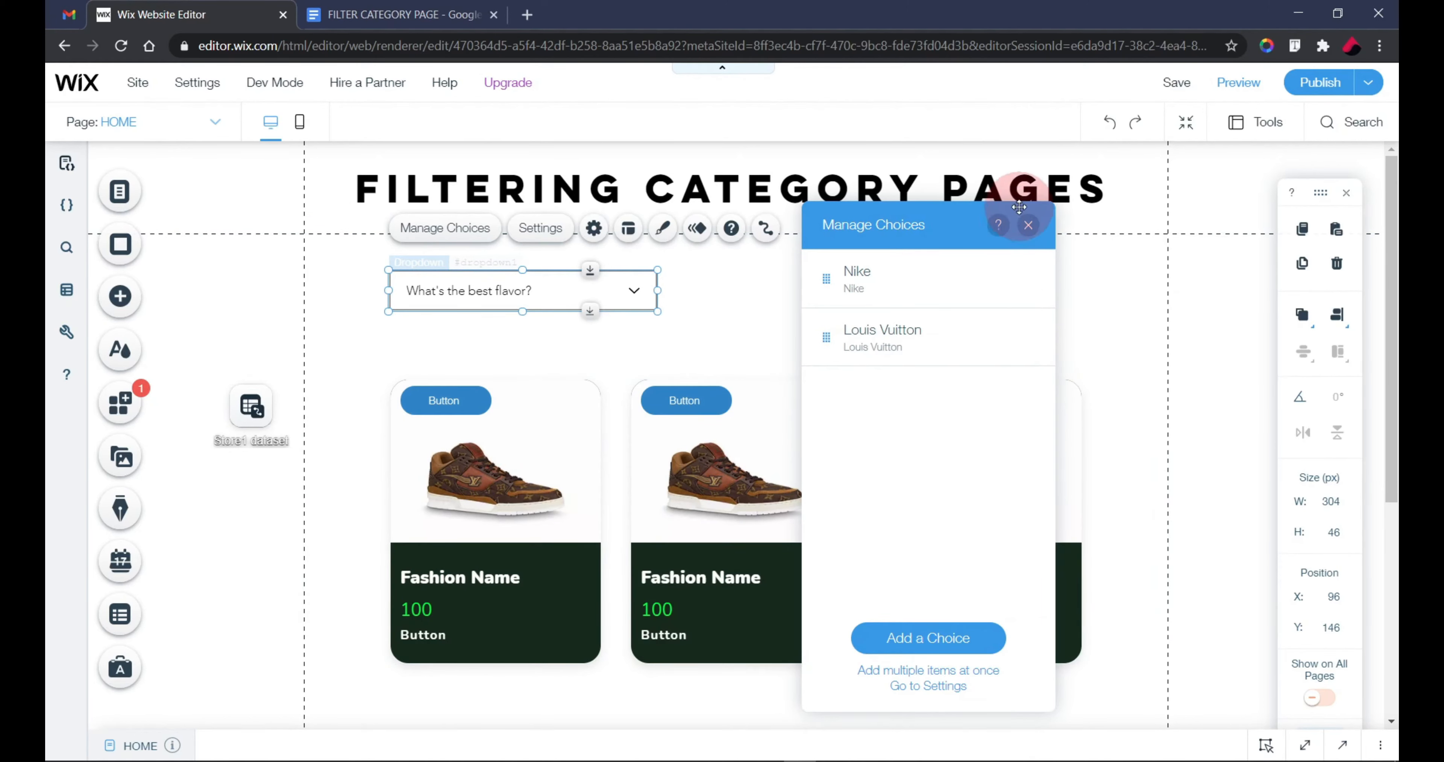
left_click(1027, 224)
Make the dropdown field not required and set its placeholder text to "Select a Brand"
left_click(554, 230)
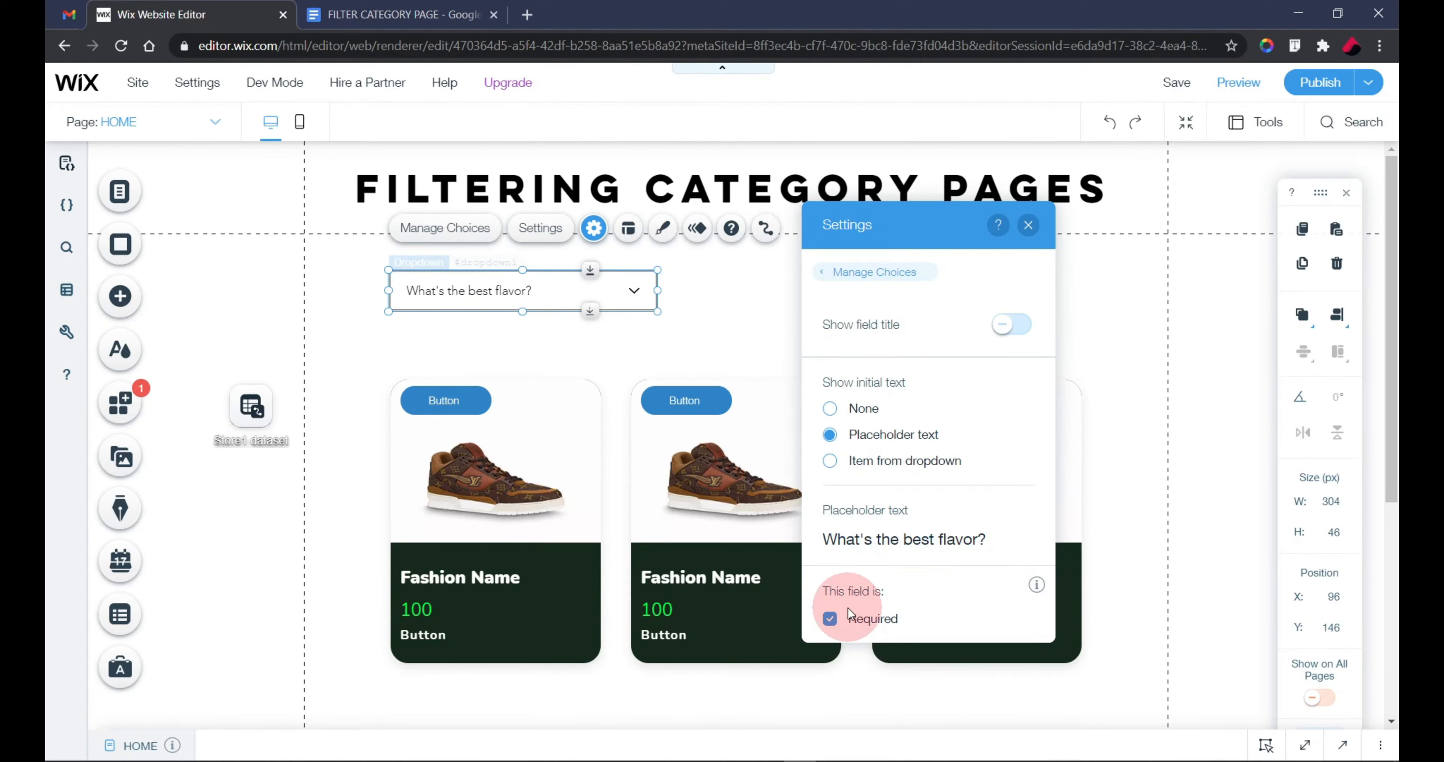
left_click(931, 538)
key("ctrl+a")
type("Se")
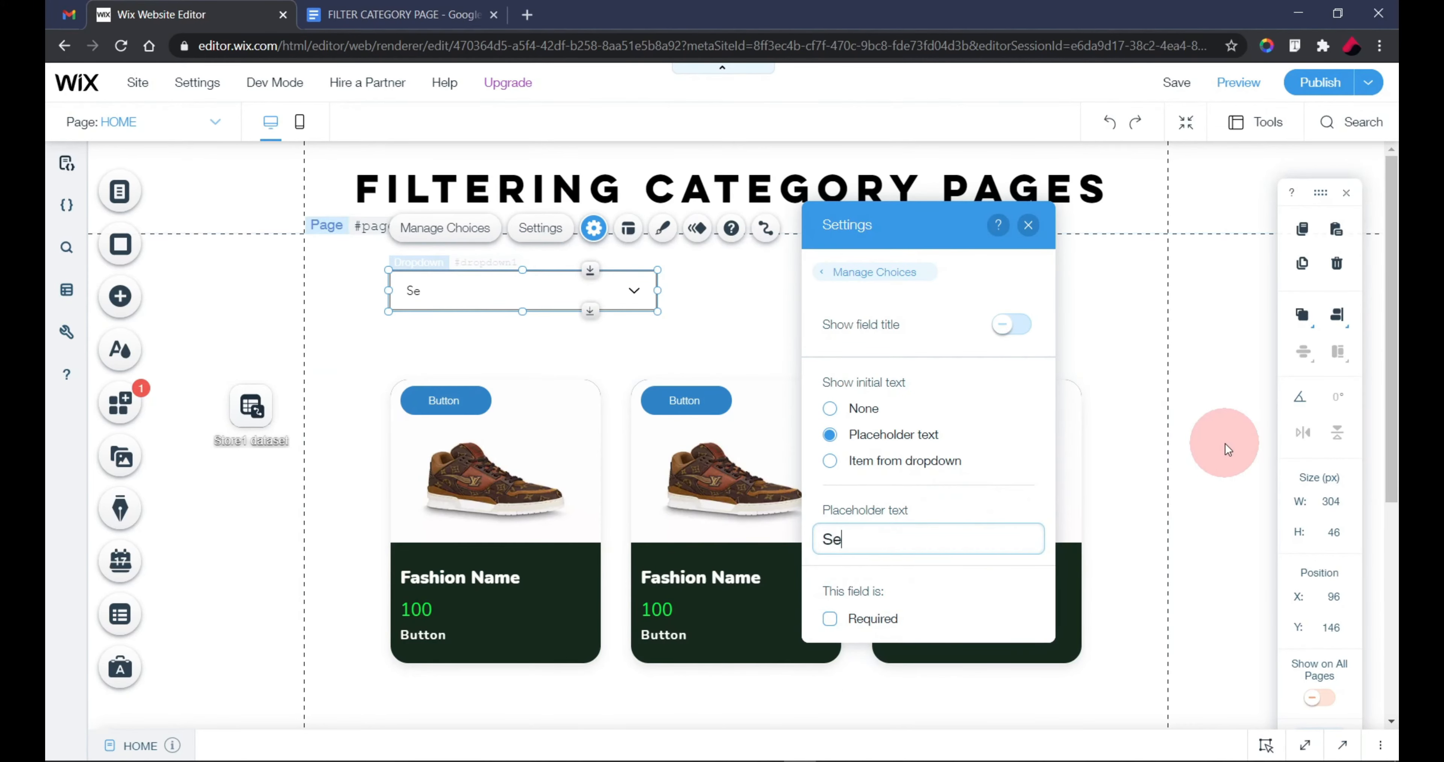
type("lect a Brand")
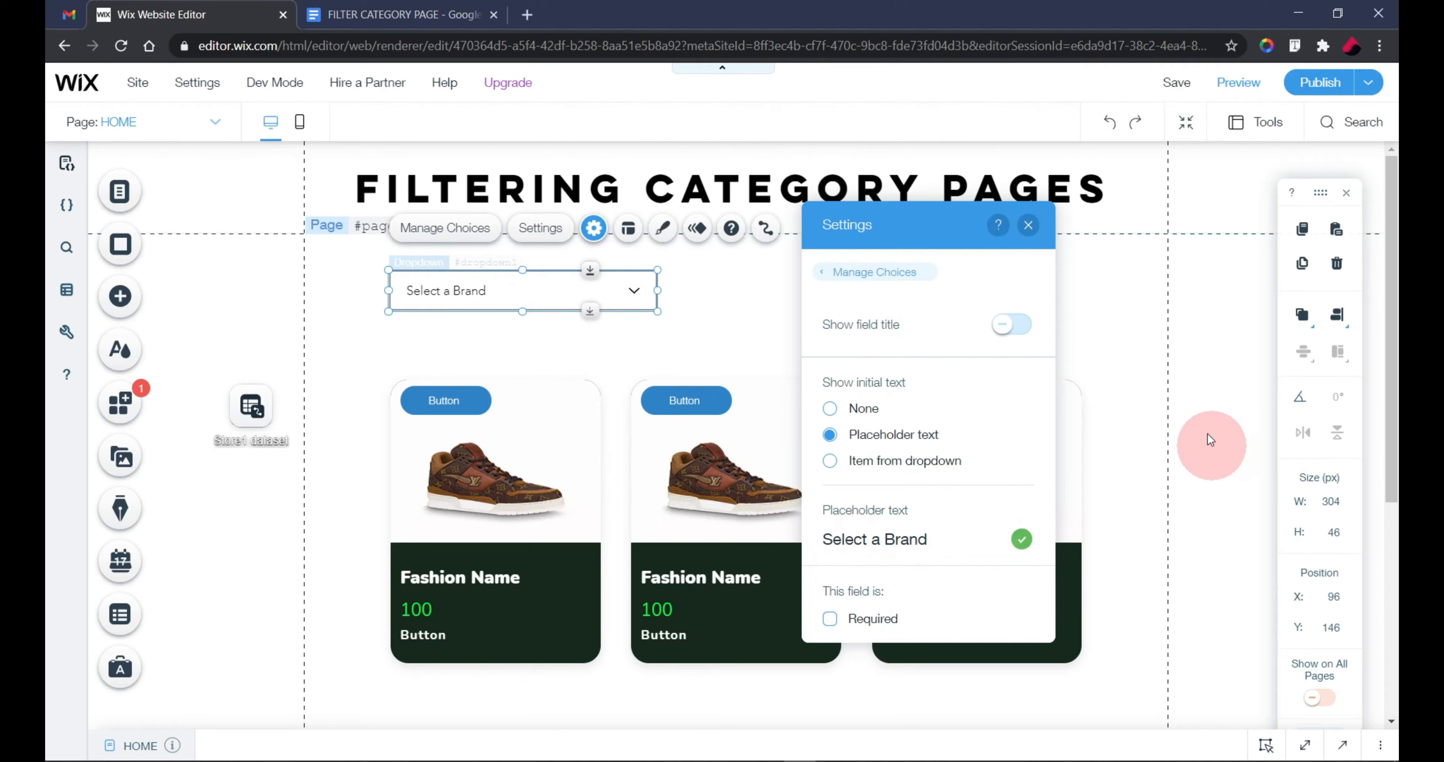
left_click(1028, 225)
Narrow the dropdown to about 185 px wide and set its regular border colour to #25318D
left_click_drag(660, 290, 553, 290)
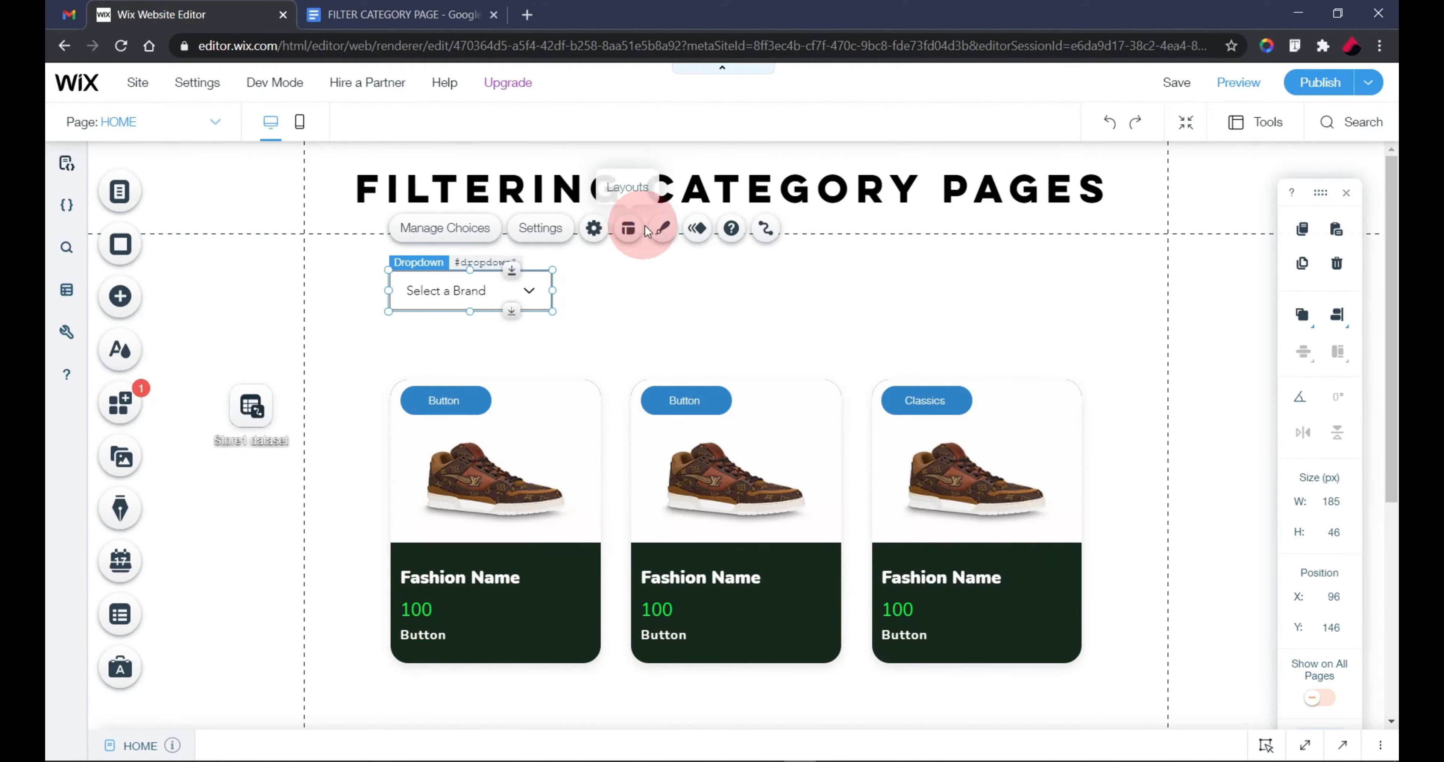
left_click(660, 230)
left_click(900, 656)
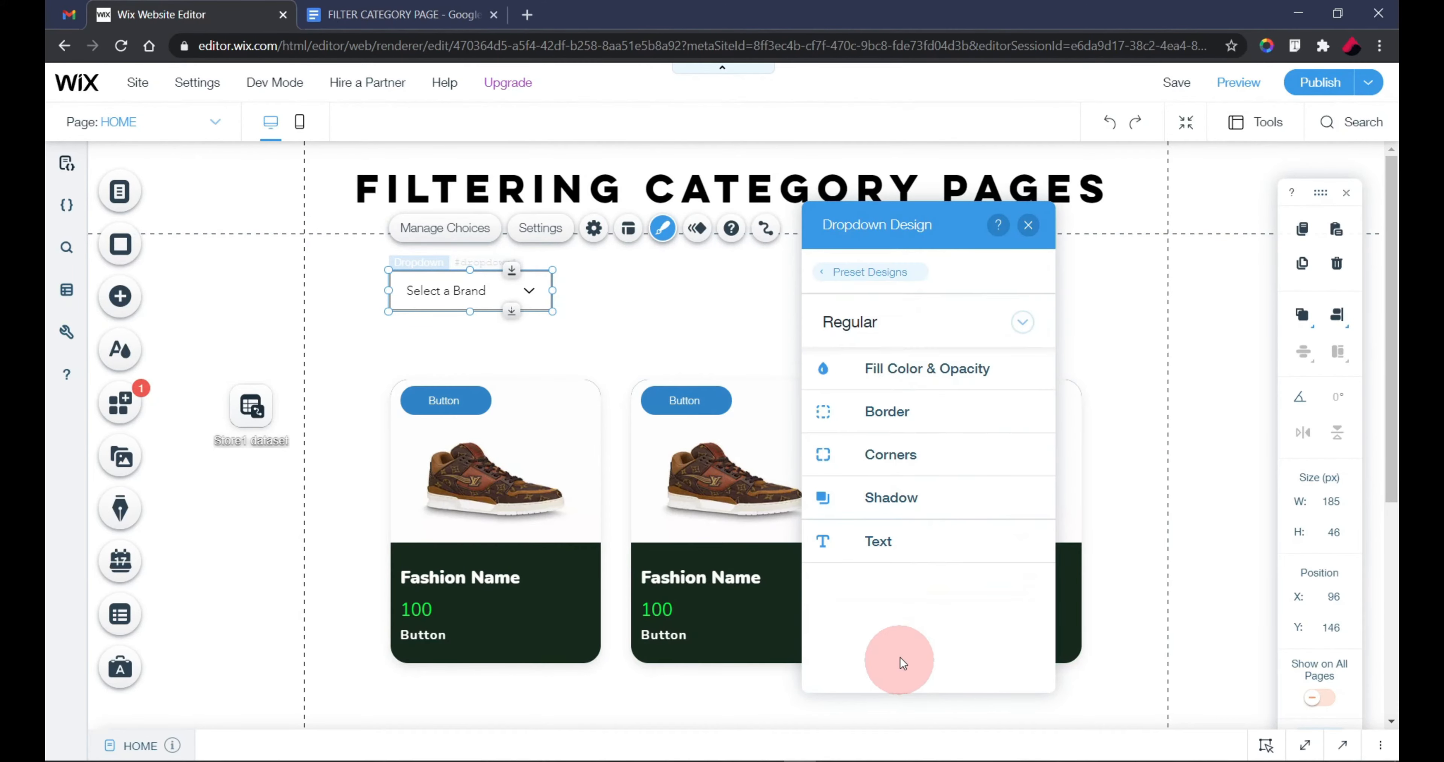
left_click(906, 421)
left_click(1014, 438)
left_click(1076, 549)
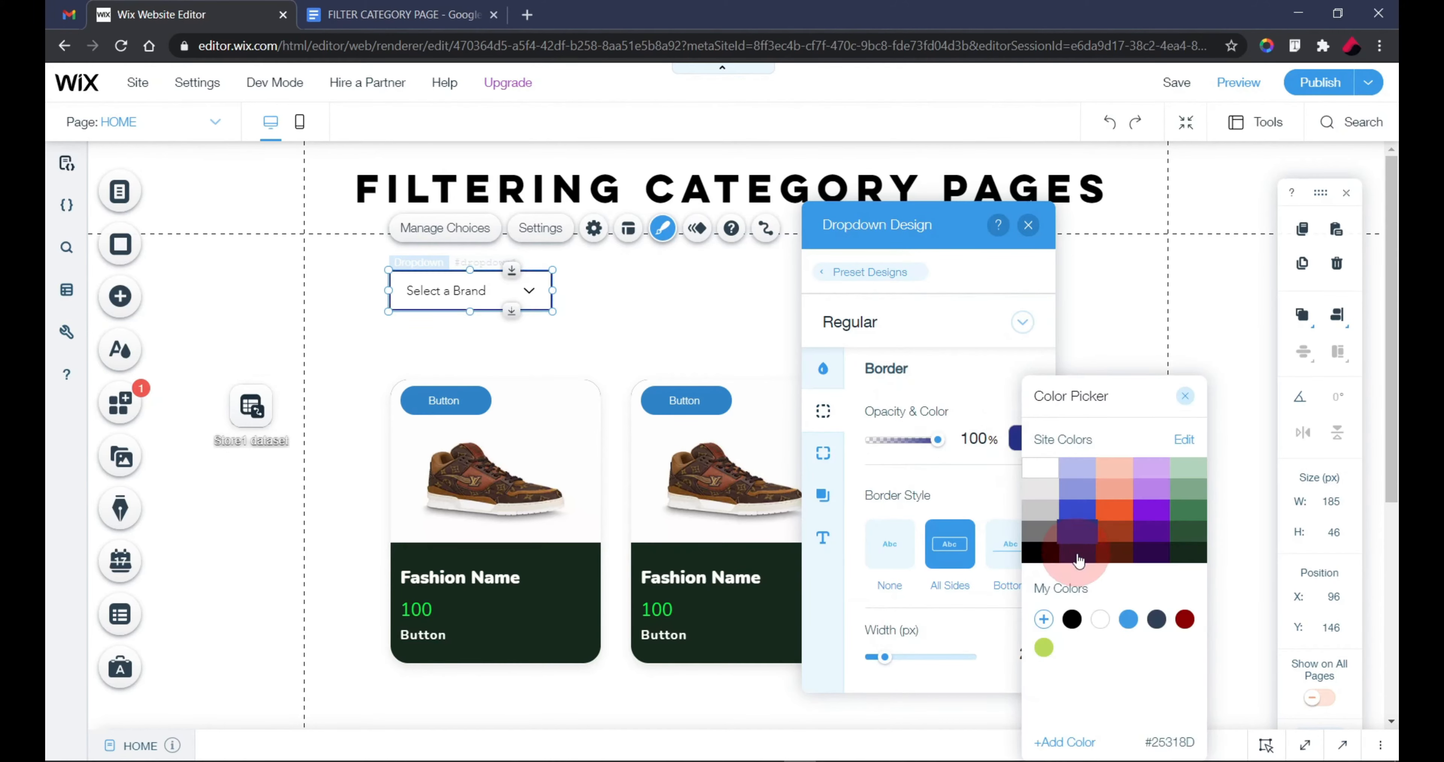
left_click(975, 509)
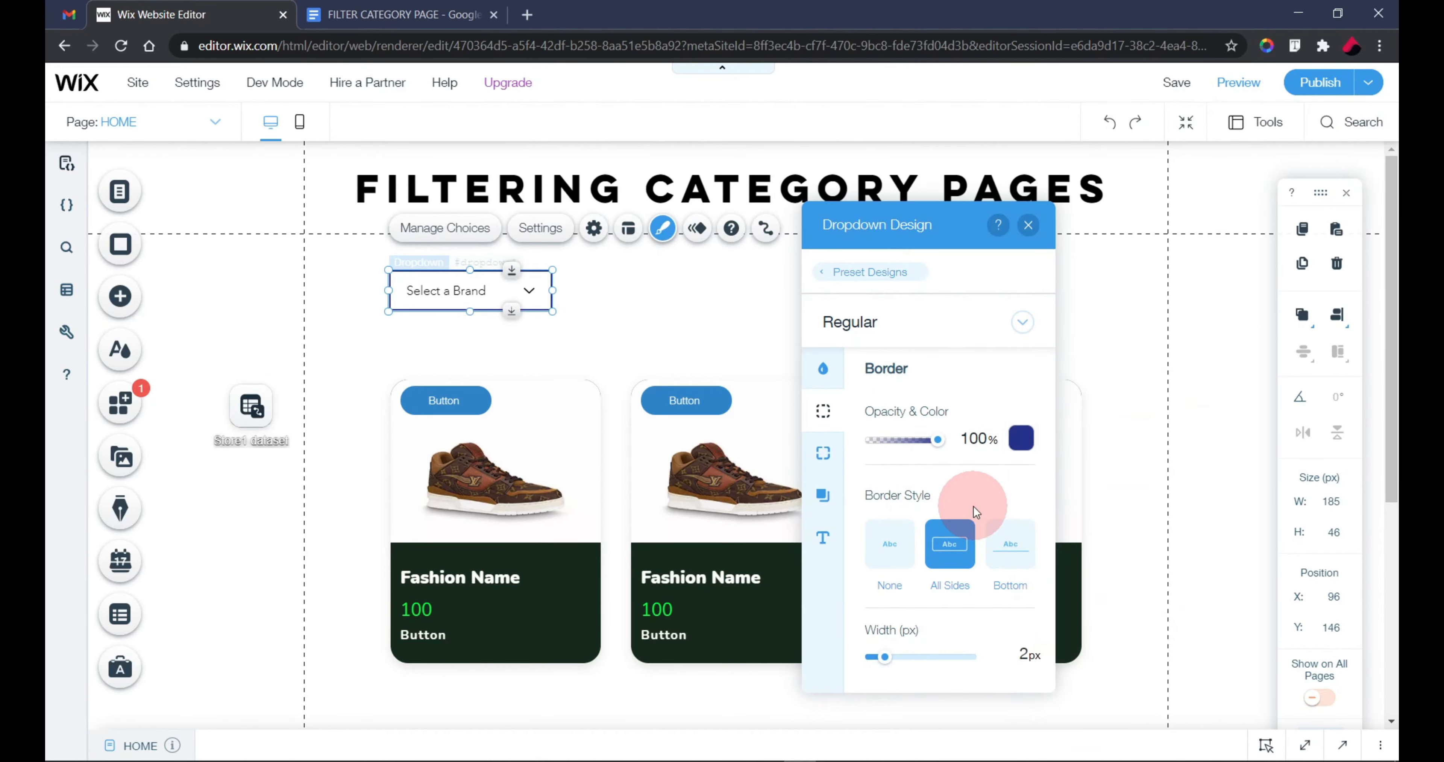
Set the radius of all the dropdown's corners to 10 px
left_click(822, 453)
left_click(886, 451)
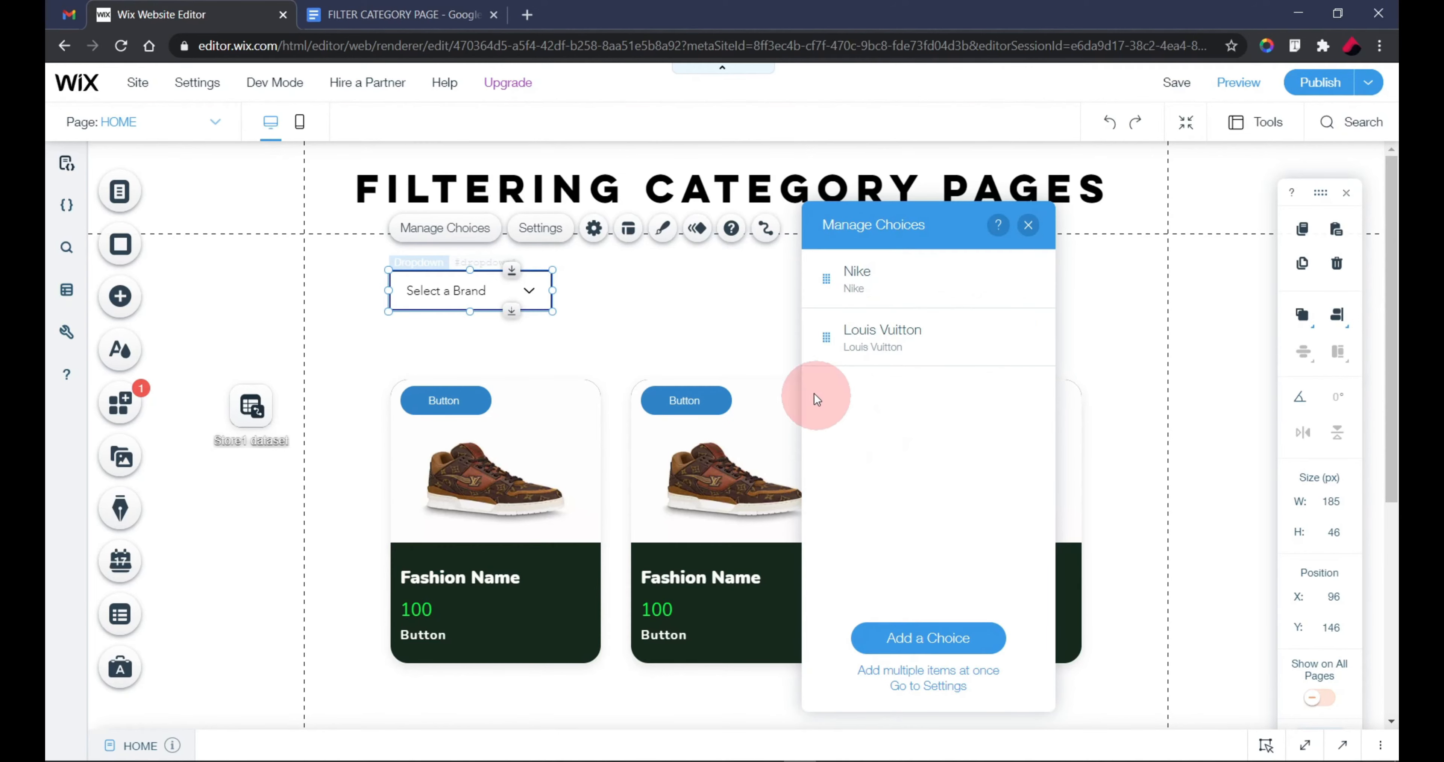
left_click(661, 228)
left_click(935, 656)
left_click(900, 465)
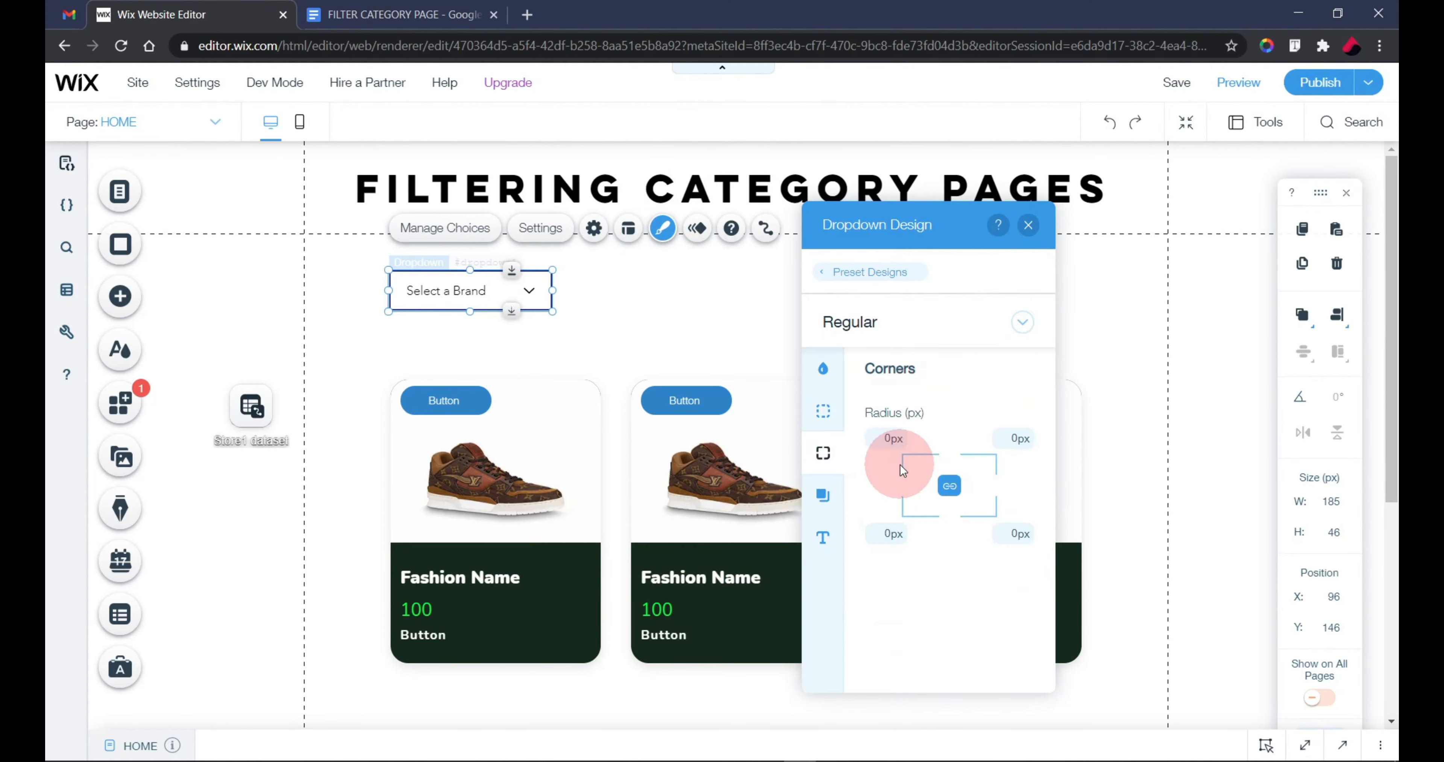
type("10")
key("Return")
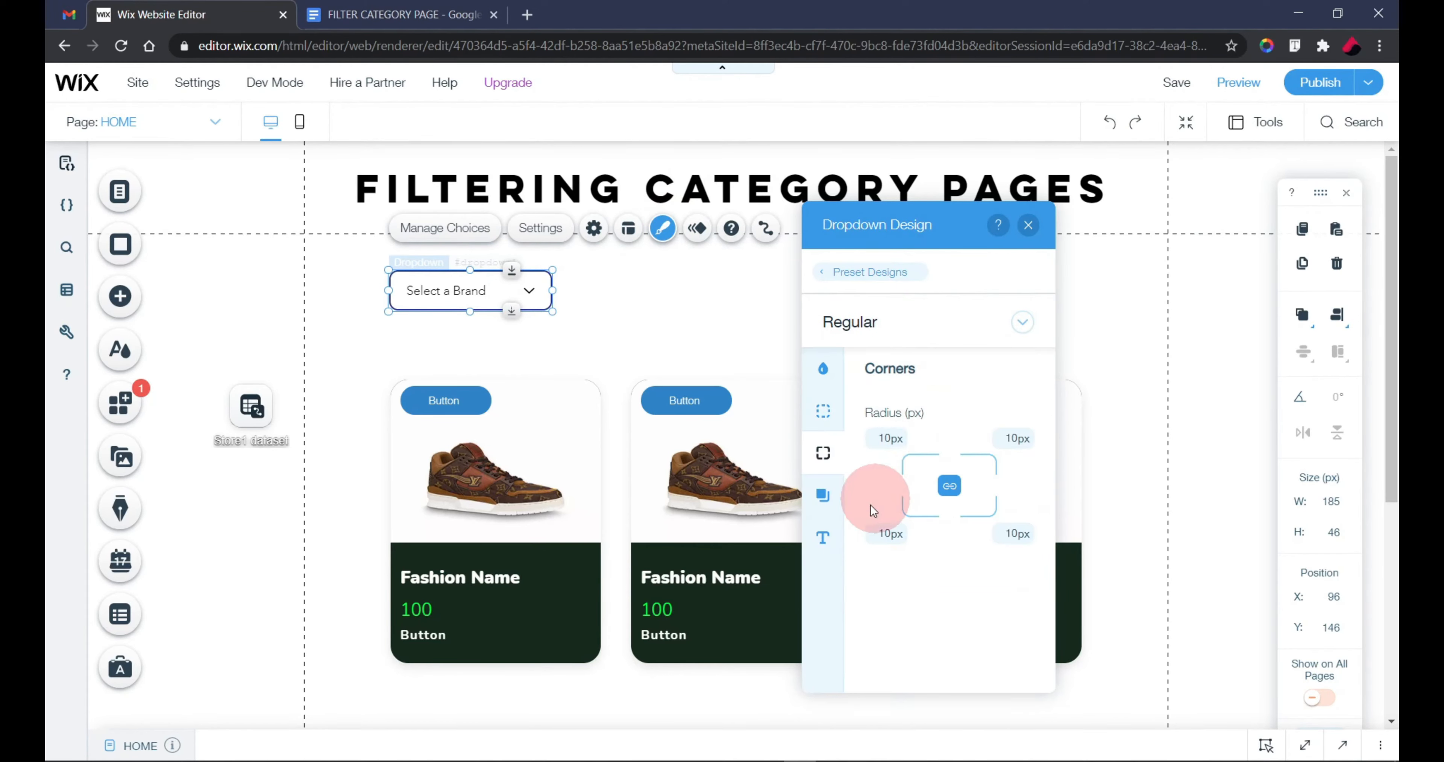
Set the dropdown's text font to Poppins Semi Bold
left_click(823, 538)
scroll(919, 532, "down", 2)
left_click(932, 530)
type("Poppins Extra Ligh")
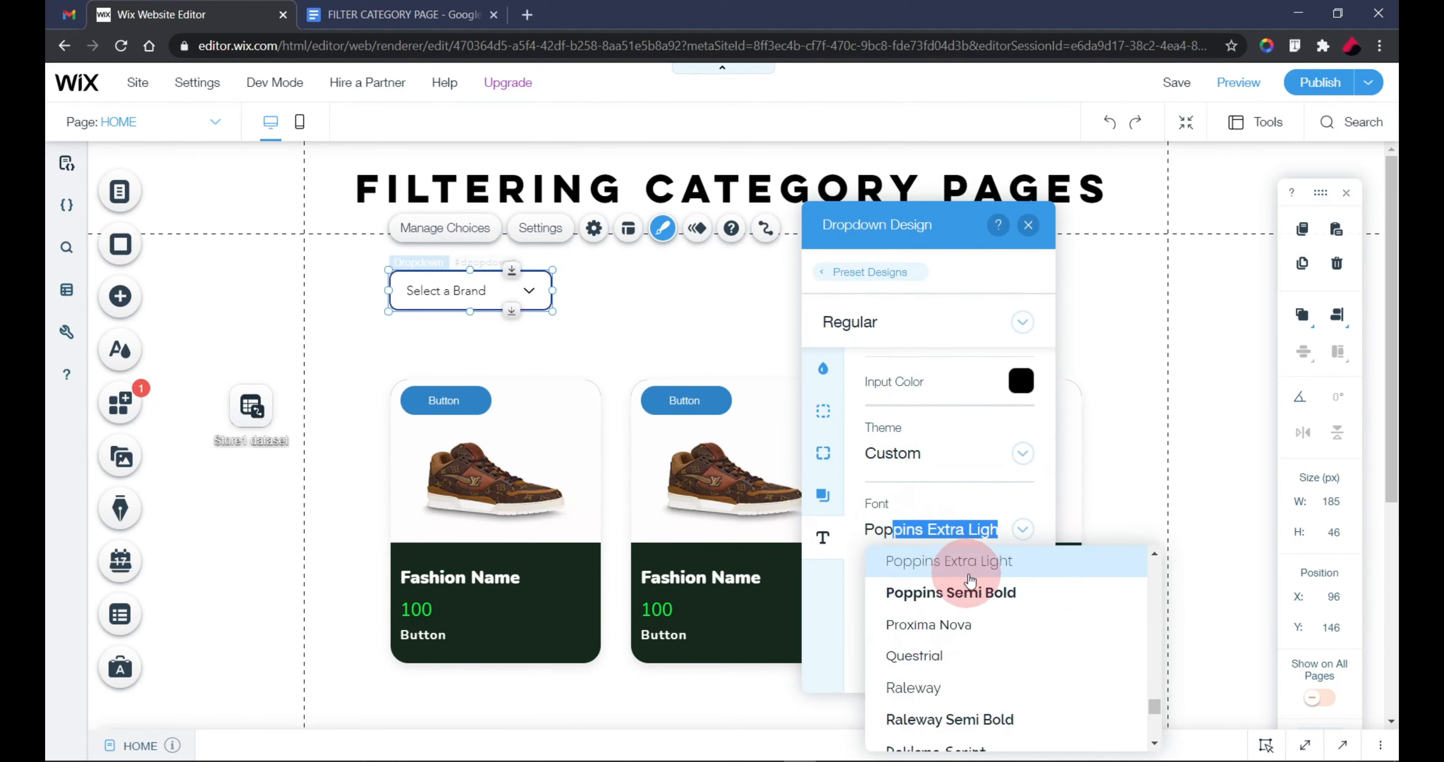
left_click(963, 594)
Set the dropdown's border colour in the Hover state to #384AD3 and close its design settings
left_click(932, 328)
left_click(928, 348)
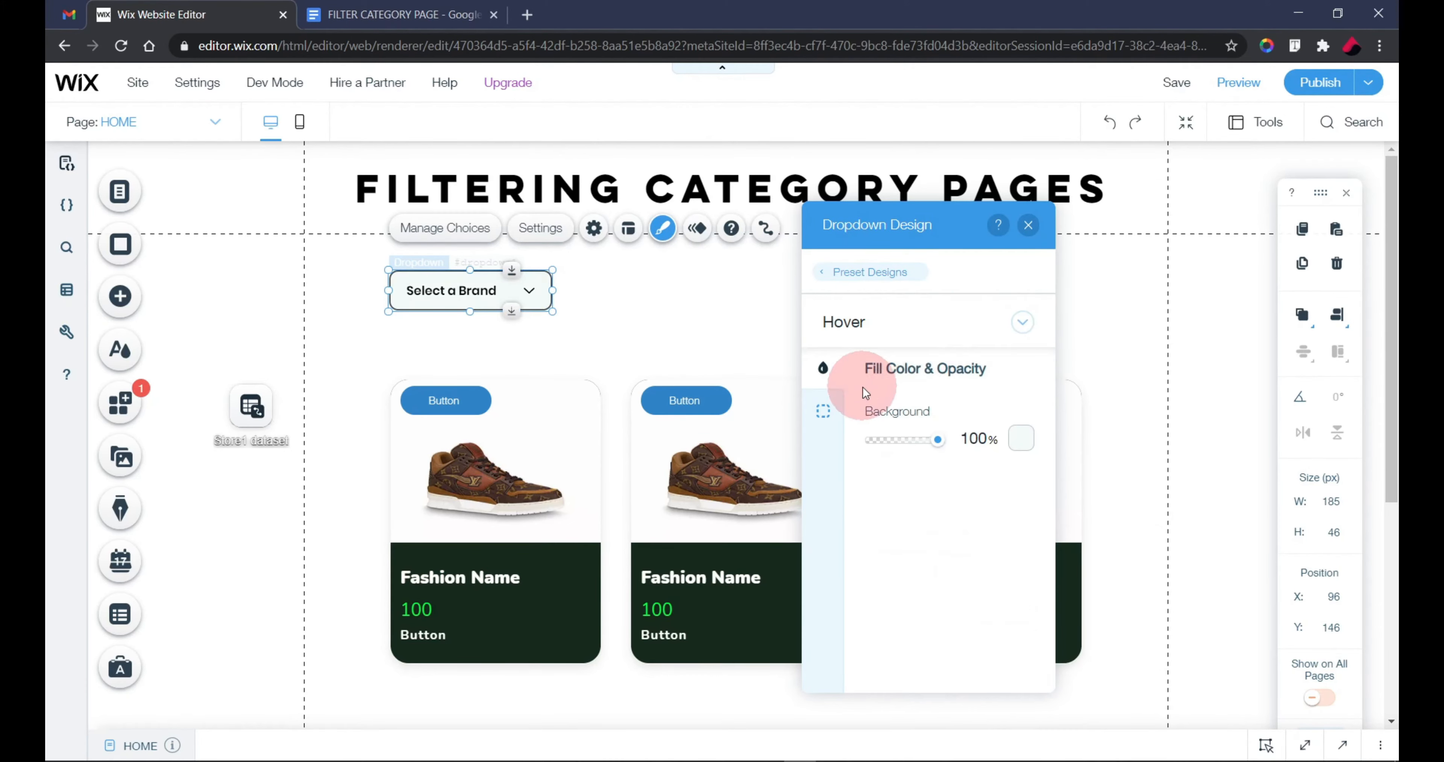
left_click(823, 411)
left_click(1022, 437)
left_click(1068, 529)
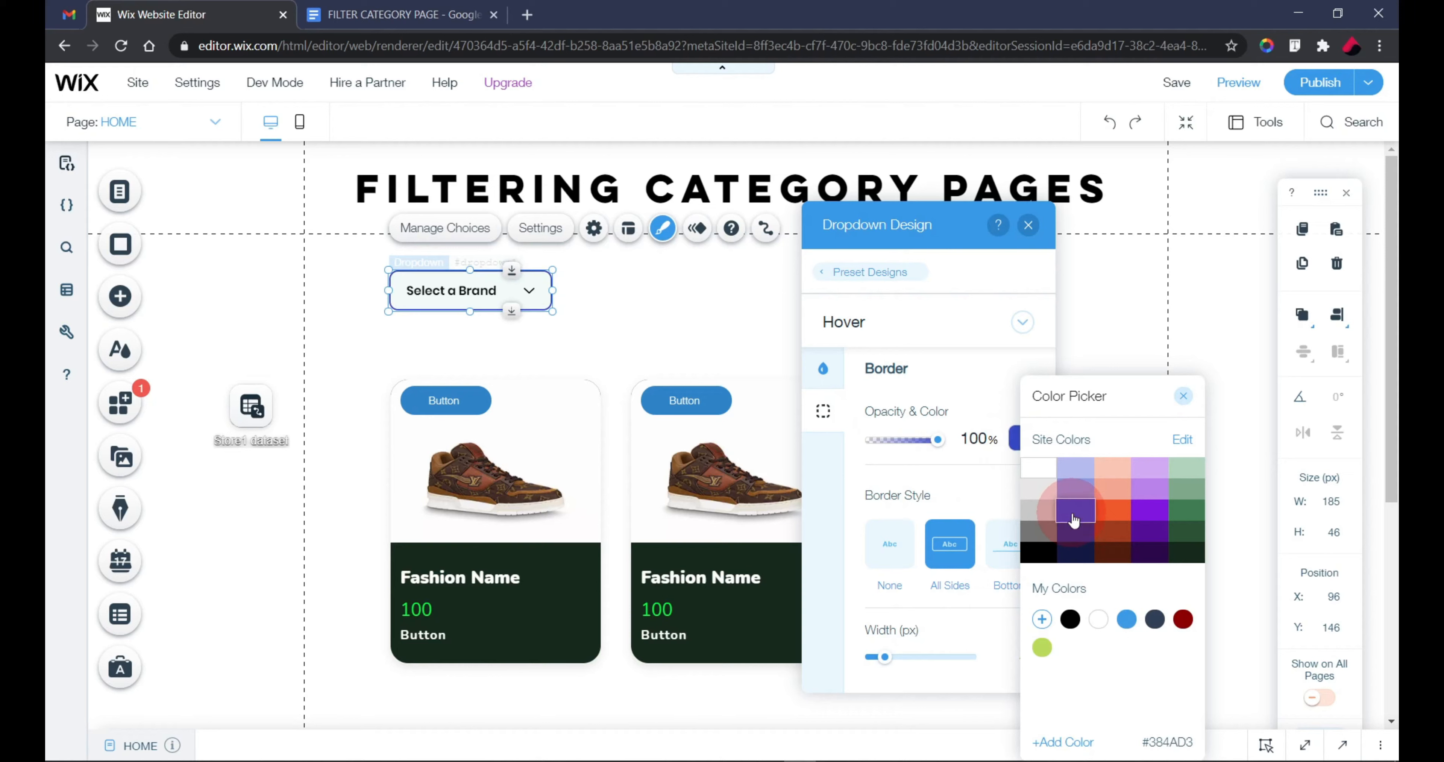
left_click(1182, 395)
left_click(1028, 225)
Move the brand dropdown down to about Y 180, closer to the repeater
left_click(1110, 326)
left_click(453, 292)
left_click_drag(453, 292, 449, 320)
left_click(613, 324)
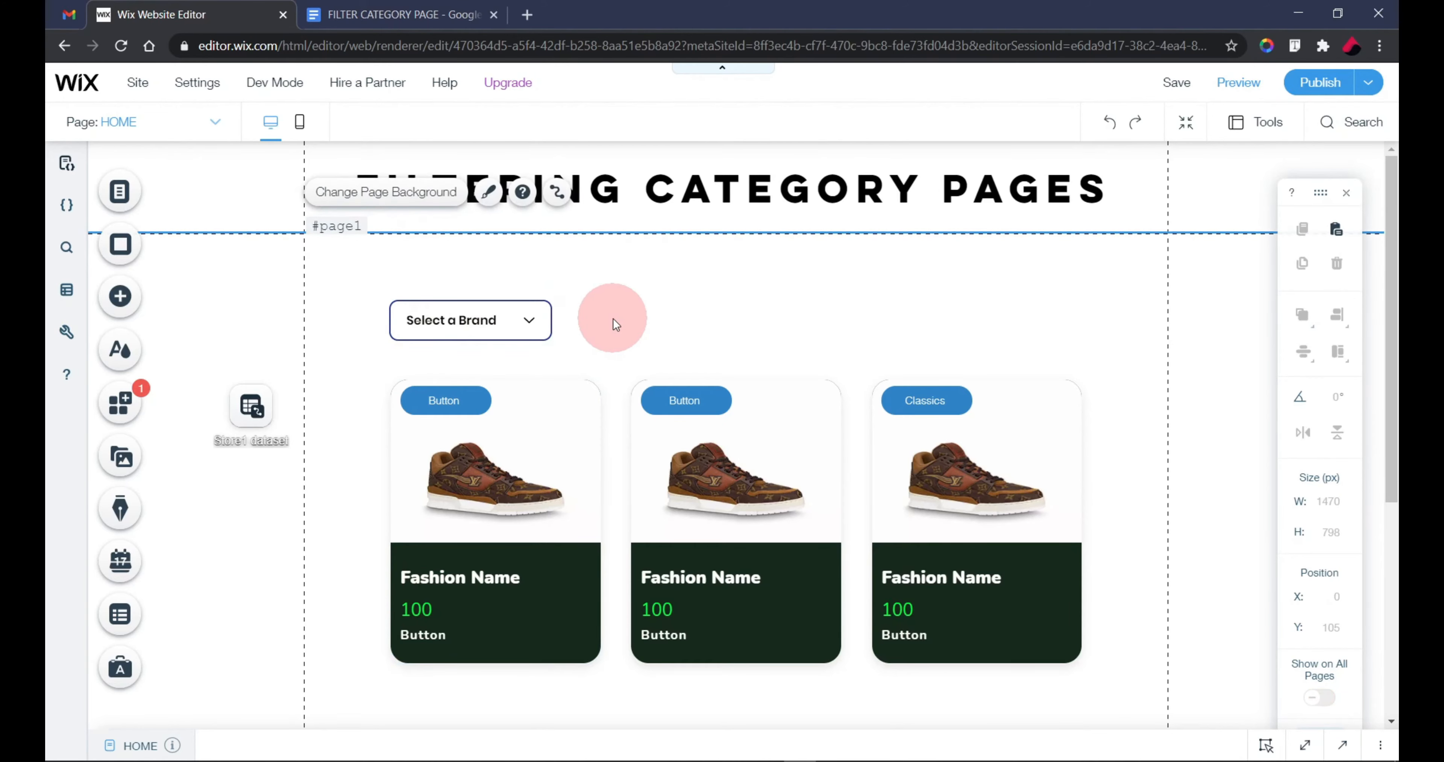
Change the dropdown's element ID to brandDropdown and restore the code panel to its smaller size
left_click(493, 319)
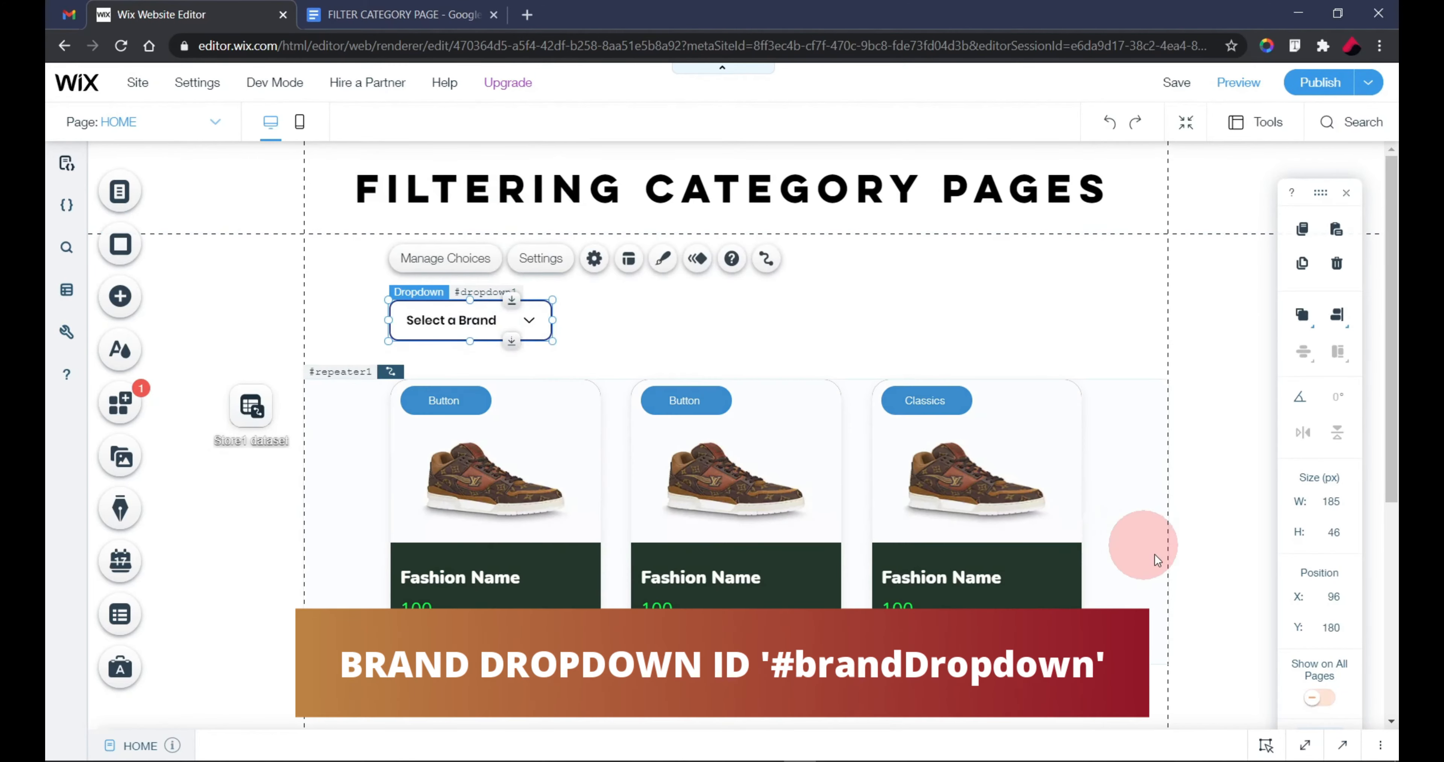
left_click(1304, 745)
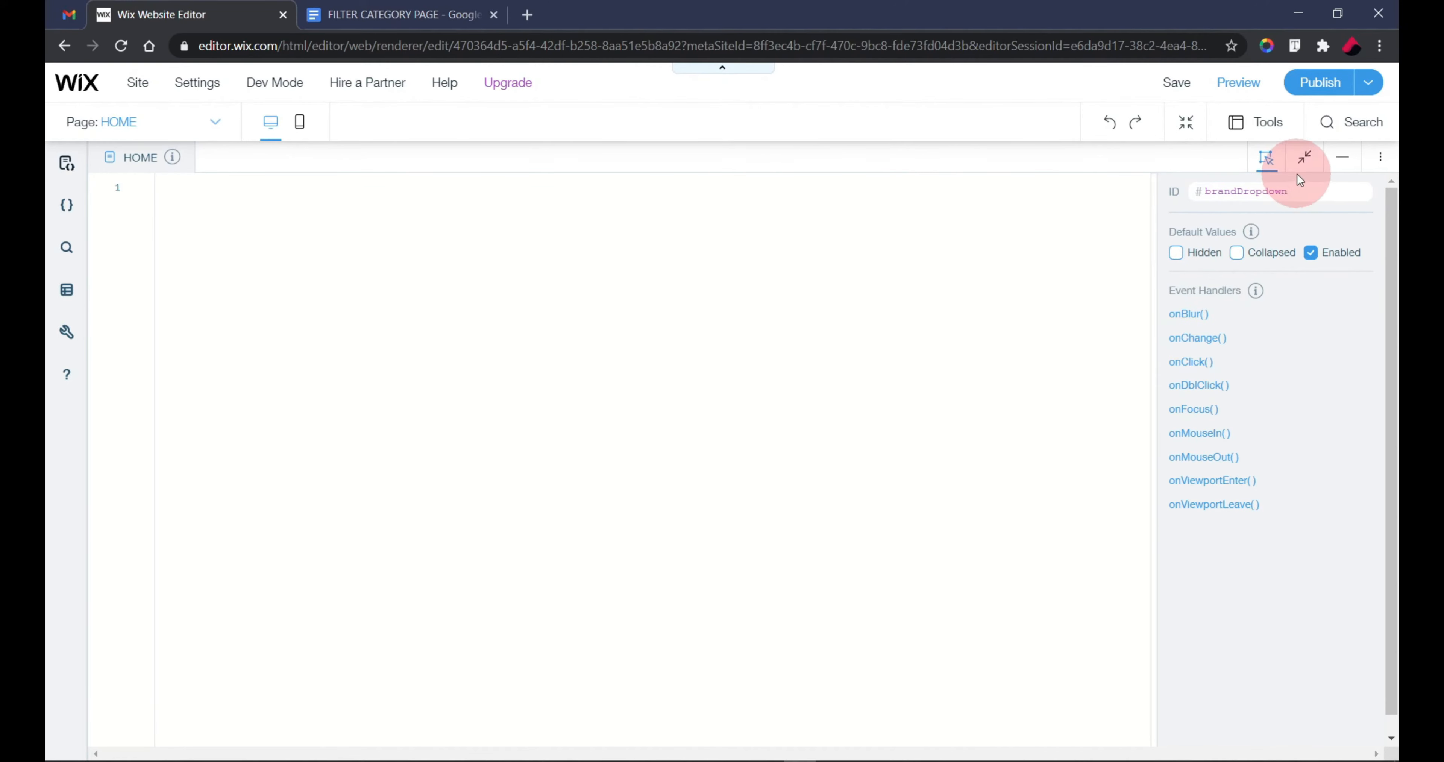
left_click(1306, 157)
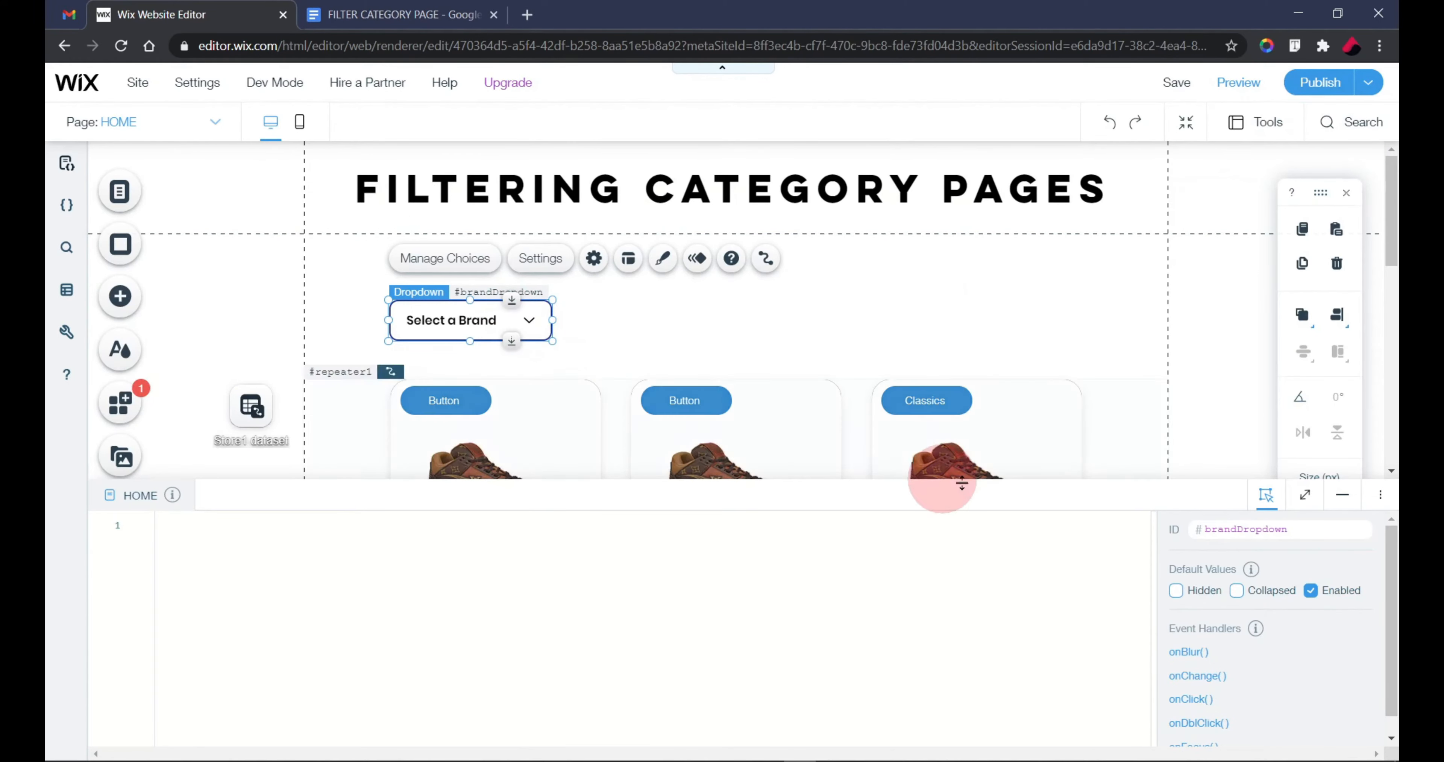
Collapse the code panel, duplicate the brand dropdown and place the copy beside it at about X 300, Y 180
left_click(1344, 496)
left_click(1193, 358)
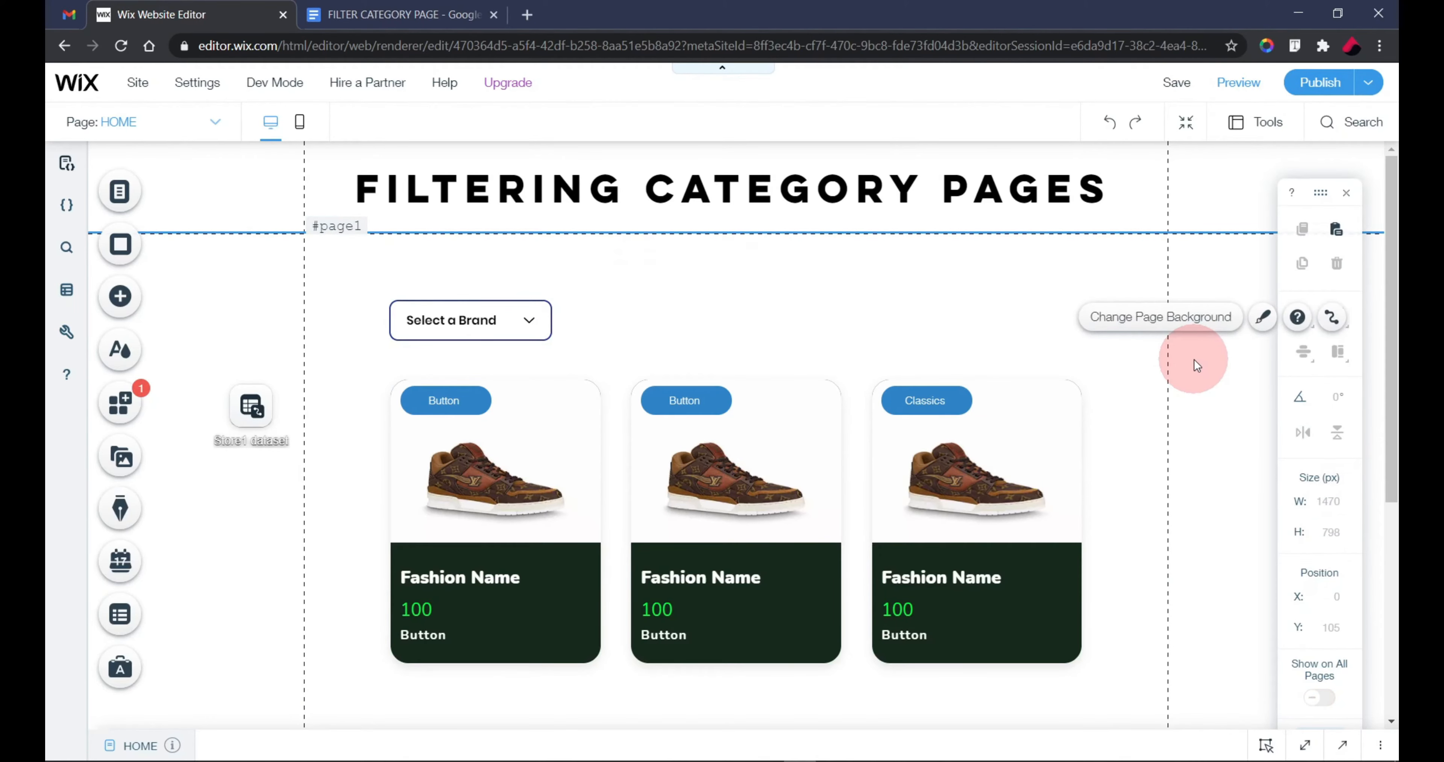
left_click(520, 317)
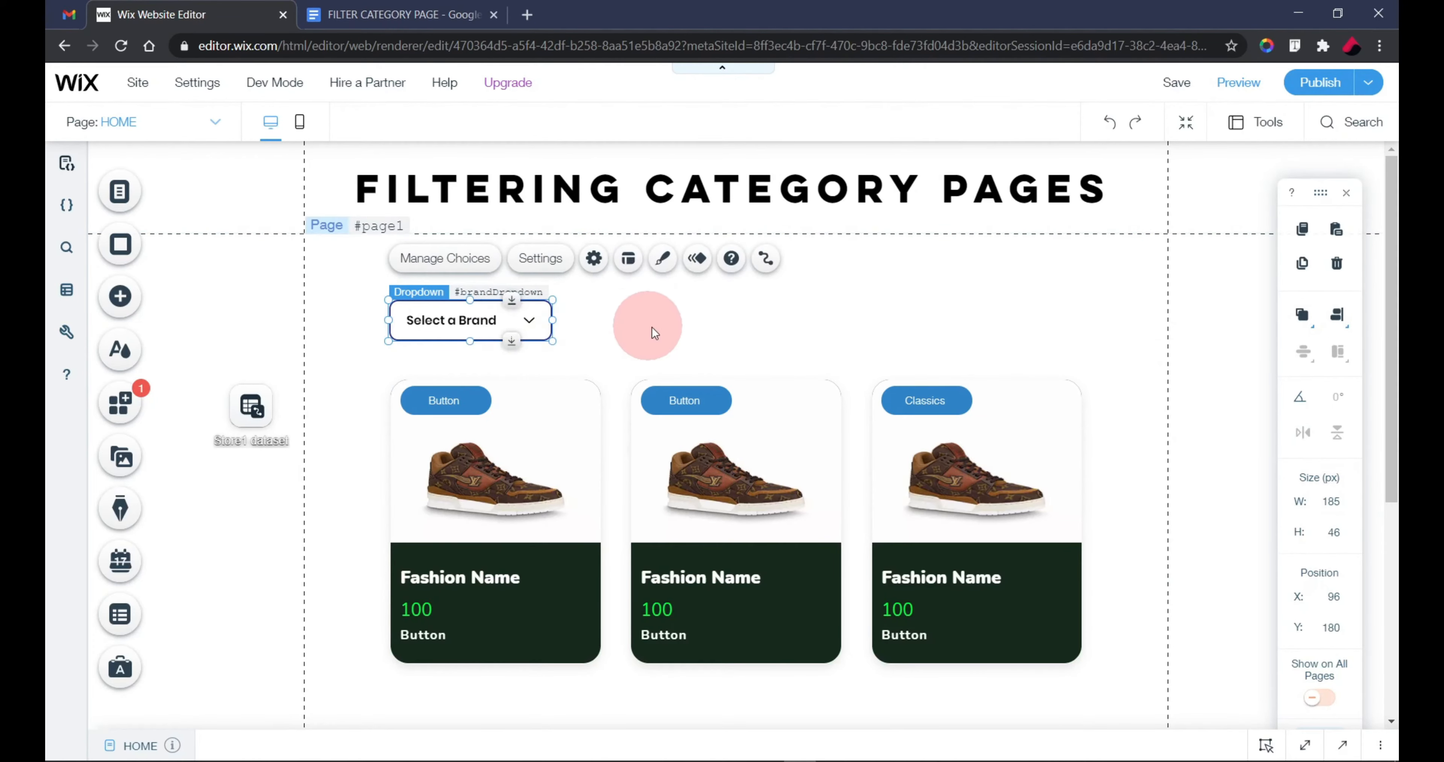
key("ctrl+d")
left_click_drag(491, 336, 619, 339)
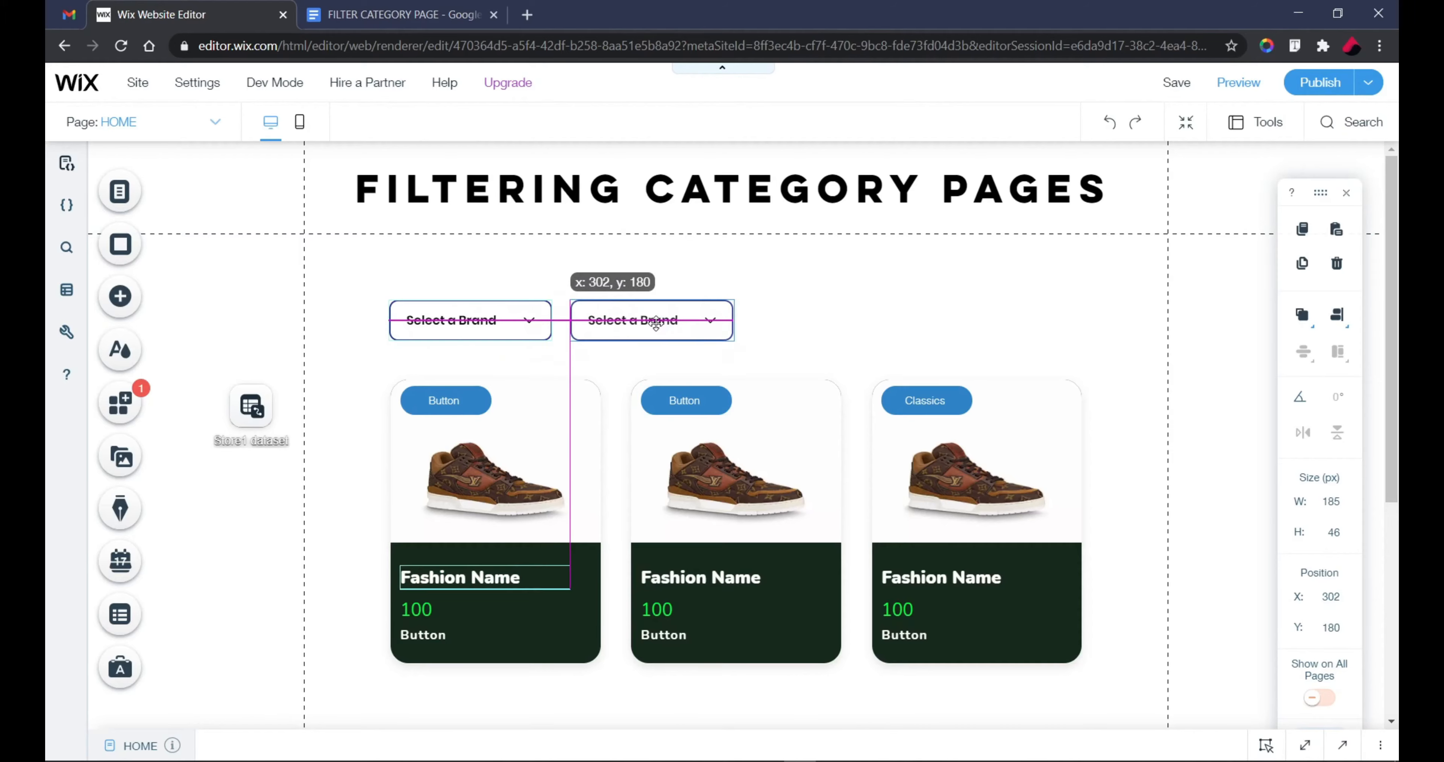
left_click_drag(656, 324, 658, 329)
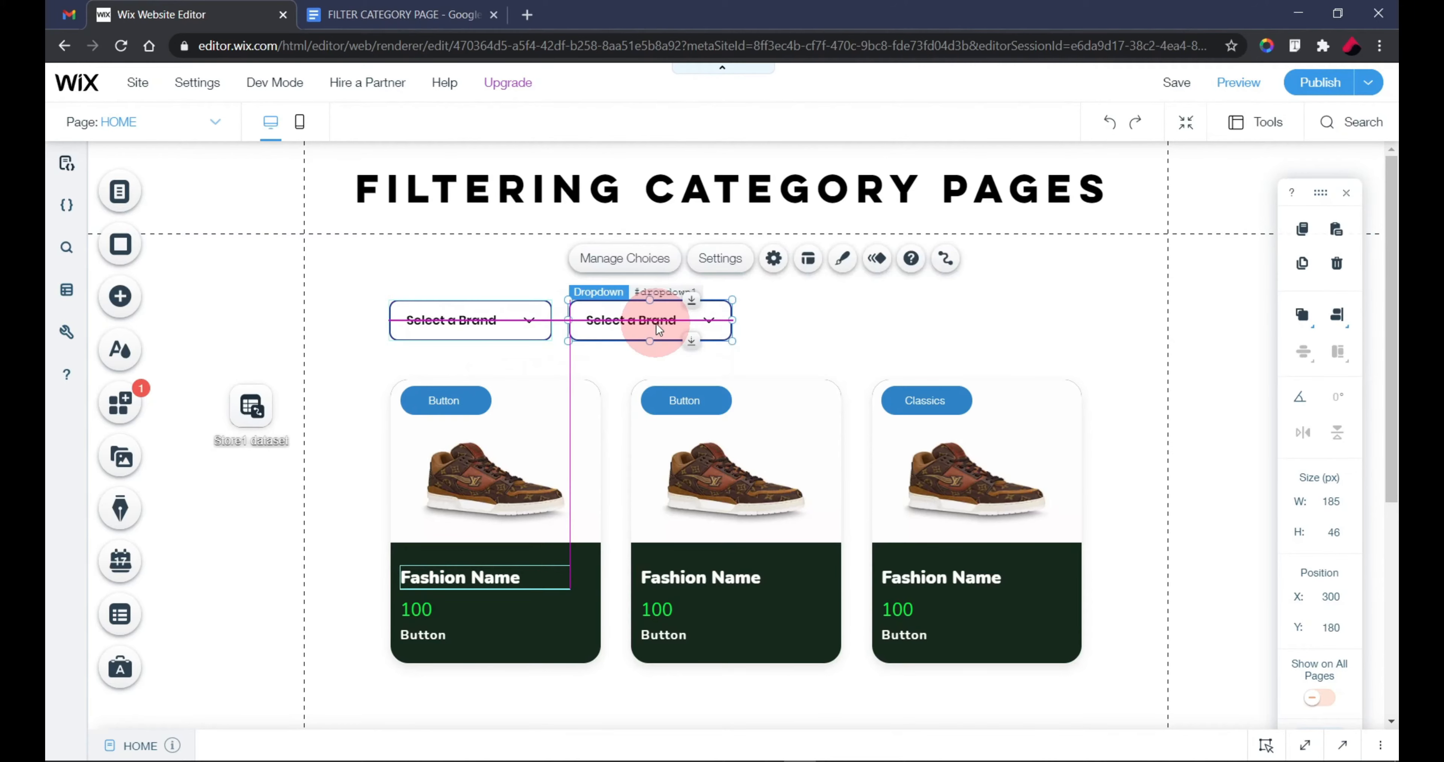
Set the copied dropdown's placeholder text to "Select a Category" and widen the element to about 214 px
left_click(719, 263)
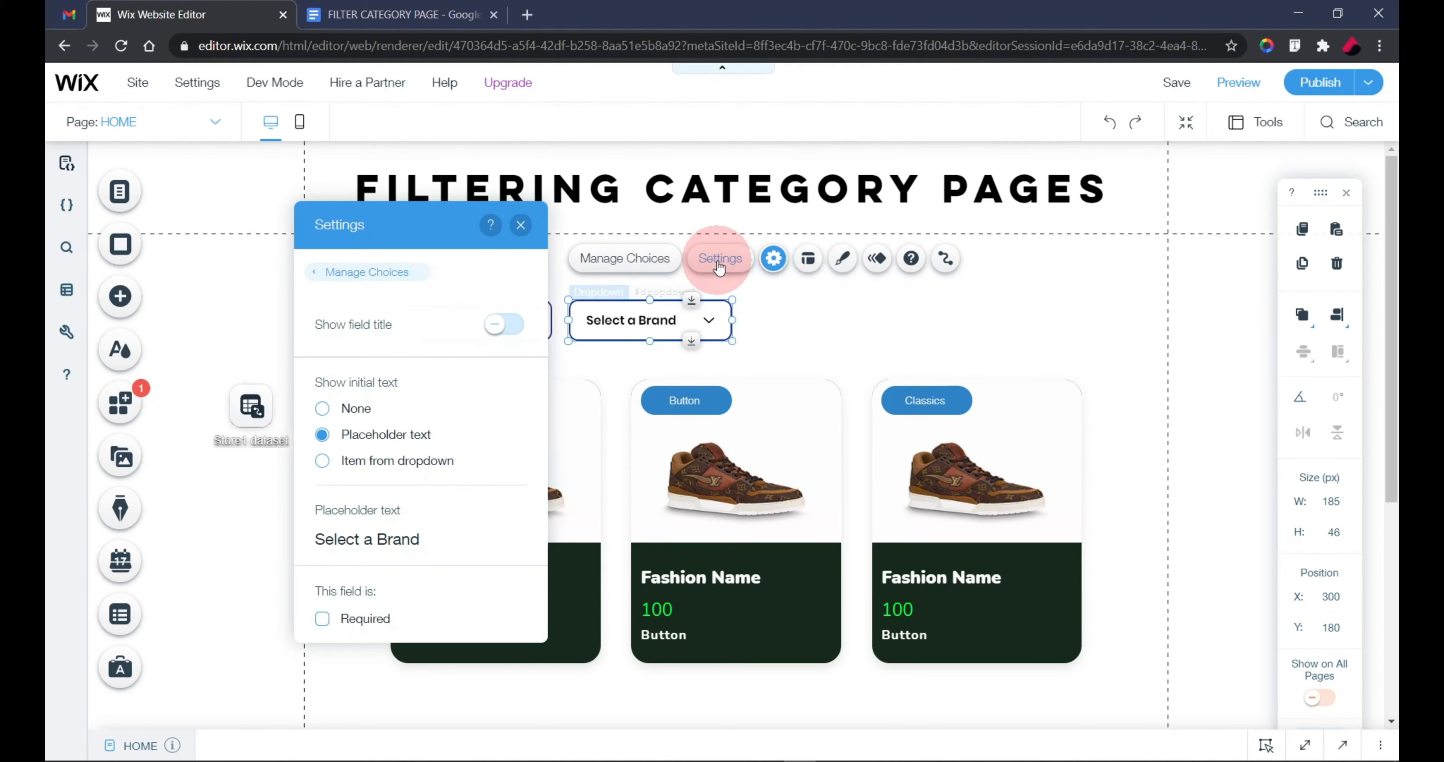
left_click(392, 538)
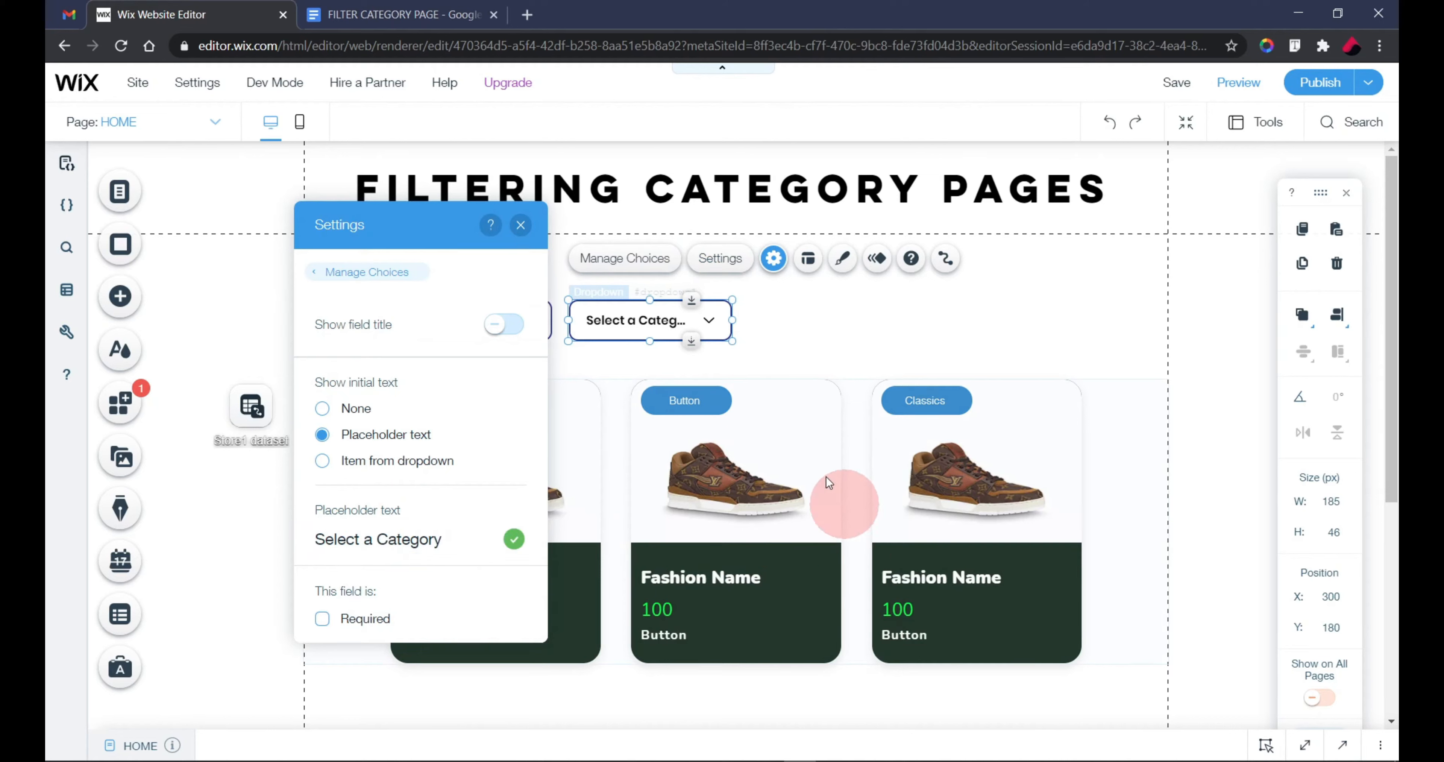
left_click(521, 225)
left_click(722, 316)
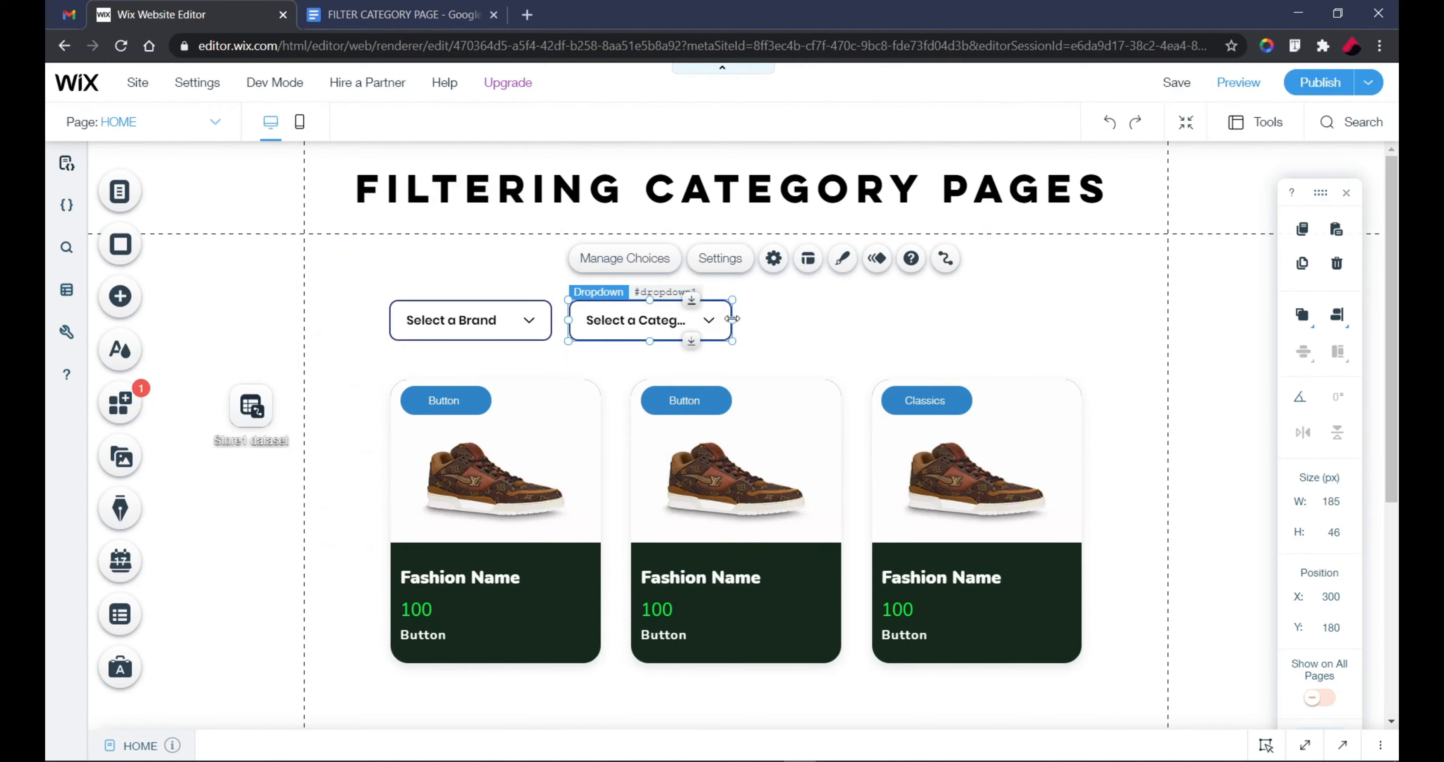
mouse_move(733, 319)
left_mouse_down()
mouse_move(788, 318)
mouse_move(760, 317)
left_mouse_up()
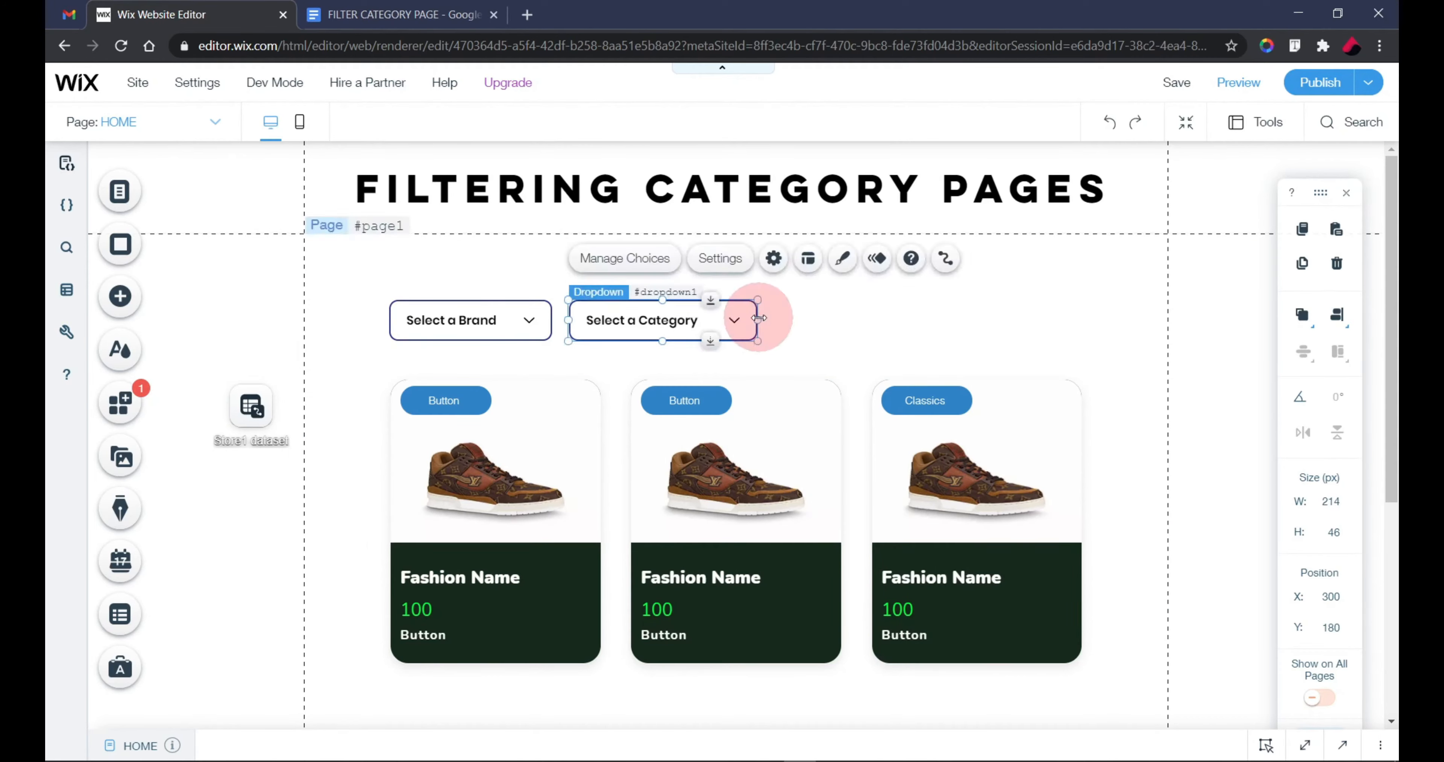
Review the values in the Category field of the dataset's Store1 collection, then return to the page
left_click(252, 406)
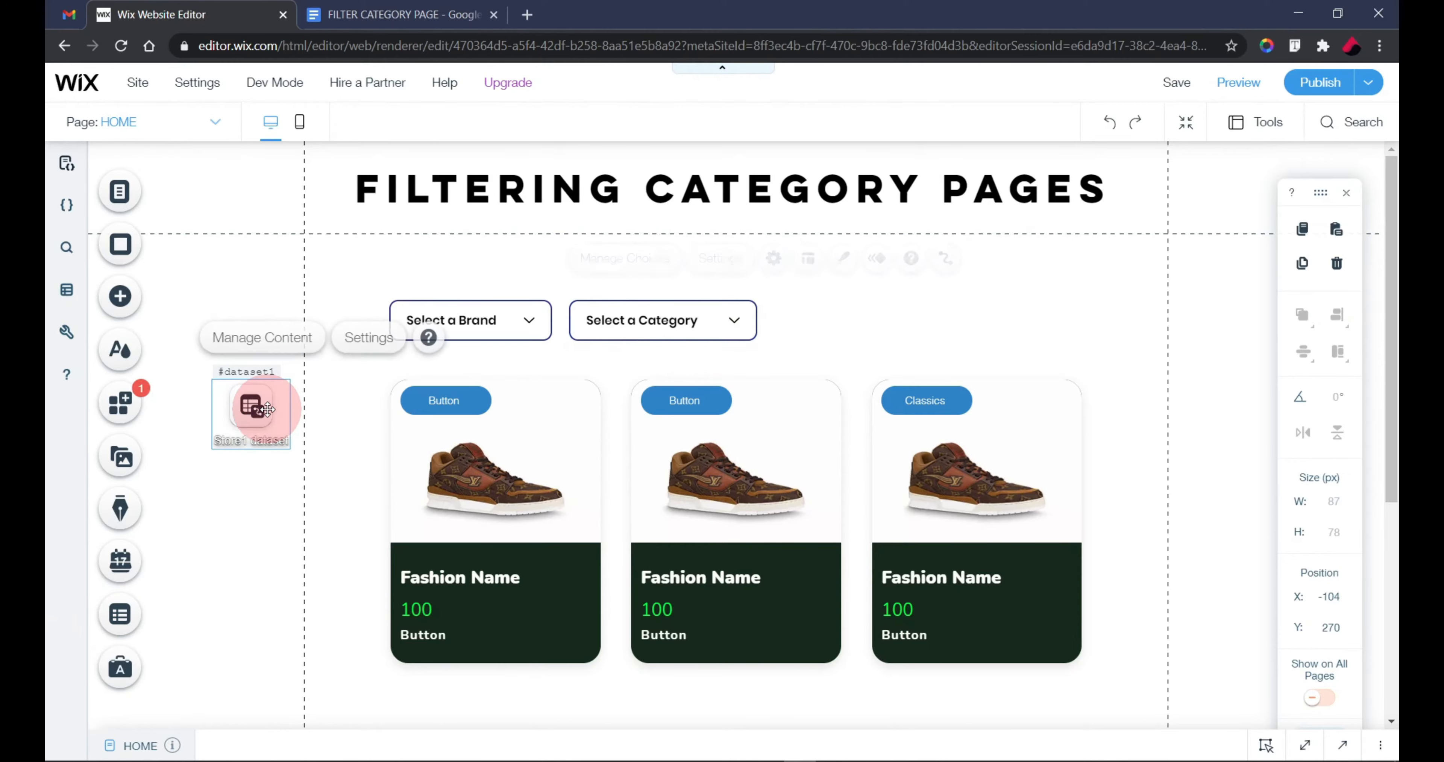
left_click(283, 335)
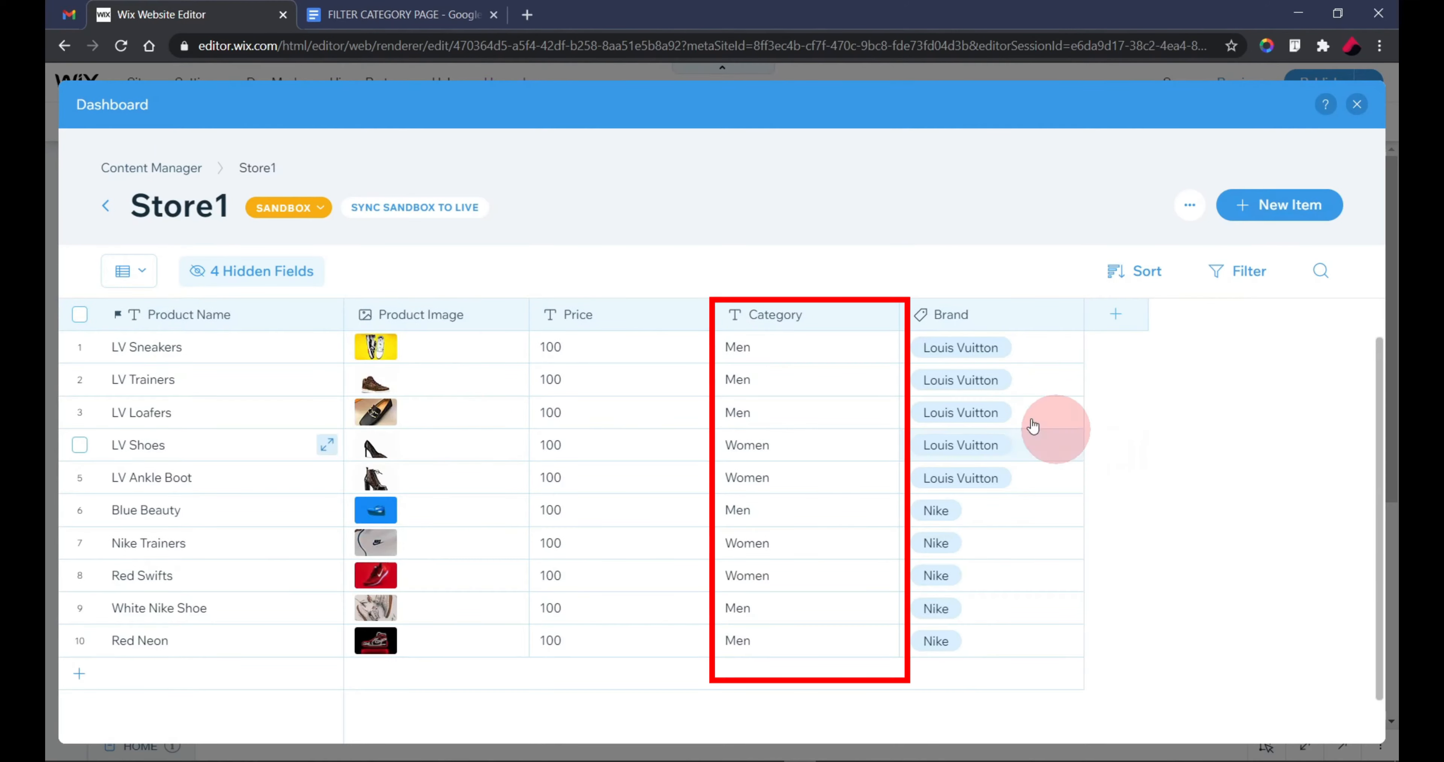
left_click(771, 348)
left_click(768, 444)
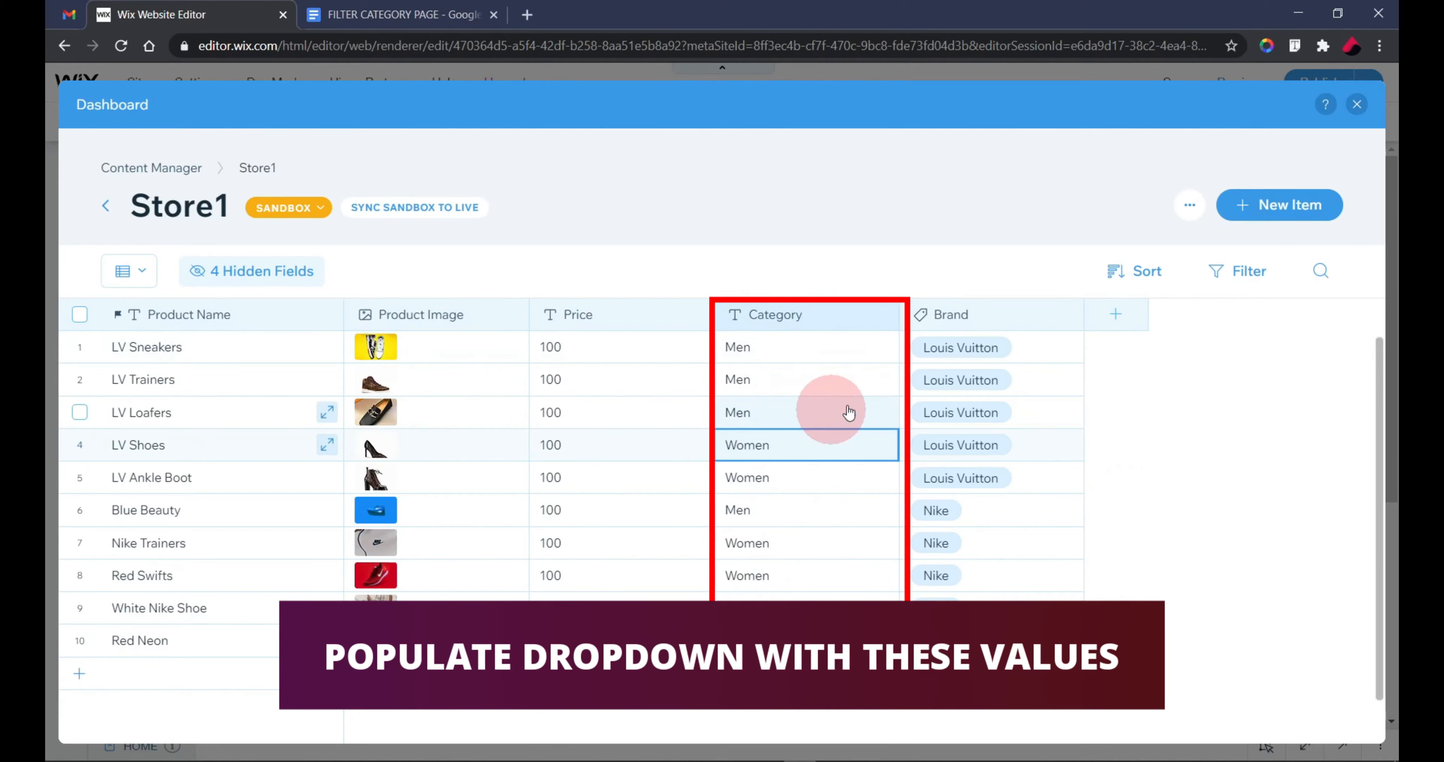
left_click(1366, 101)
Change the category dropdown's Nike choice so that both its label and value are Men
left_click(669, 321)
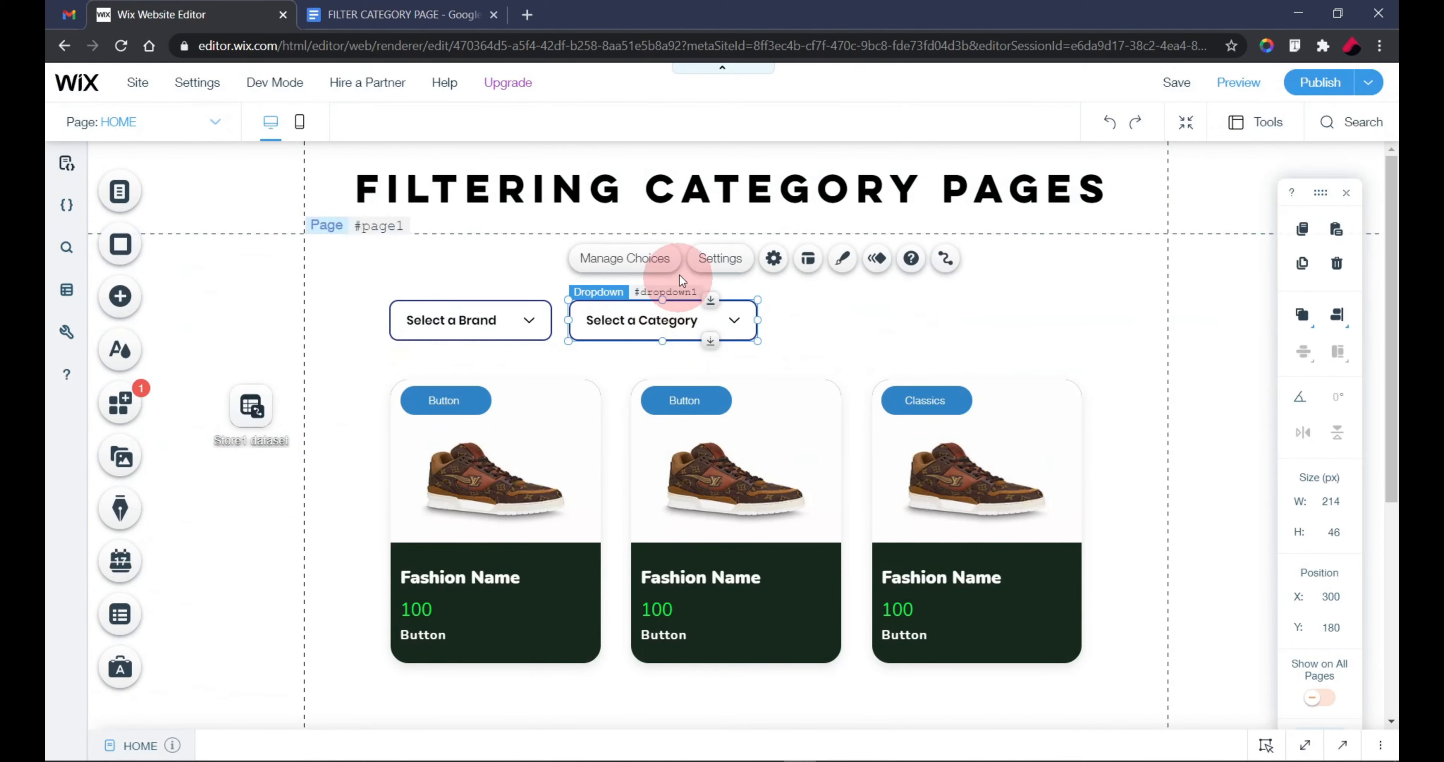
left_click(652, 258)
left_click(529, 279)
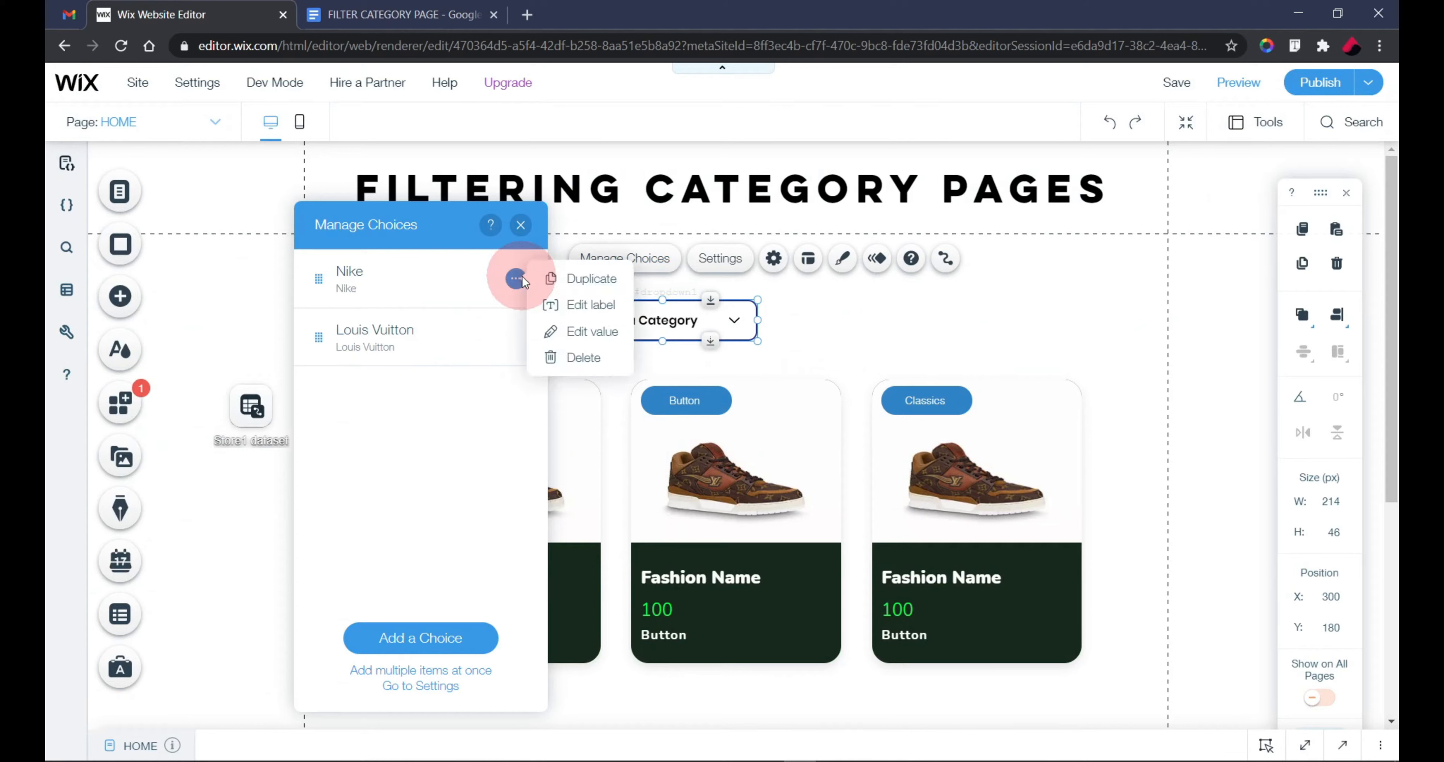
left_click(543, 303)
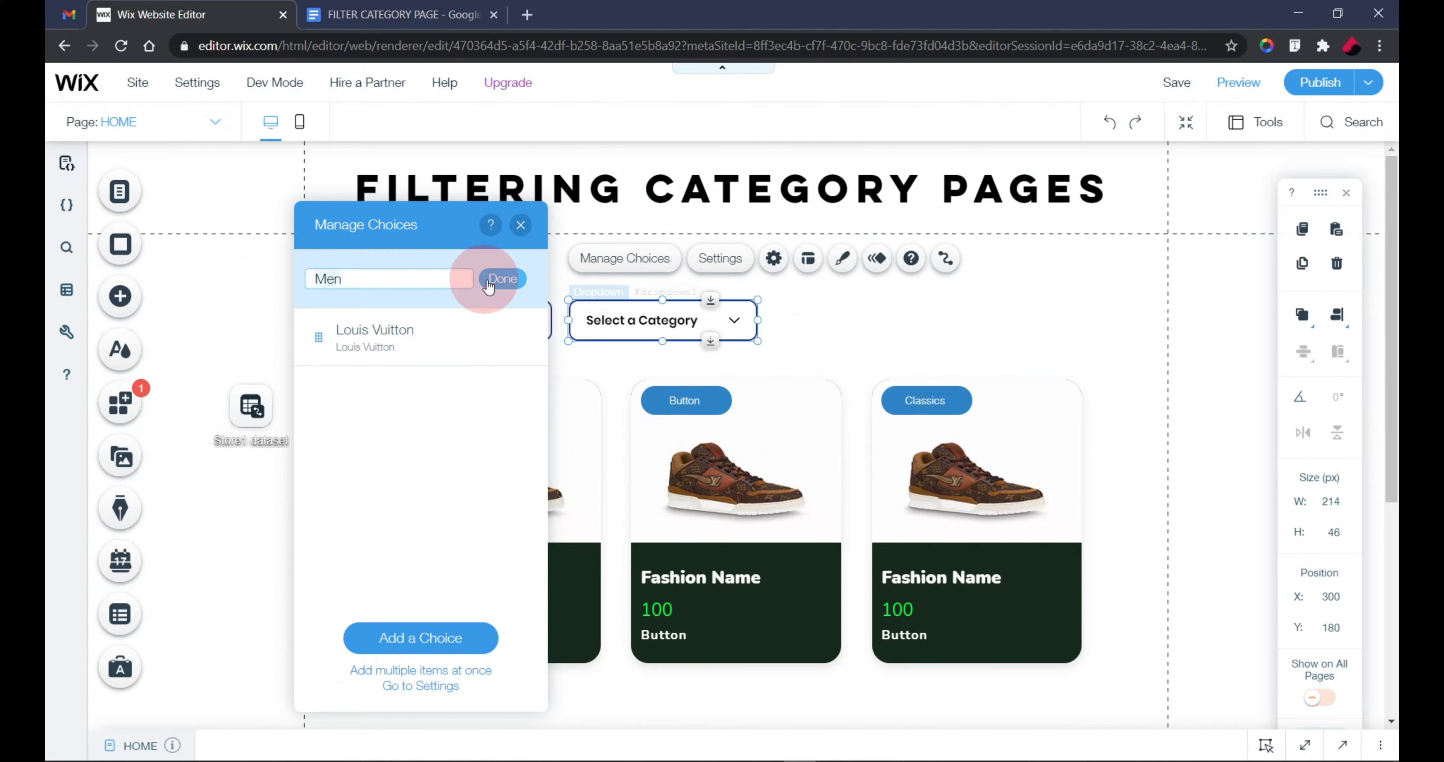
left_click(502, 278)
left_click(529, 279)
left_click(578, 328)
key("ctrl+a")
type("Men")
left_click(524, 288)
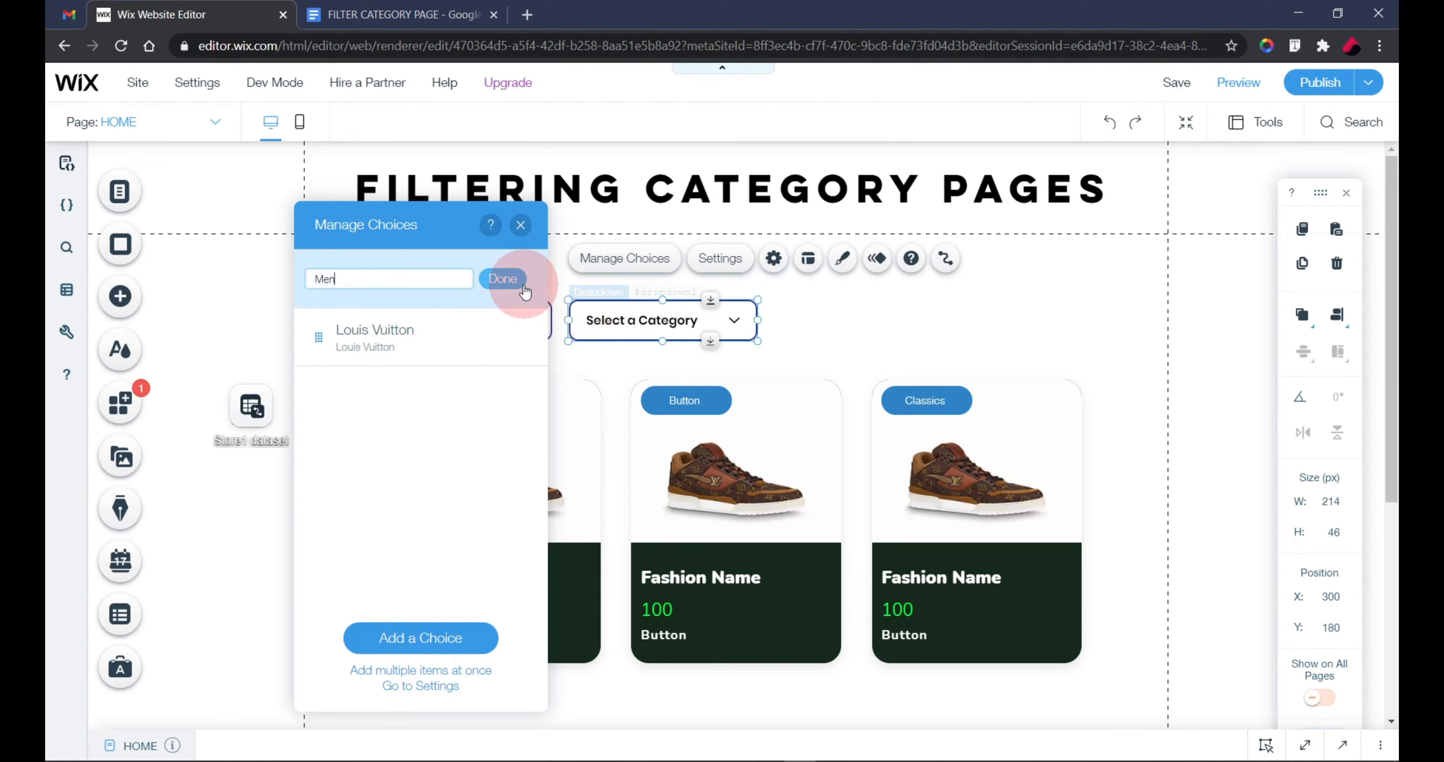
Change the category dropdown's Louis Vuitton choice to label and value Women, and close the choices
left_click(517, 330)
left_click(564, 357)
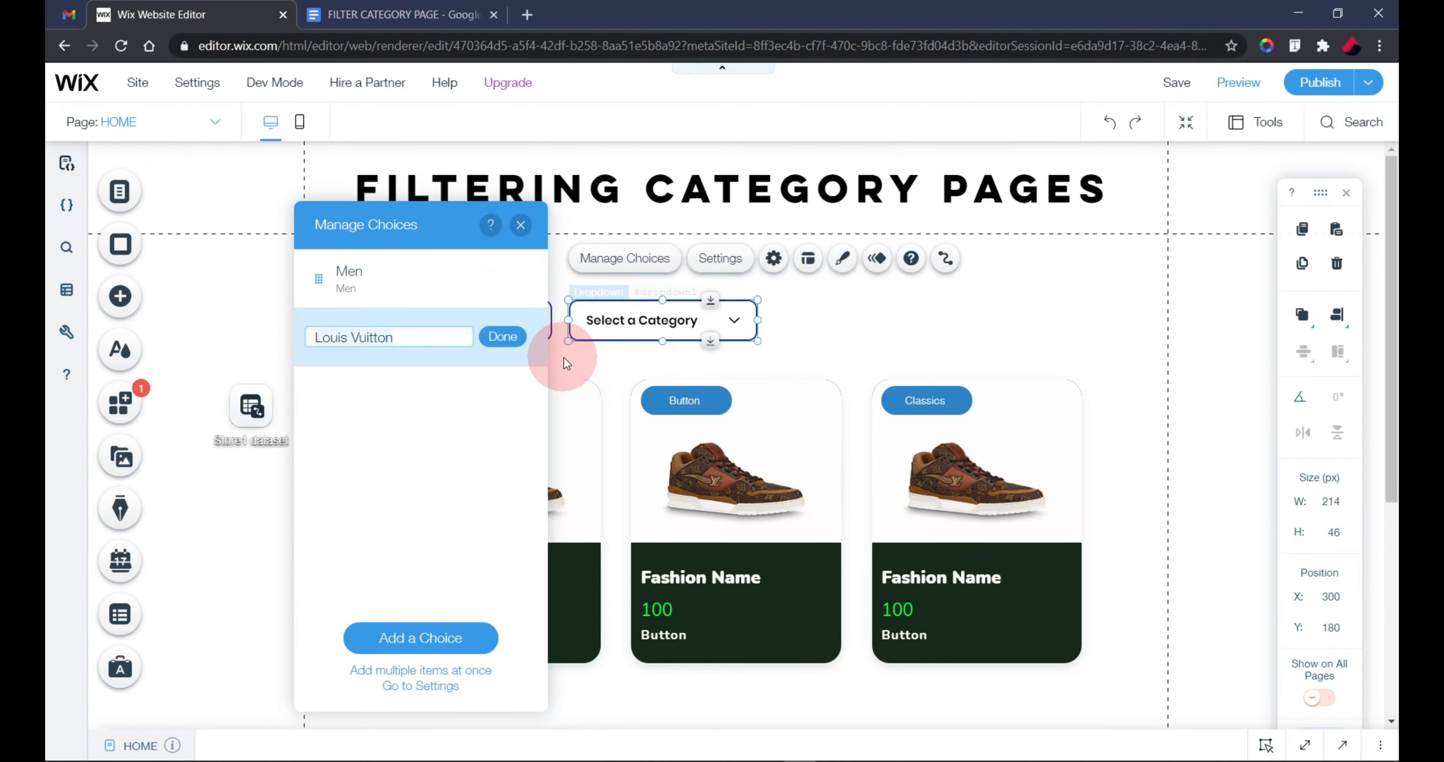
key("ctrl+a")
type("Wom")
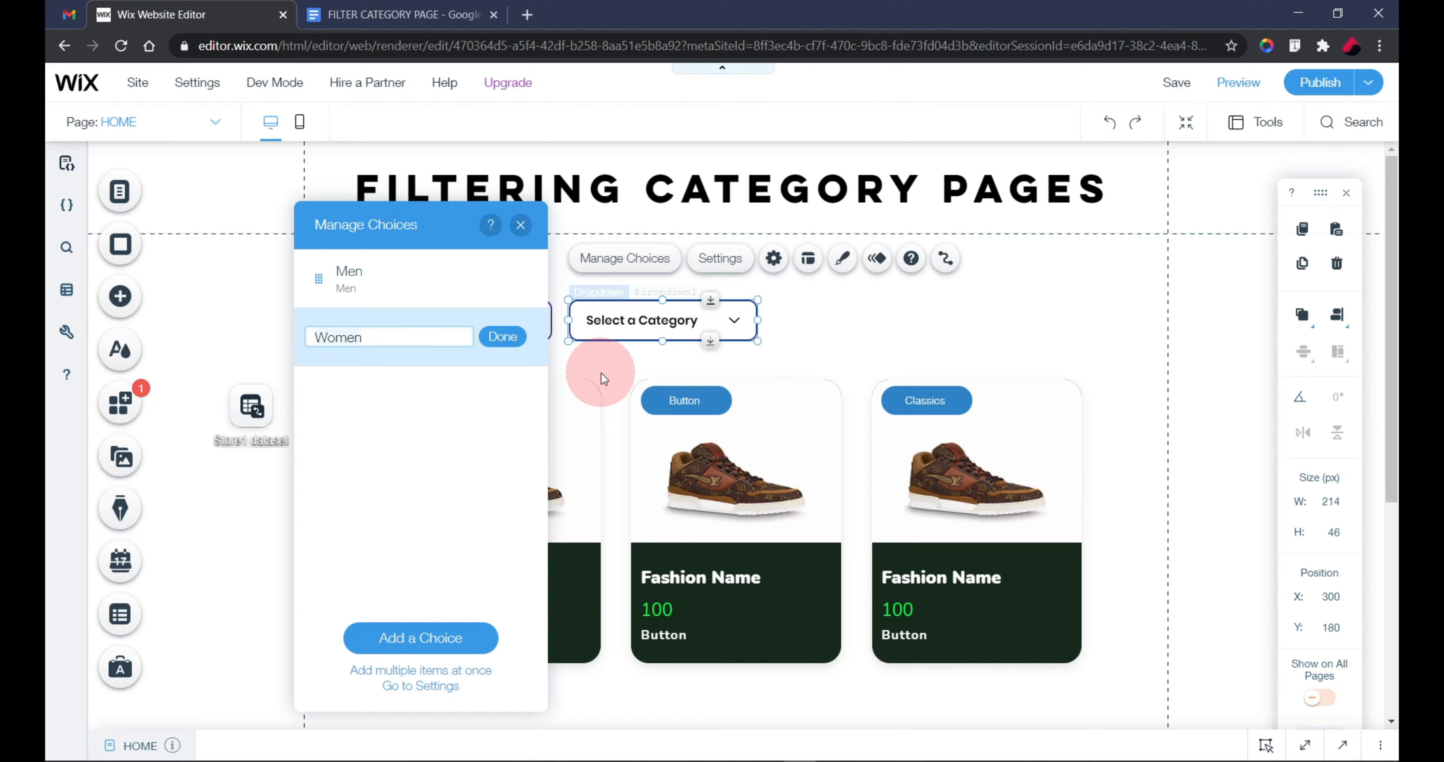
type("en")
left_click(503, 336)
left_click(514, 337)
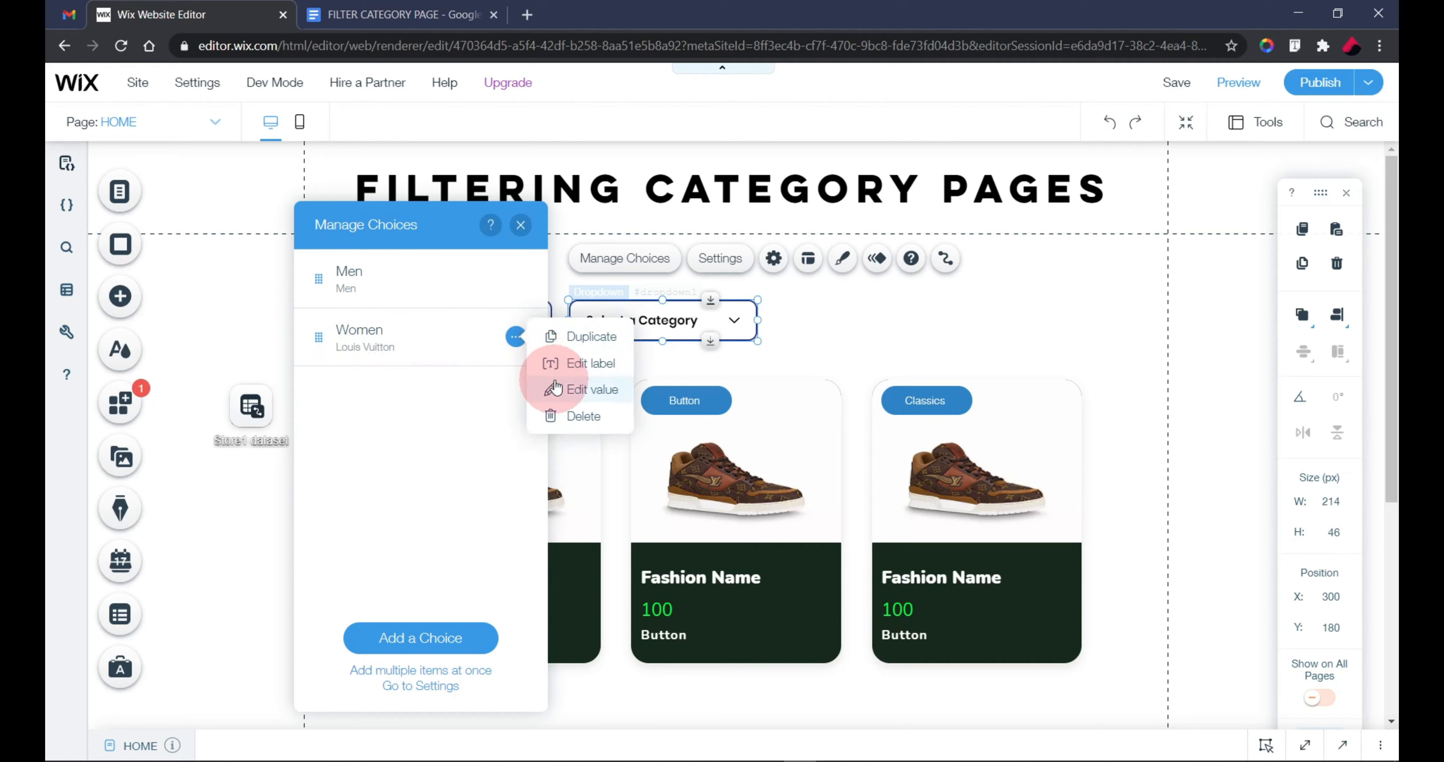
left_click(555, 388)
left_click(502, 336)
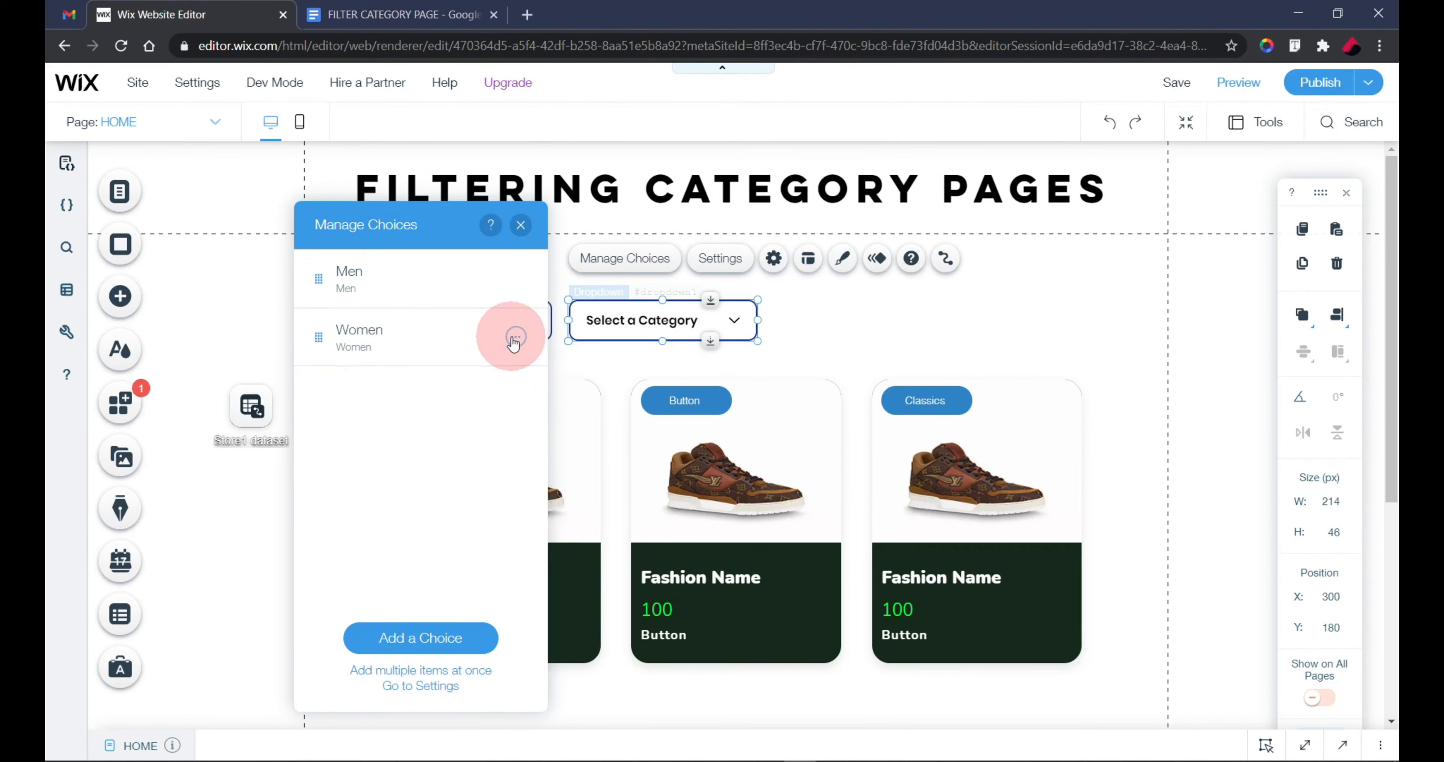
left_click(520, 225)
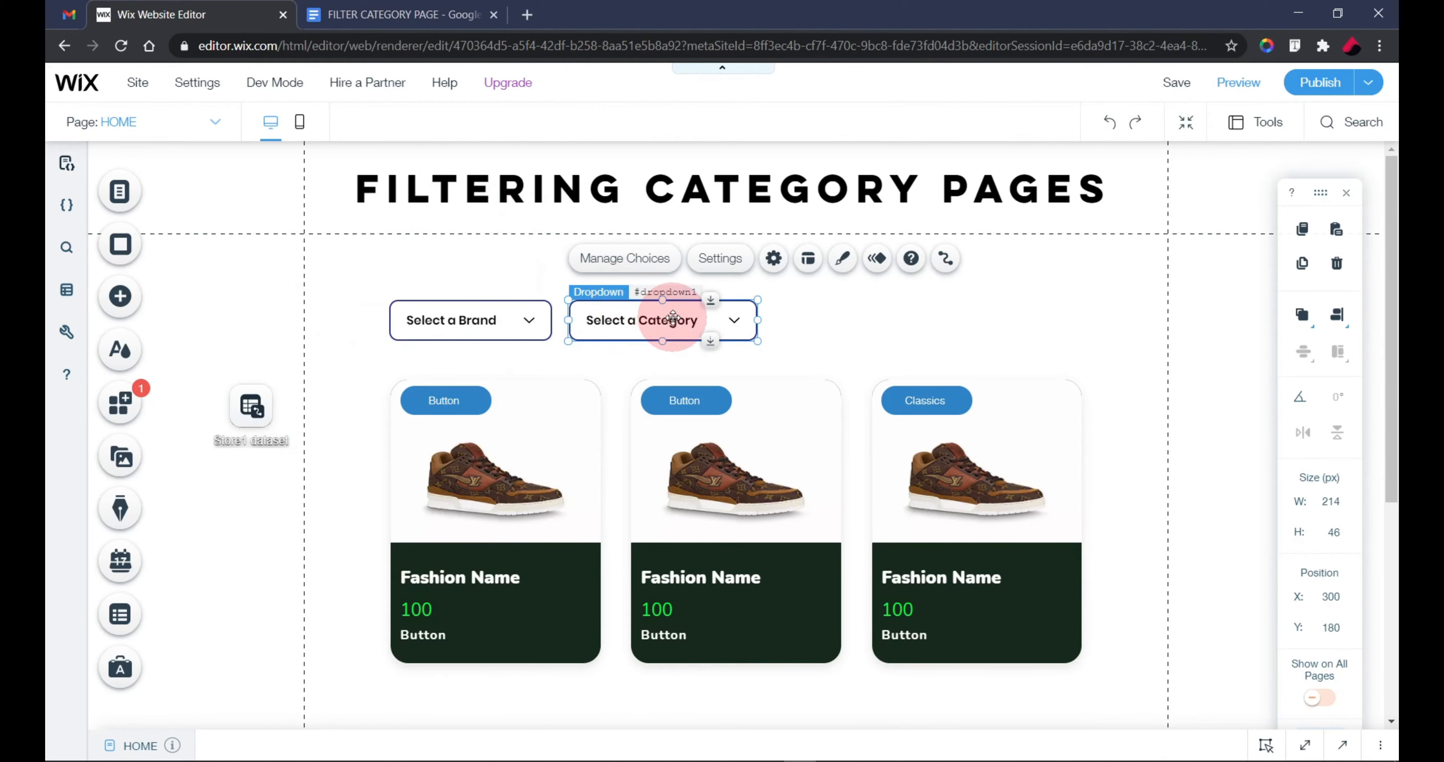
Make the category dropdown show an item from its list as initial text, choosing Women
left_click(723, 262)
left_click(370, 461)
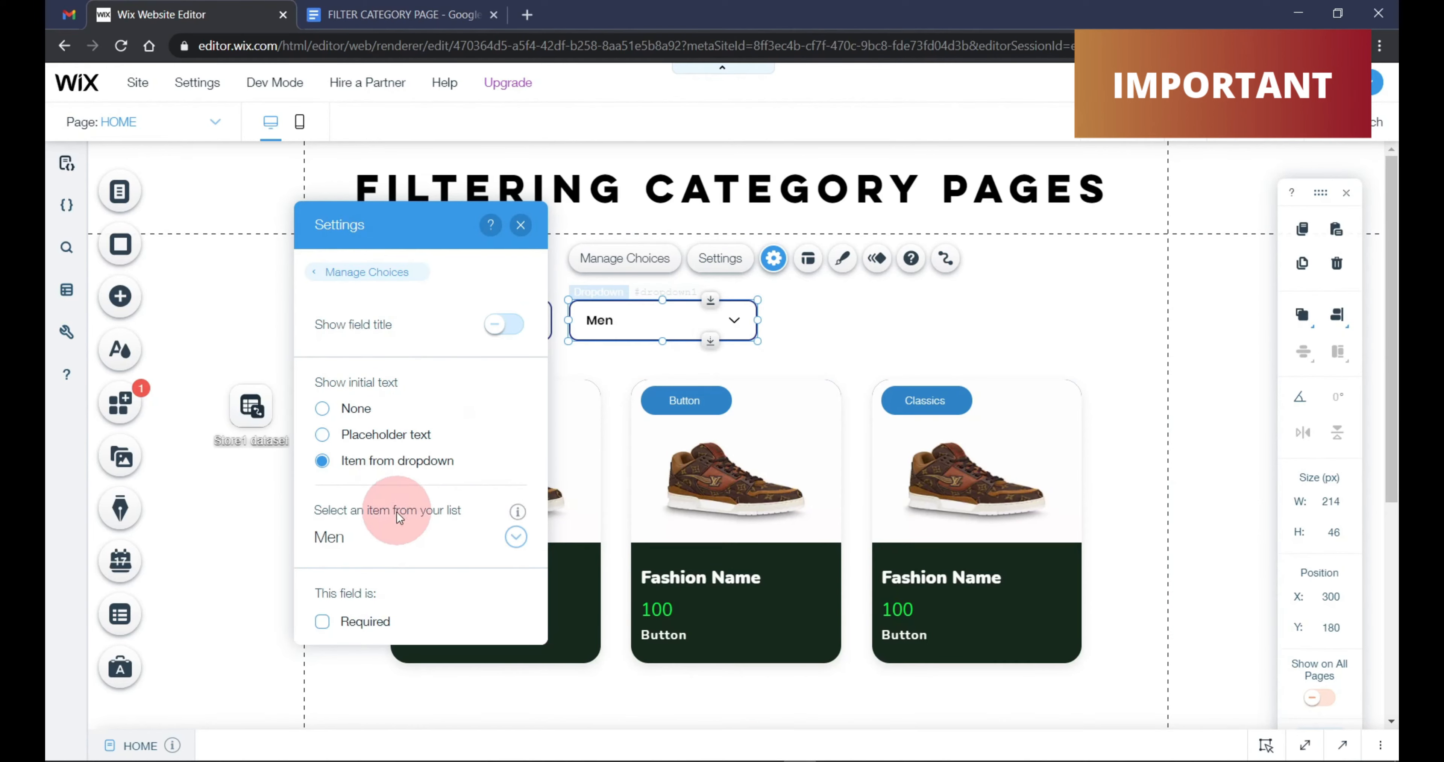
left_click(371, 537)
left_click(365, 567)
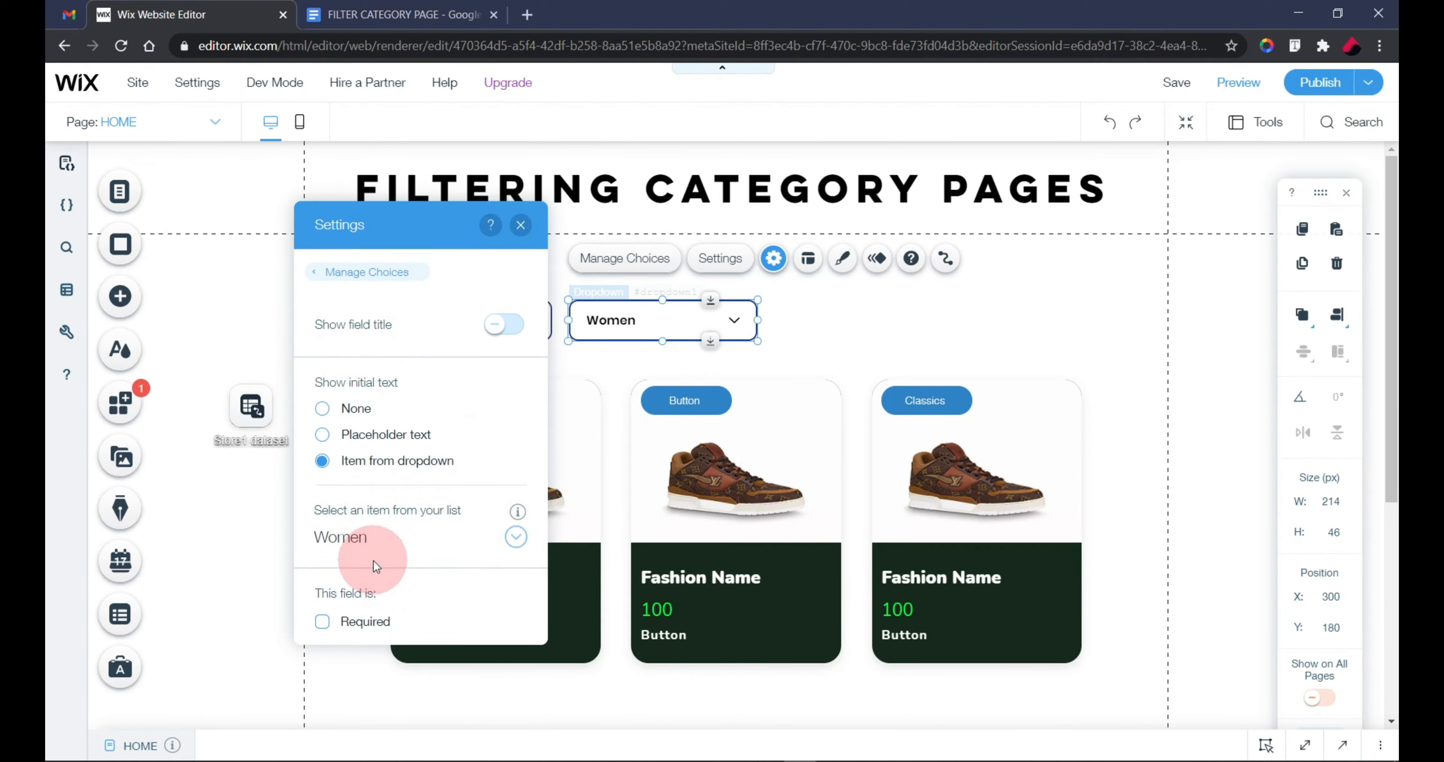
left_click(521, 226)
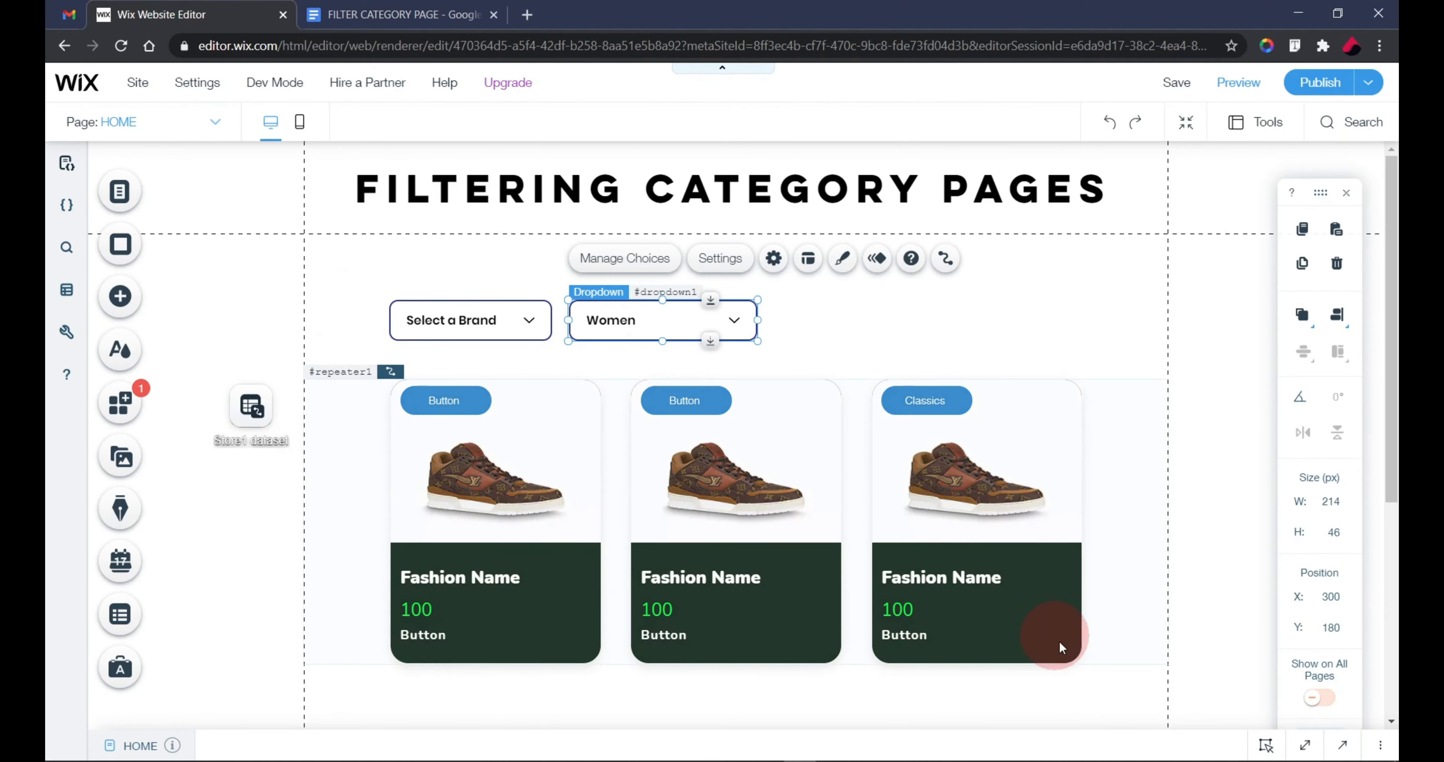
Set the category dropdown to Hidden by default and collapse the code panel
left_click(1125, 748)
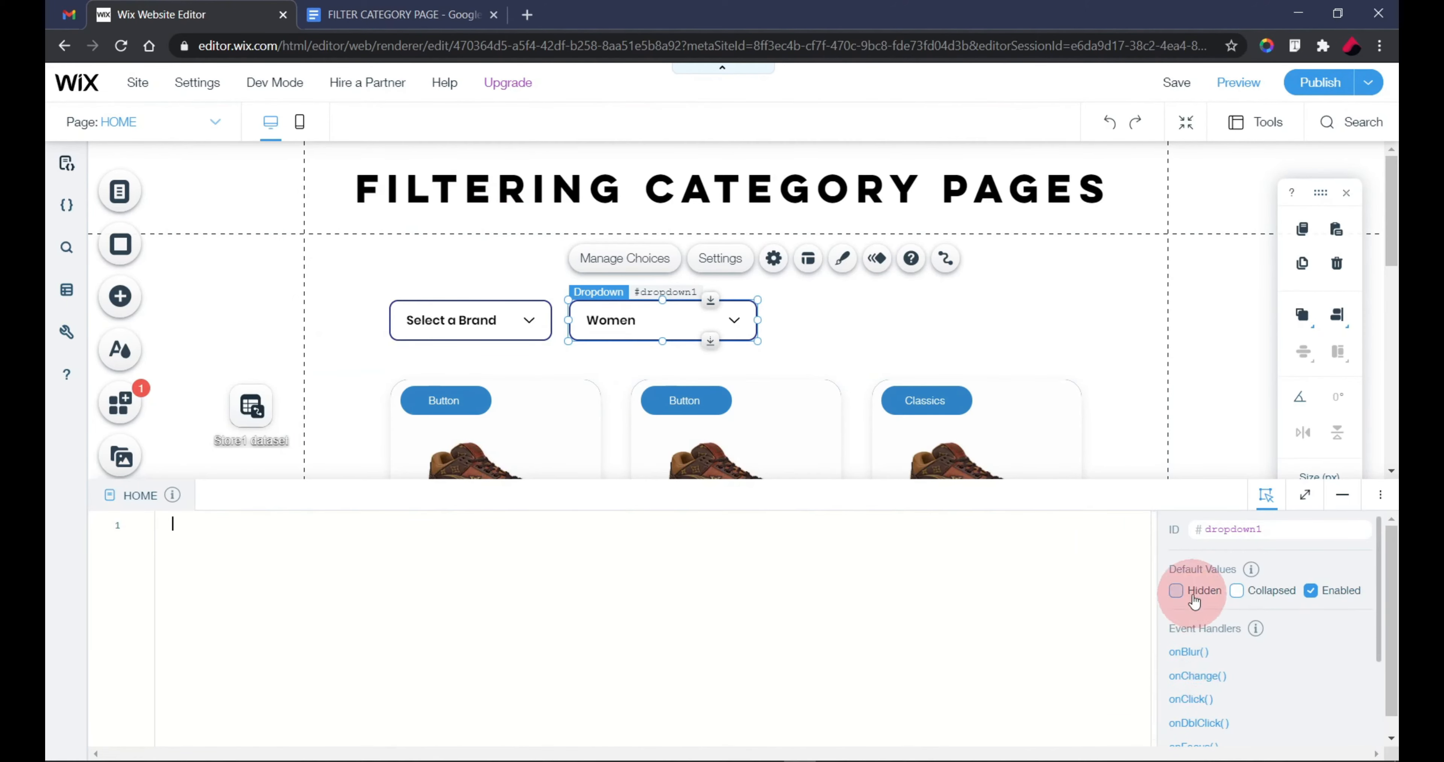
left_click(1177, 590)
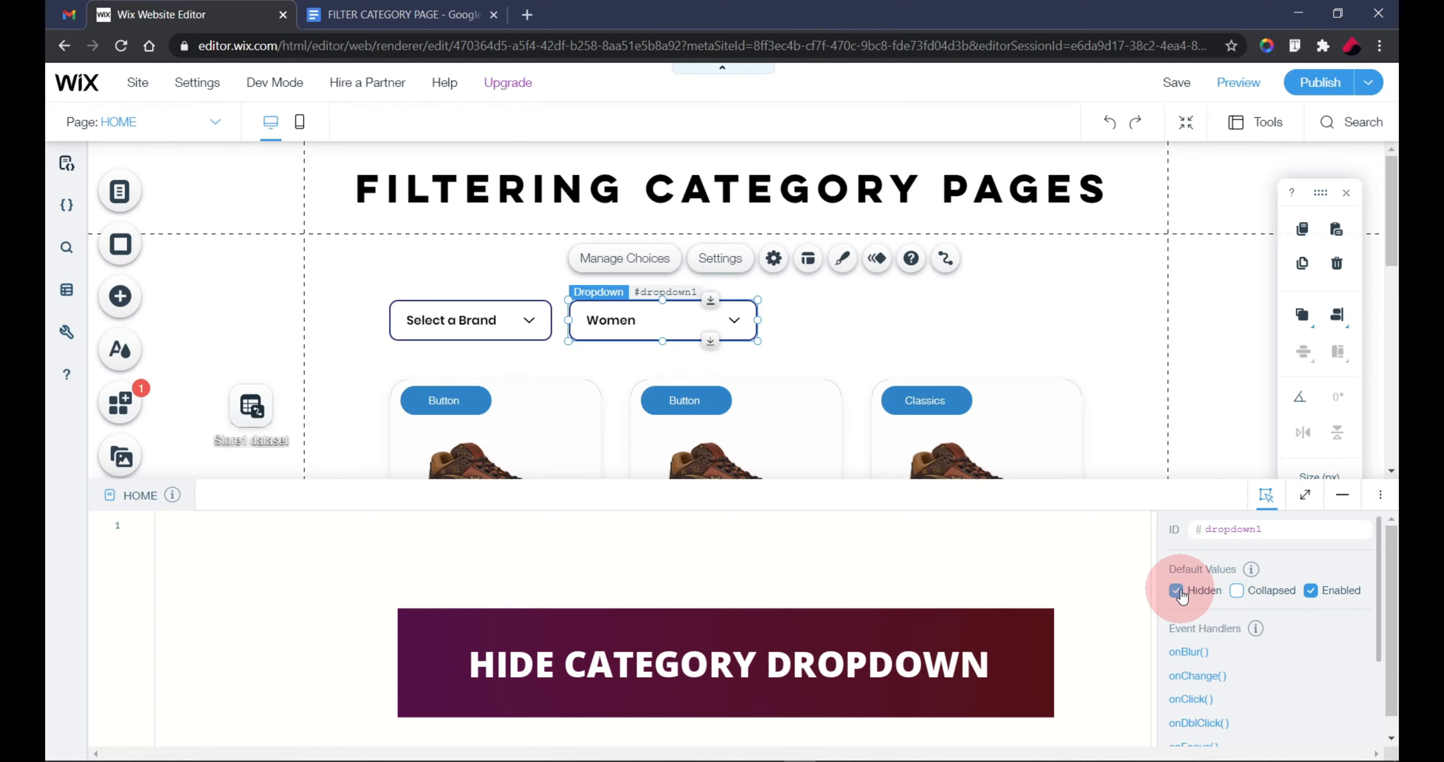
left_click(1334, 495)
left_click(1186, 386)
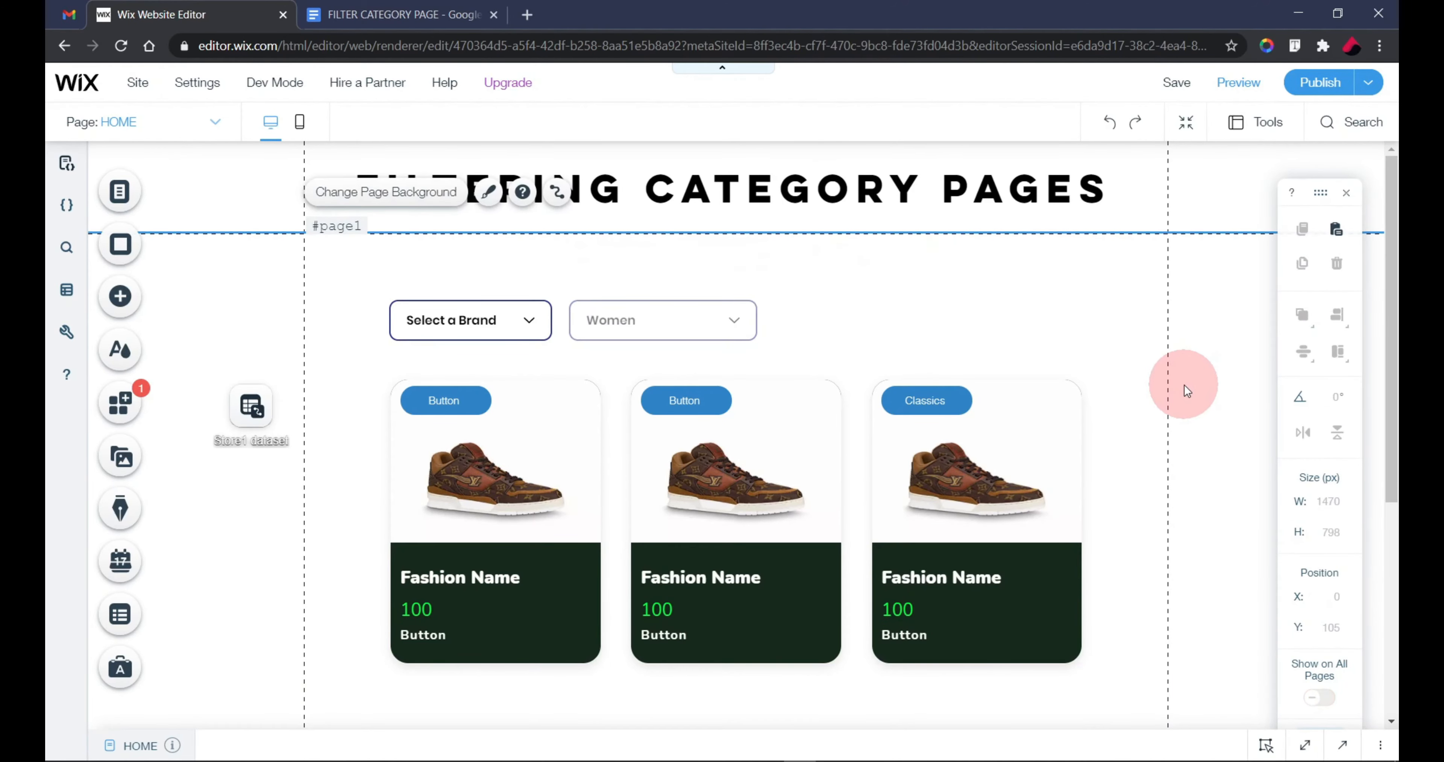
Change the category dropdown's element ID to categoryDropdown
left_click(733, 325)
left_click(1265, 744)
left_click(1210, 529)
type("categoryDropdown")
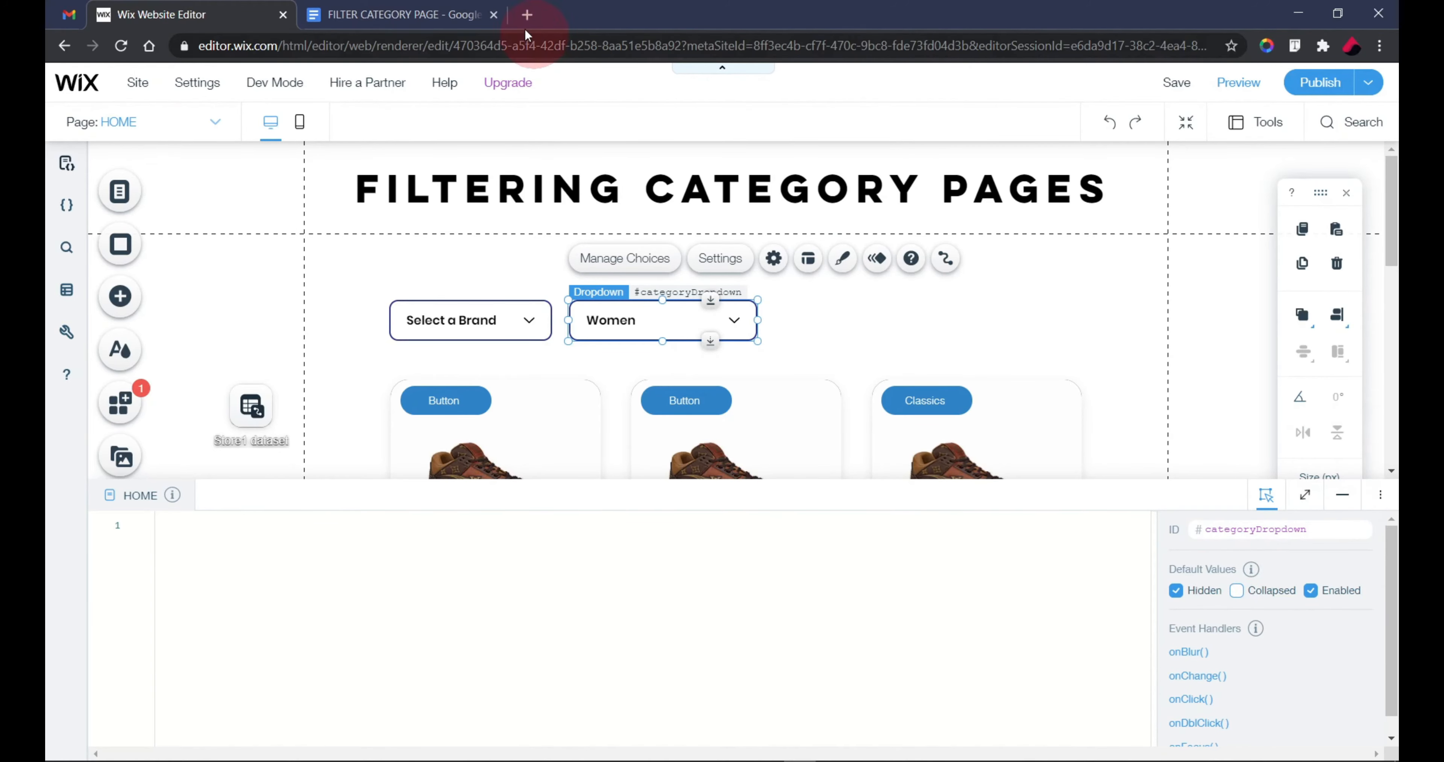
Copy the filter code from the FILTER CATEGORY PAGE Google Doc and paste it into the HOME page's enlarged code editor in Wix
left_click(440, 11)
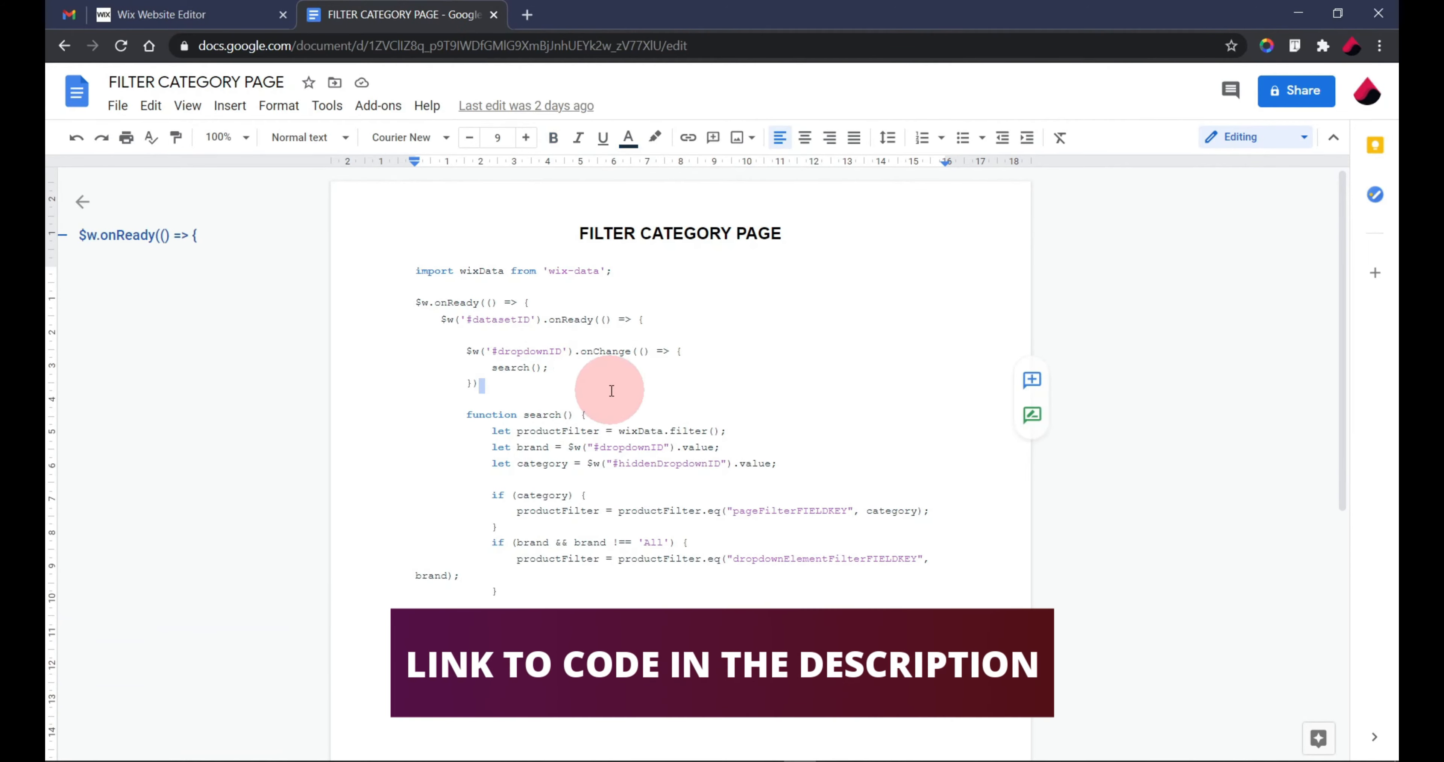
key("ctrl+a")
right_click(538, 275)
left_click(606, 311)
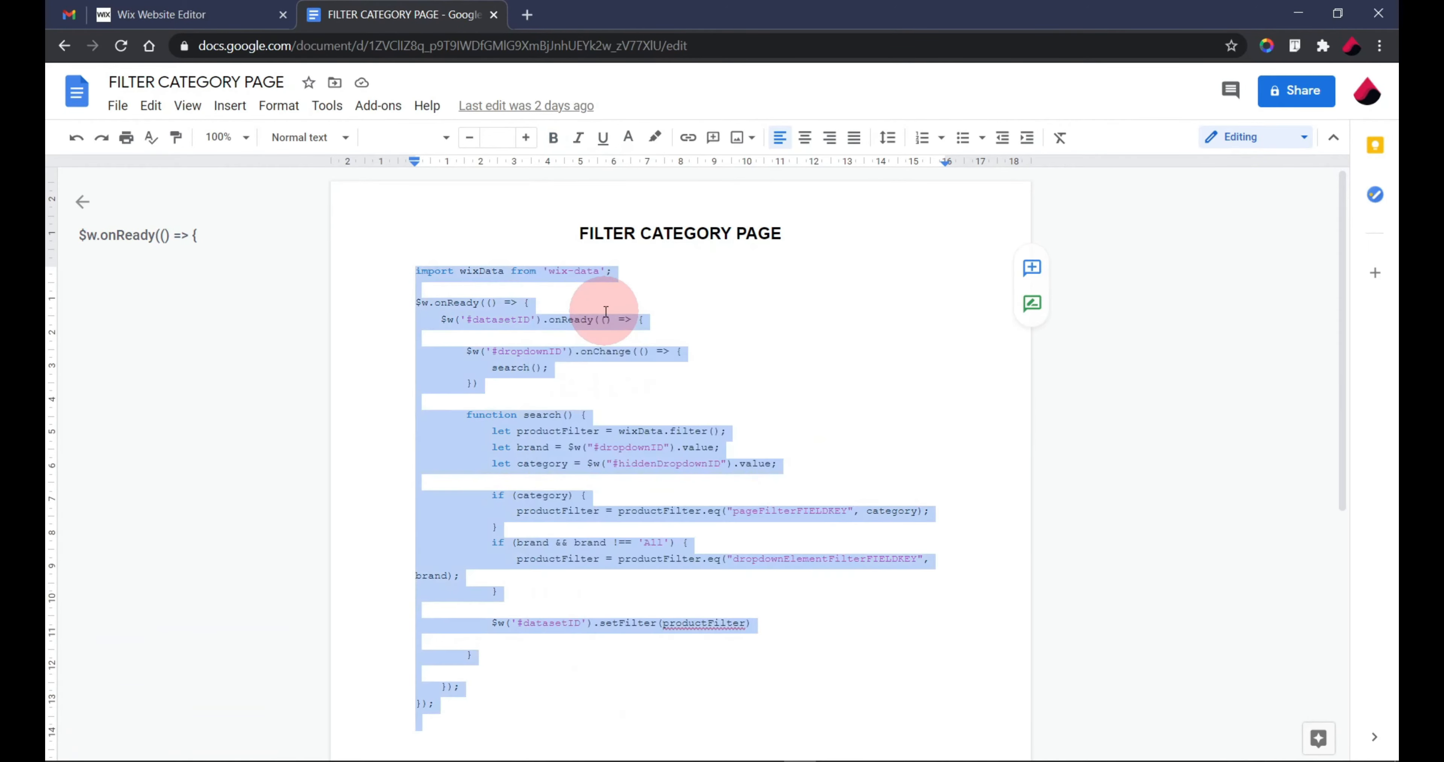
left_click(168, 14)
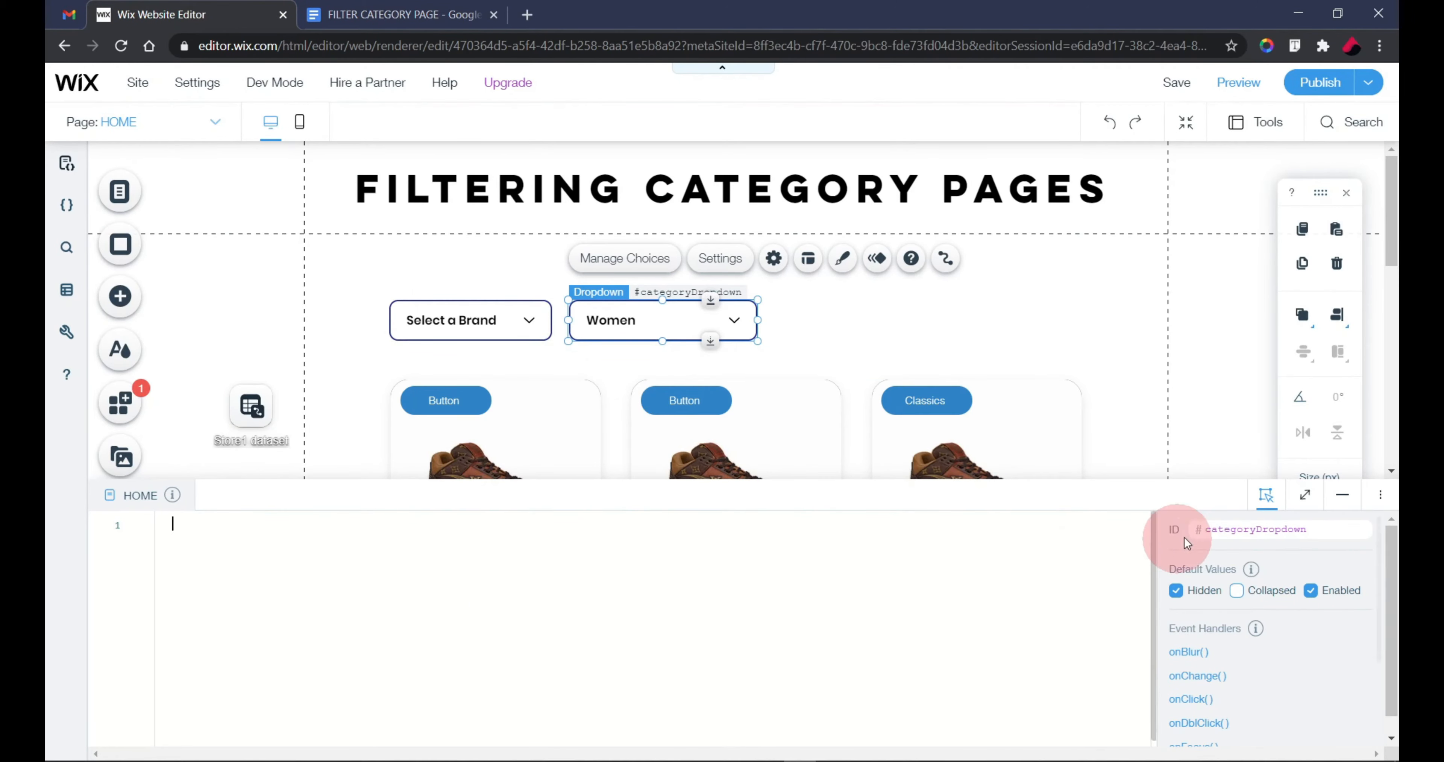
left_click(1304, 503)
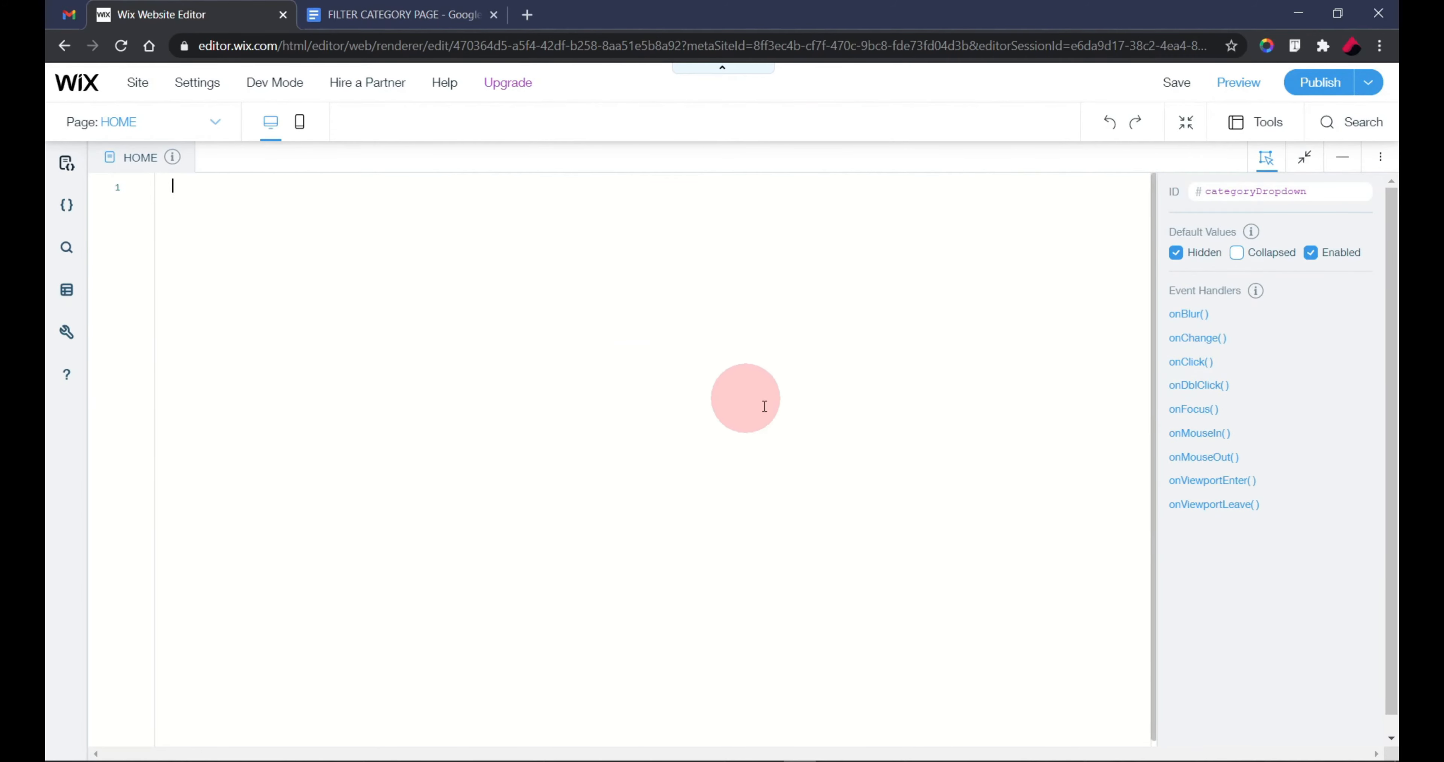
key("ctrl+v")
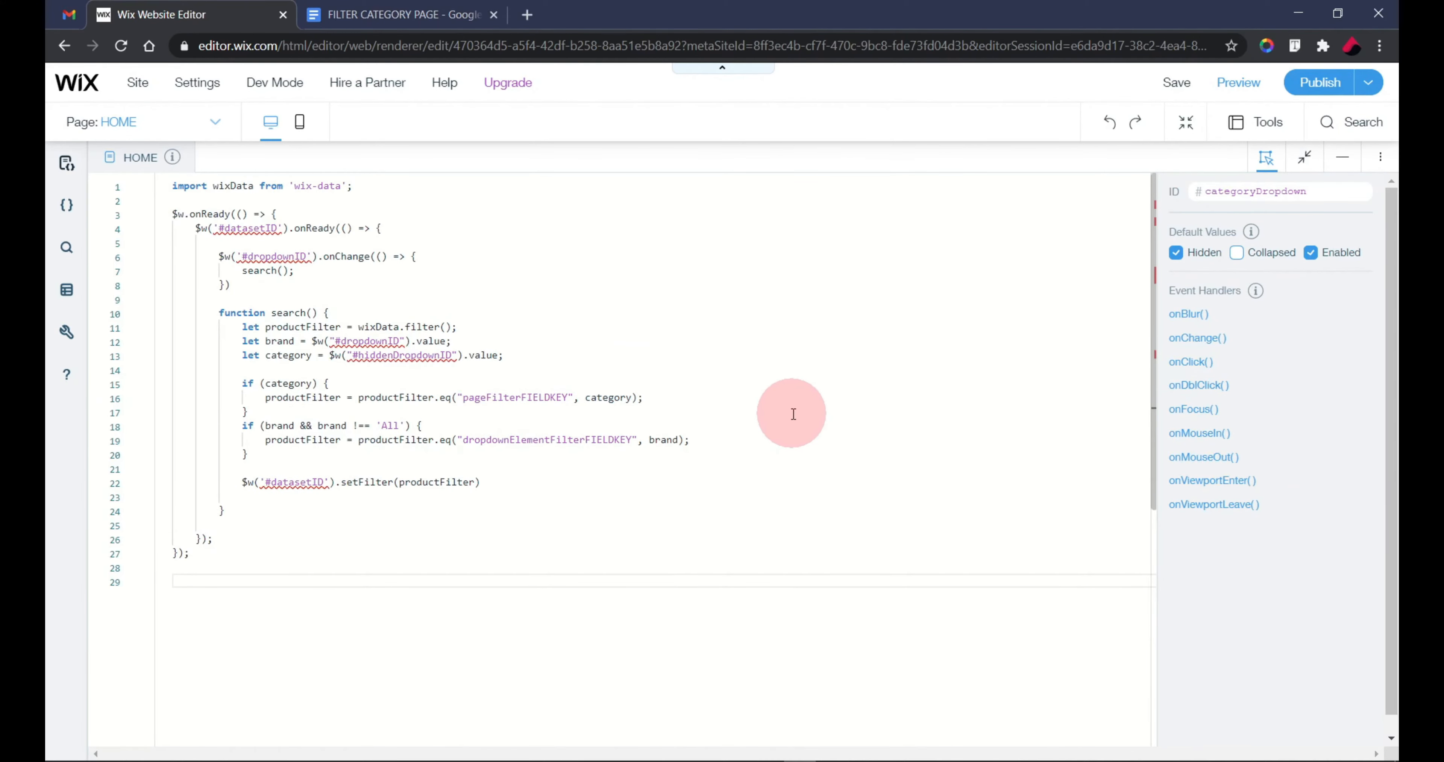
Replace the datasetID placeholder in the code's dataset onReady call with dataset1
double_click(277, 231)
type("dataset1")
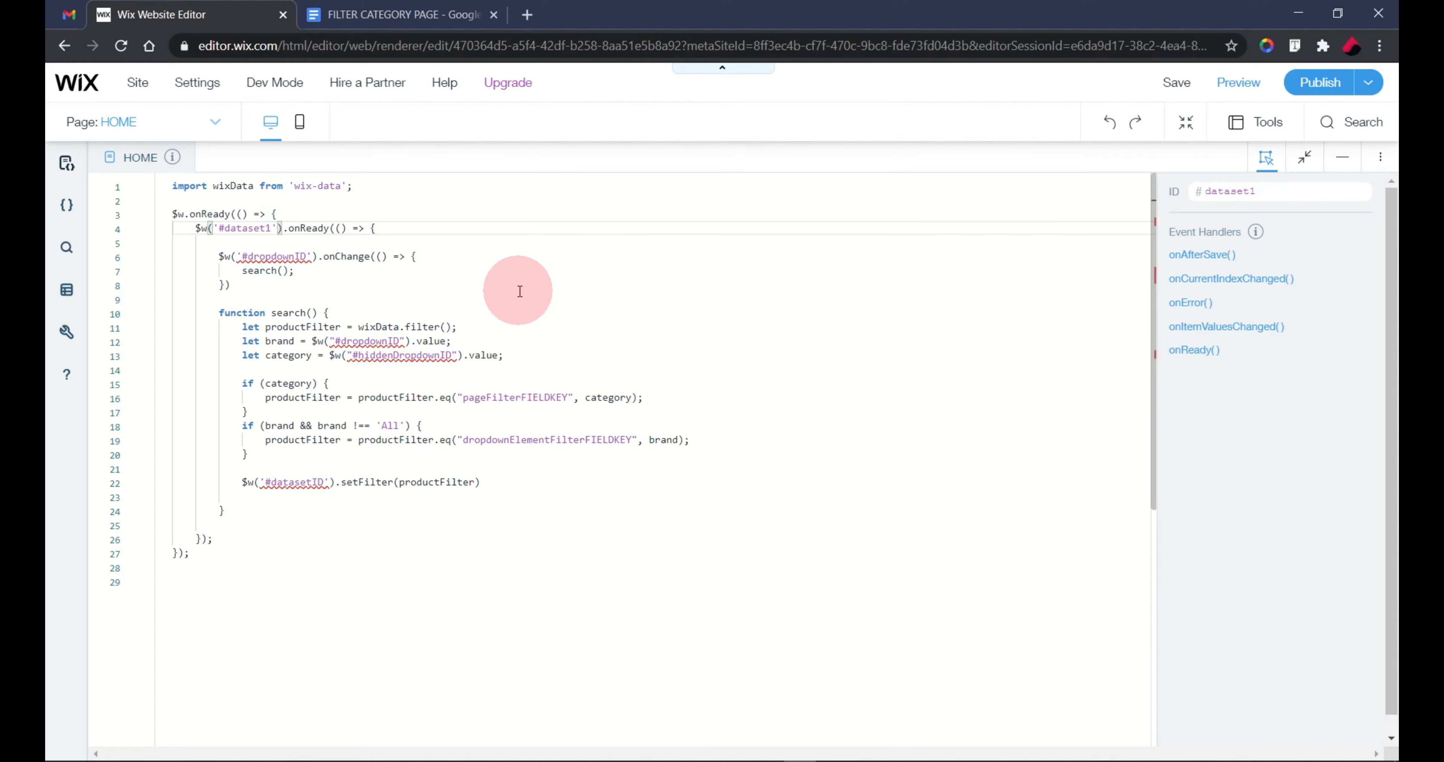
Replace the dropdownID placeholder in the code's onChange call with the brand dropdown's element ID, brandDropdown
left_click(309, 257)
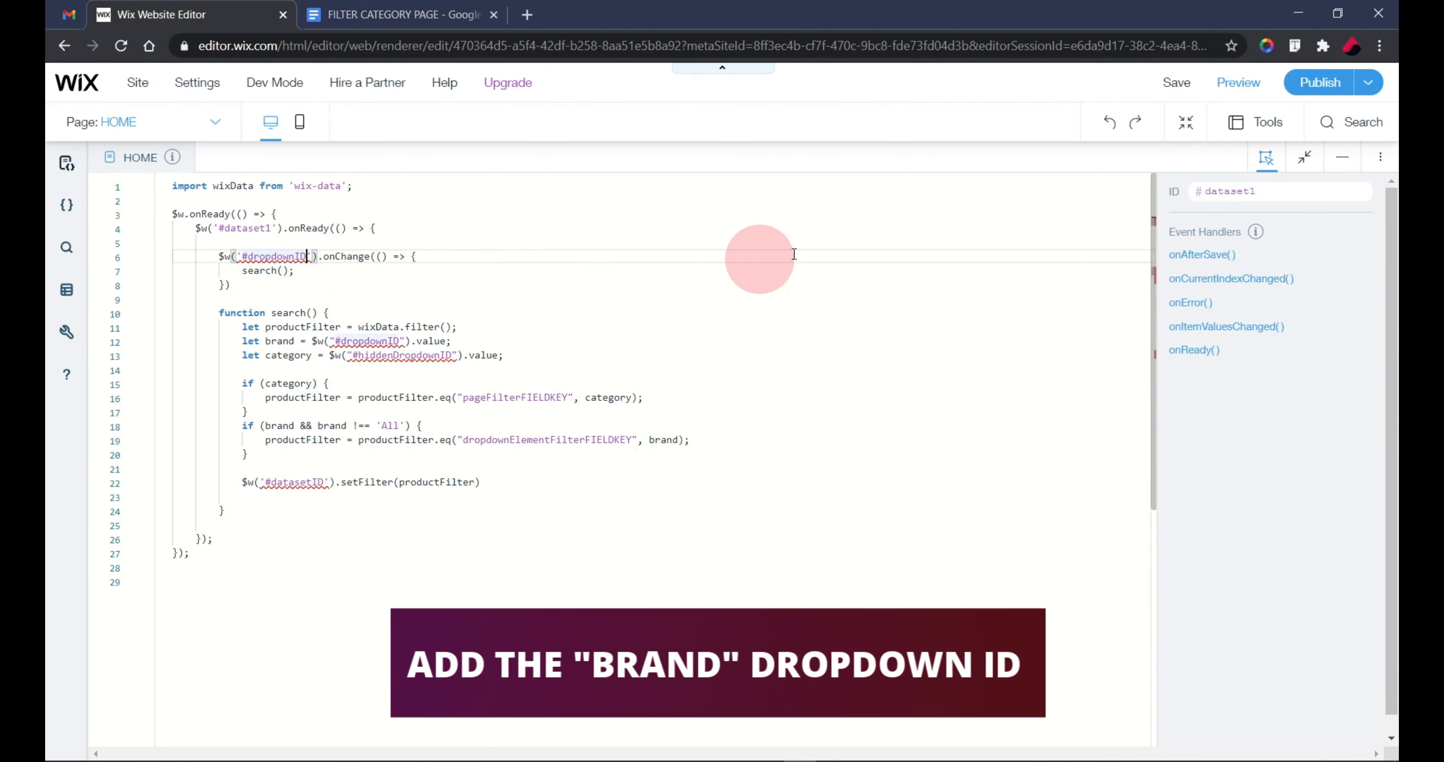
left_click(1305, 157)
left_click(481, 322)
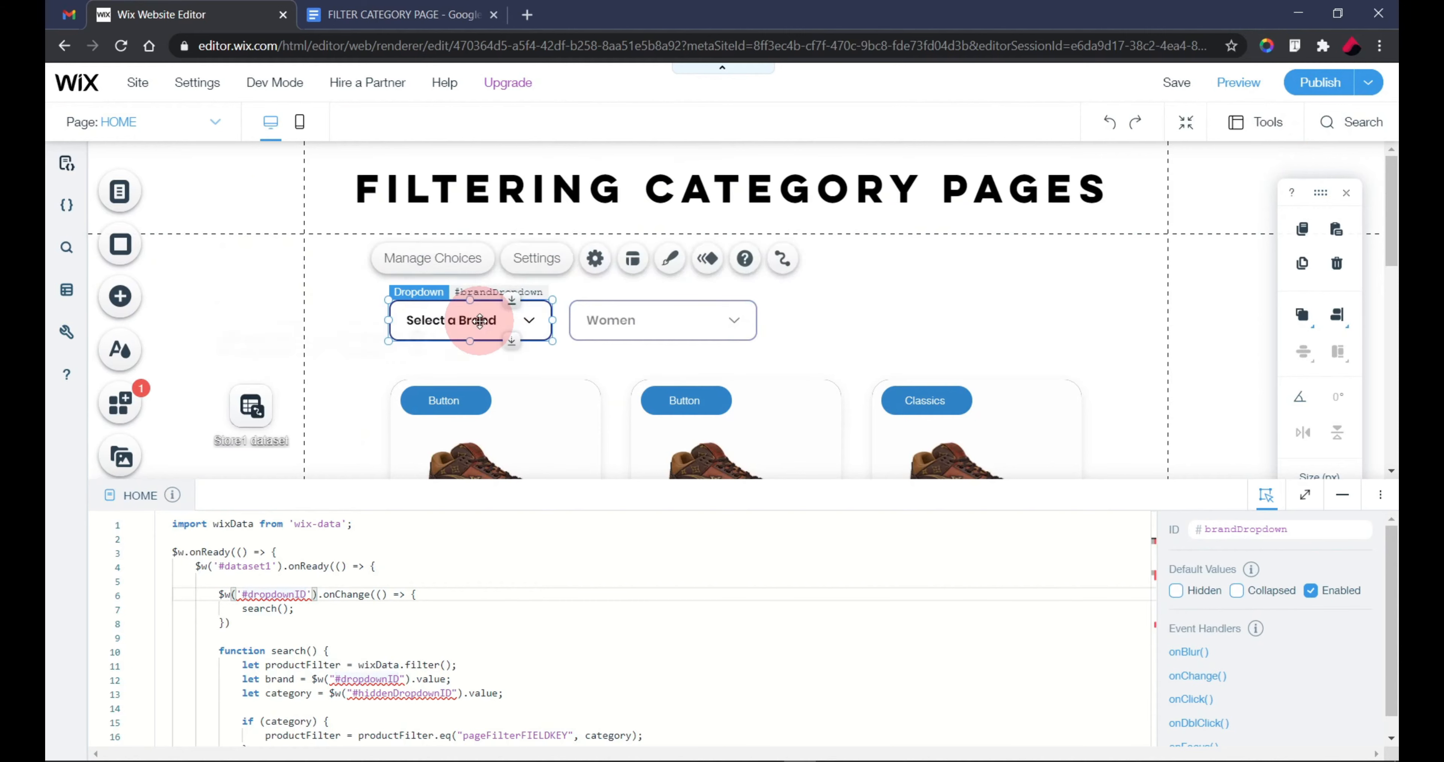
left_click(1307, 496)
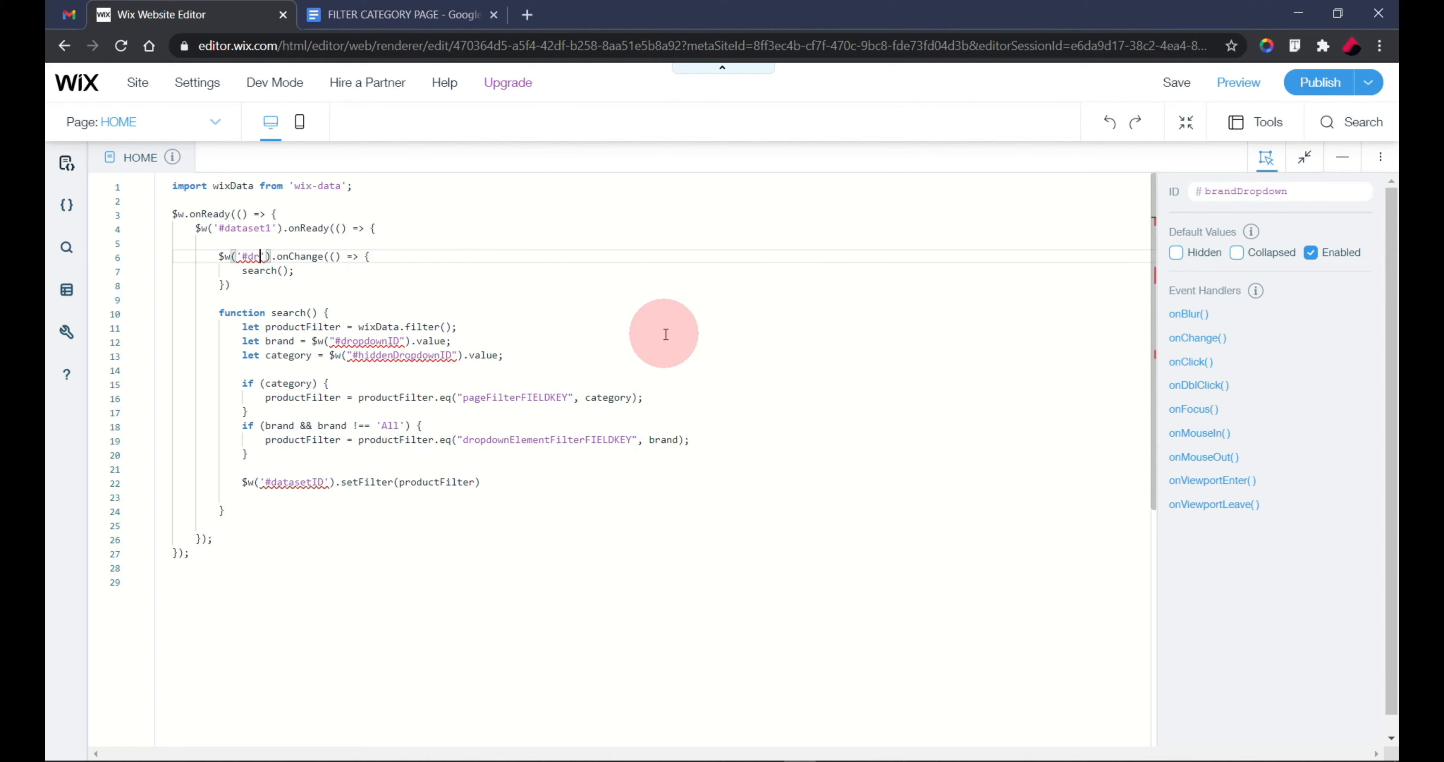
key("BackSpace")
key("BackSpace")
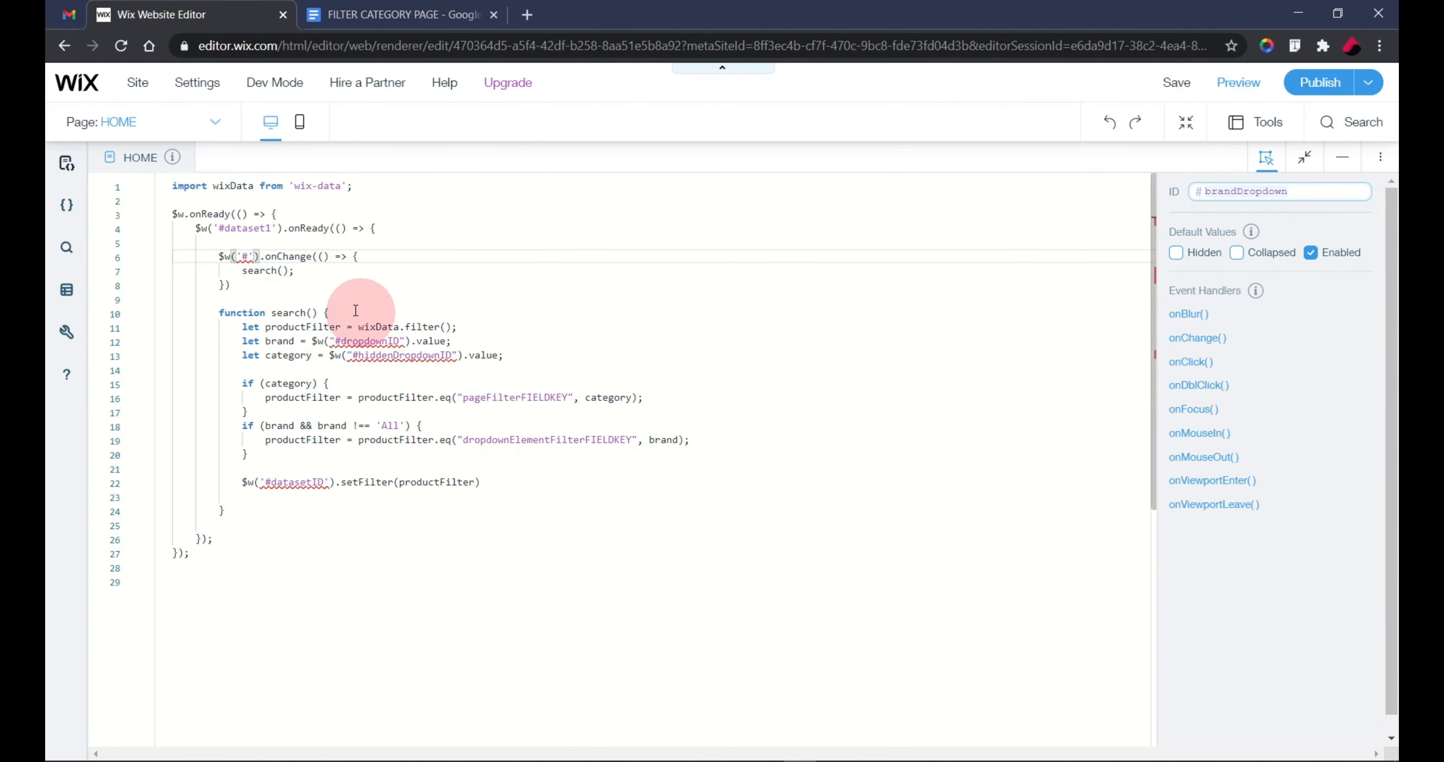
left_click(246, 253)
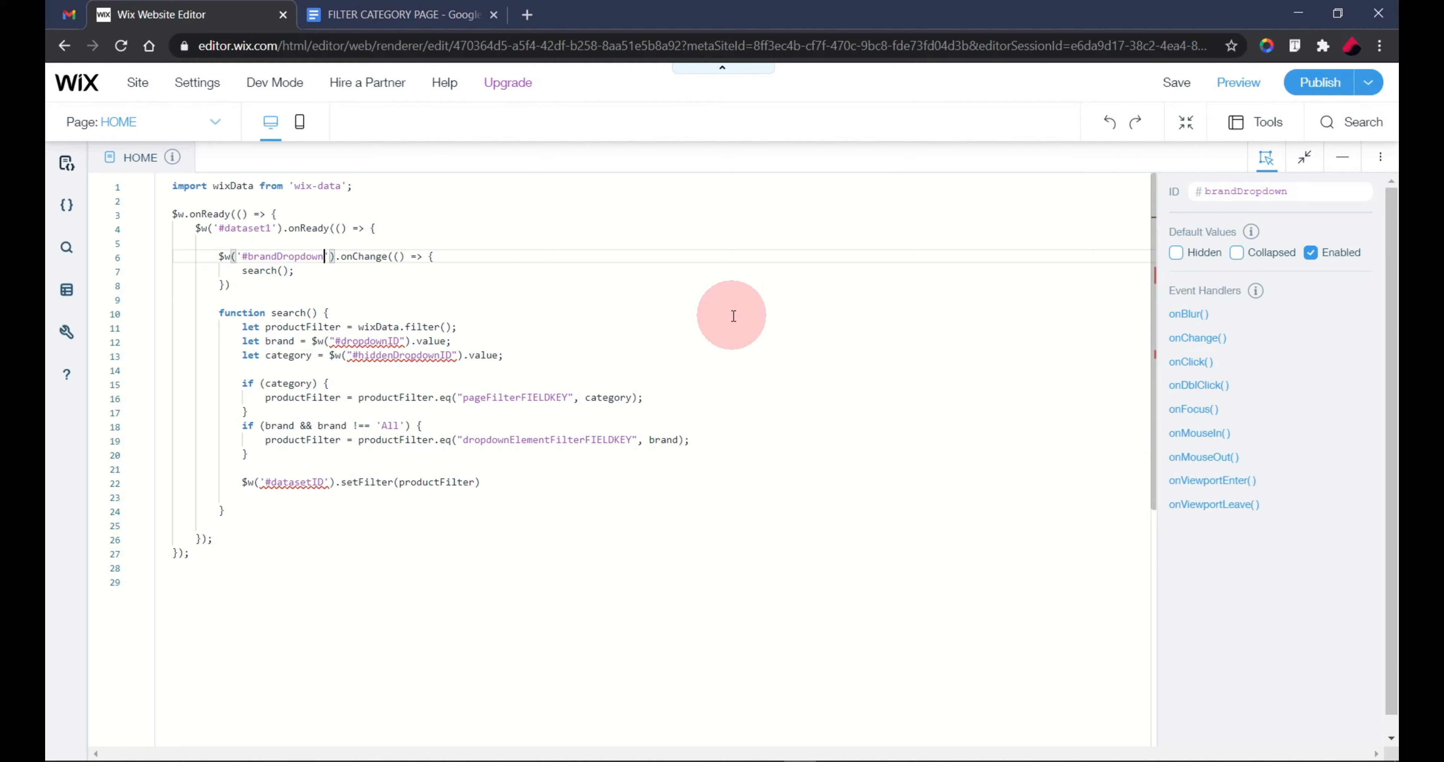
Replace the dropdownID placeholder in the search function's brand variable with brandDropdown
left_click(284, 341)
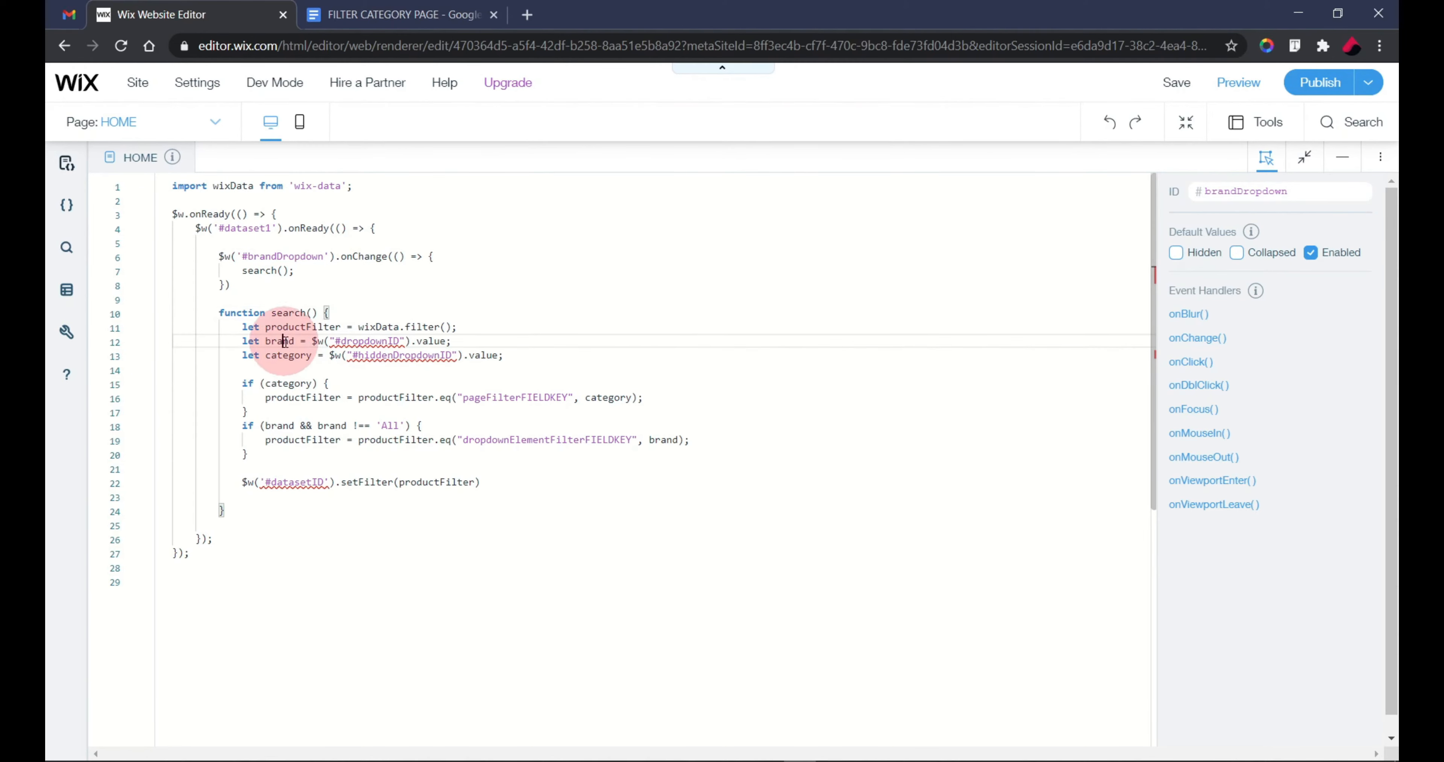
left_click(369, 341)
left_click(1304, 157)
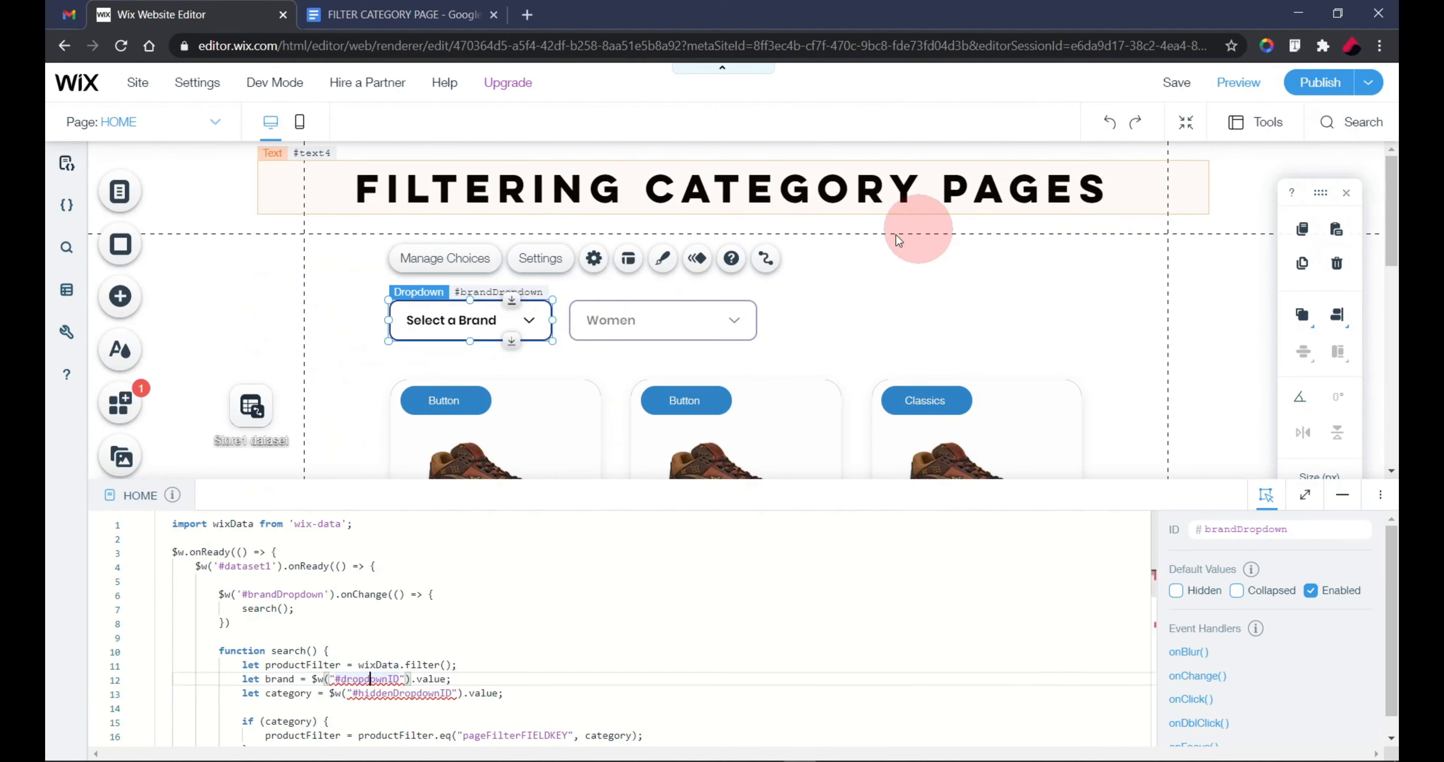
left_click(1305, 494)
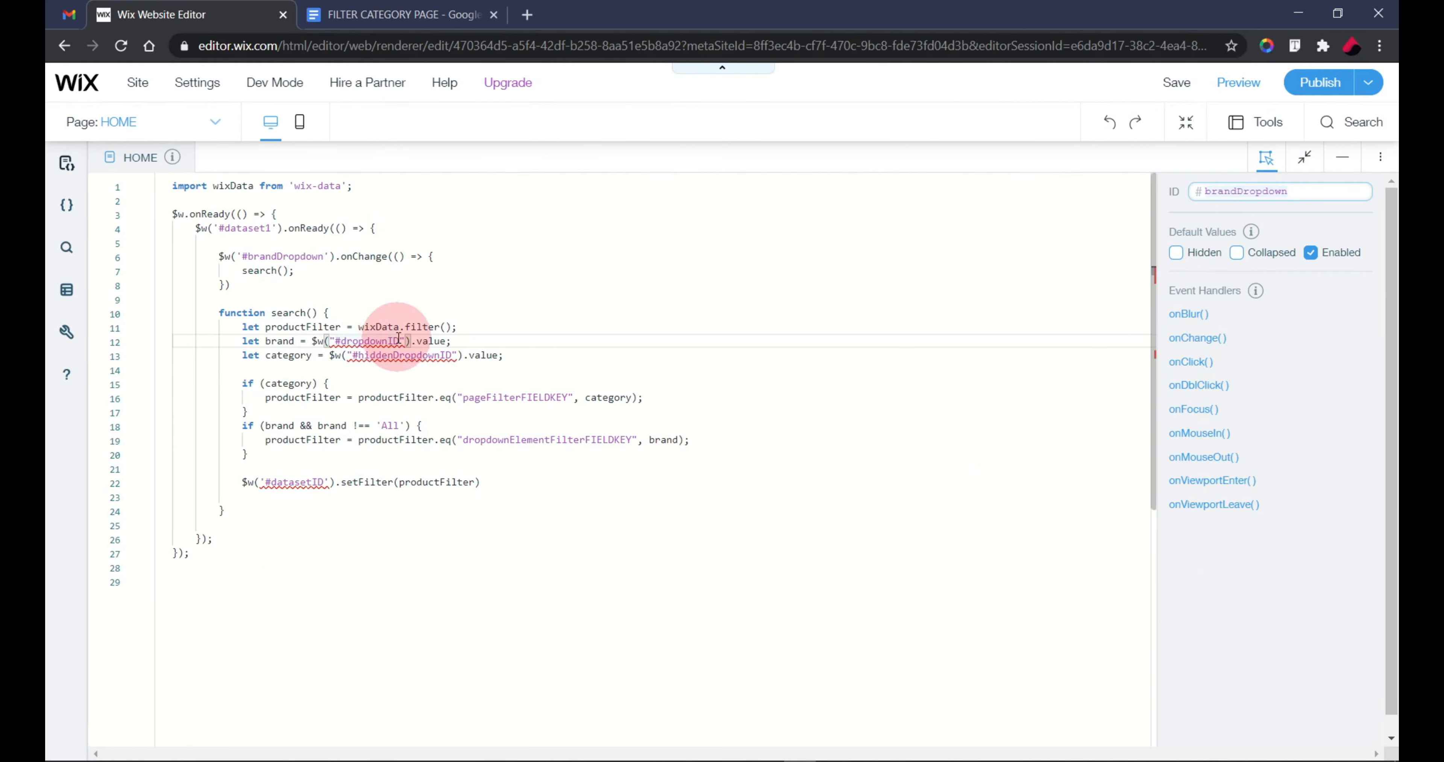
left_click_drag(401, 340, 370, 340)
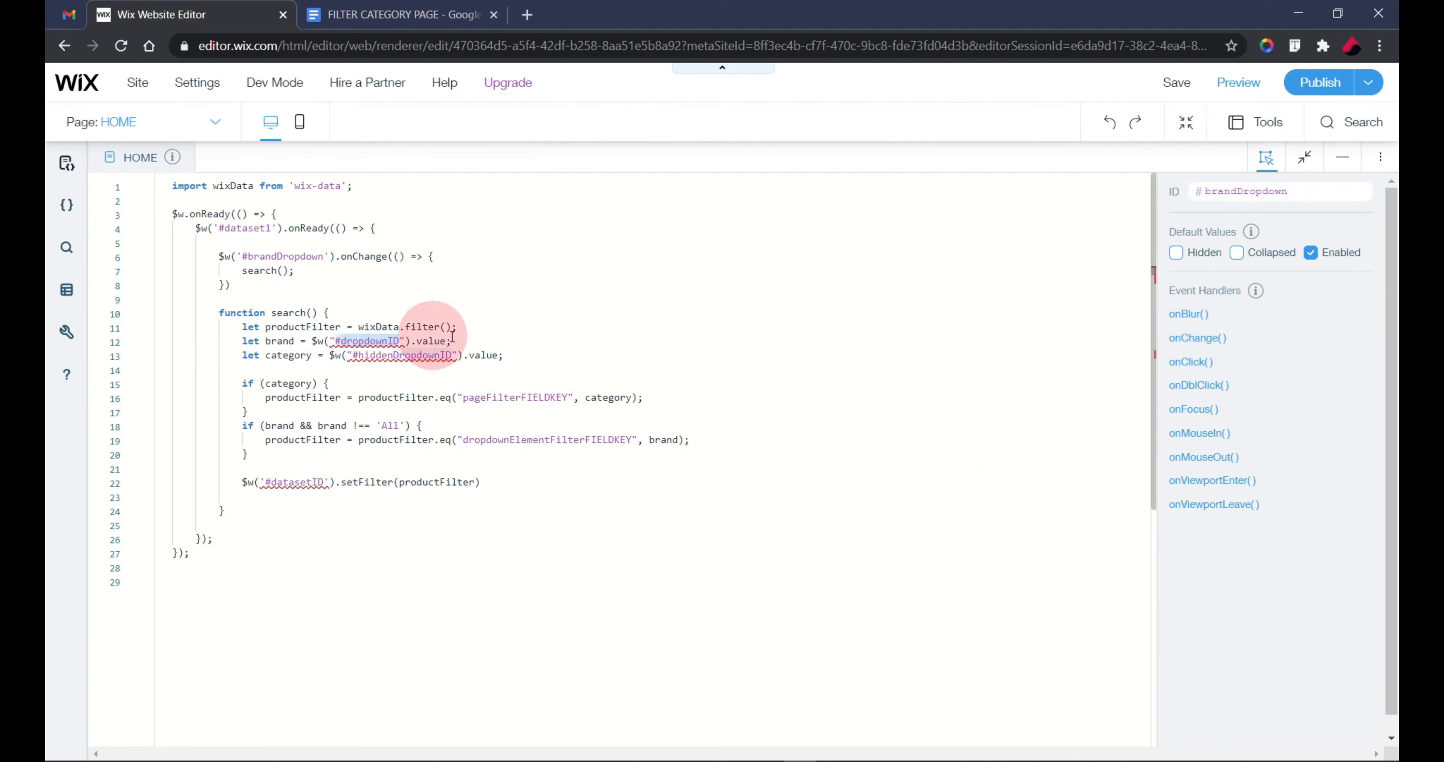
key("shift+Right")
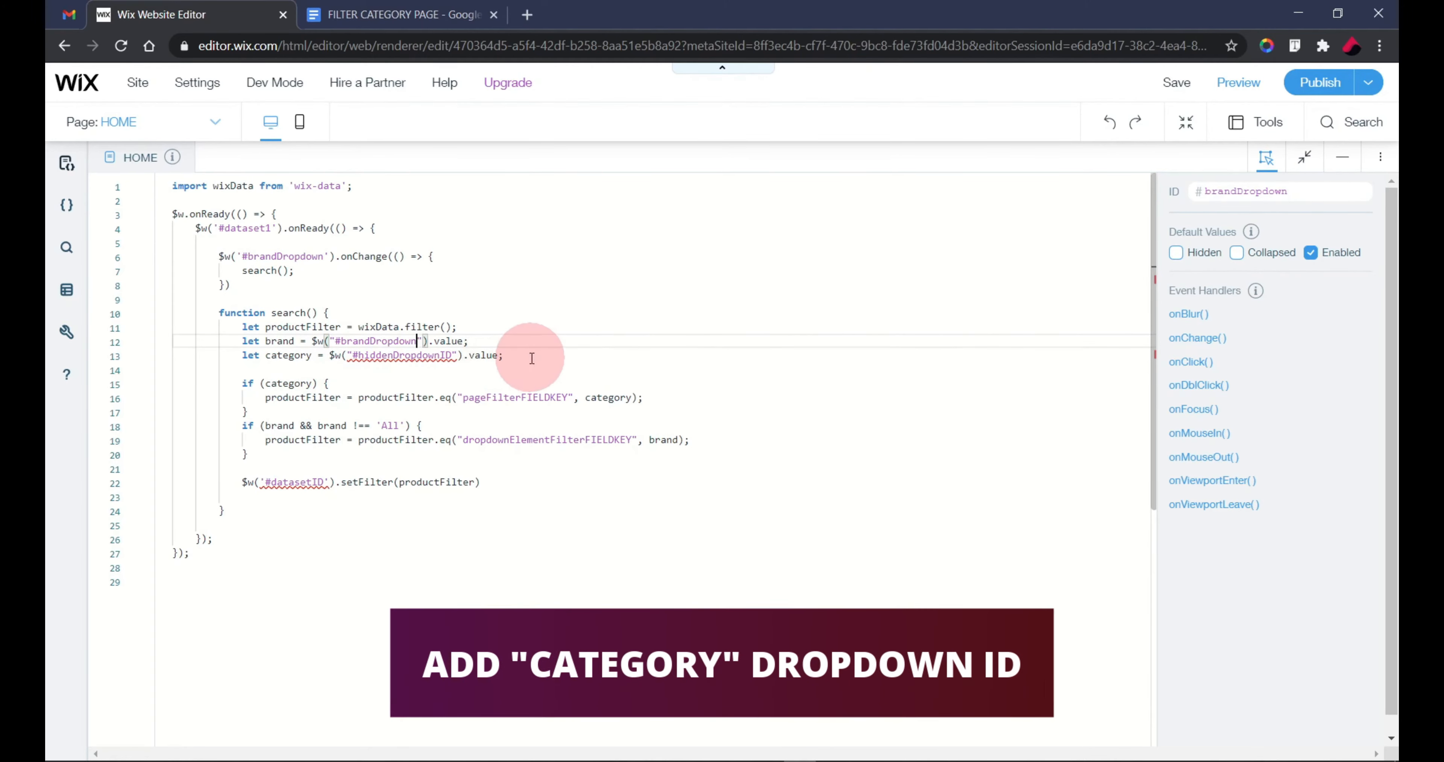
Replace the hiddenDropdownID placeholder in the category variable with the hidden dropdown's element ID, categoryDropdown
left_click(1306, 158)
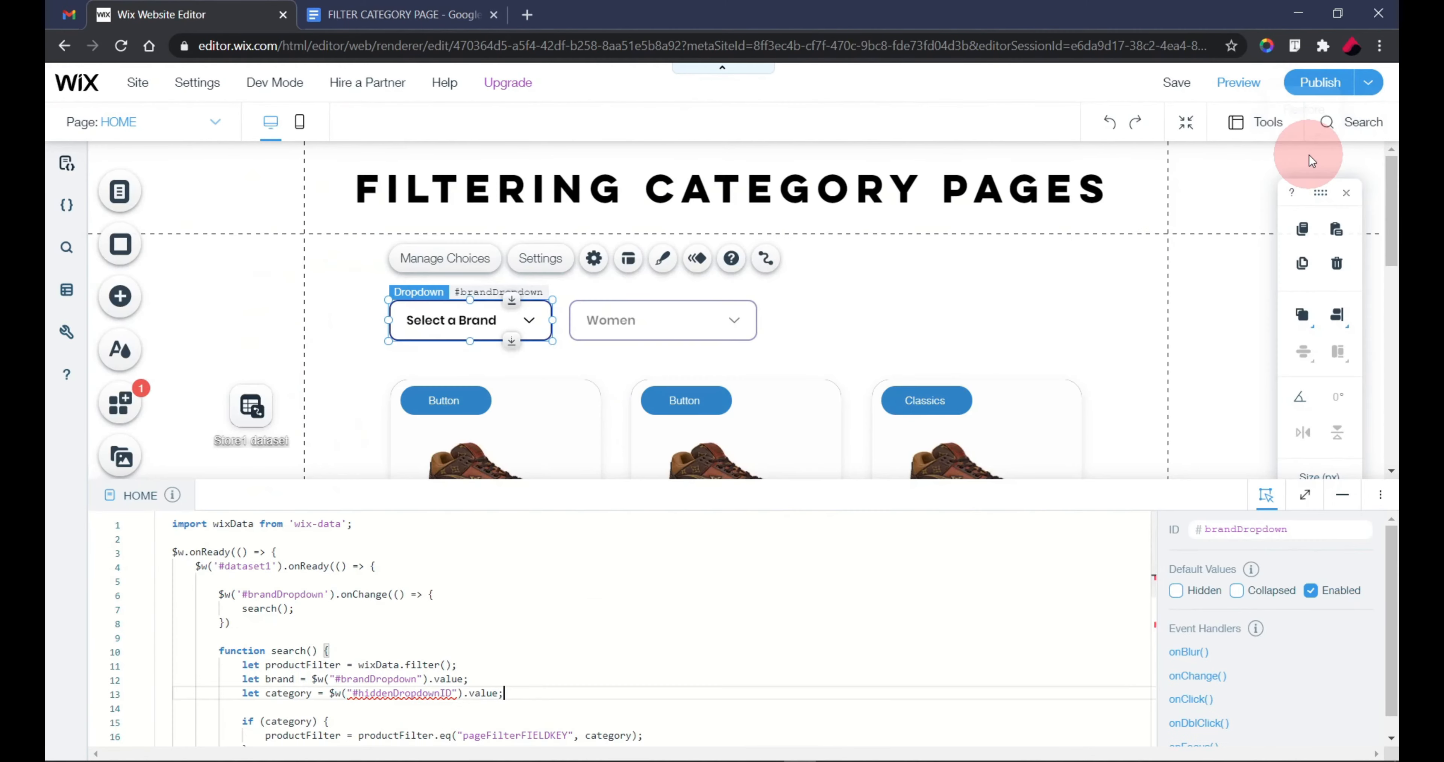
left_click(687, 313)
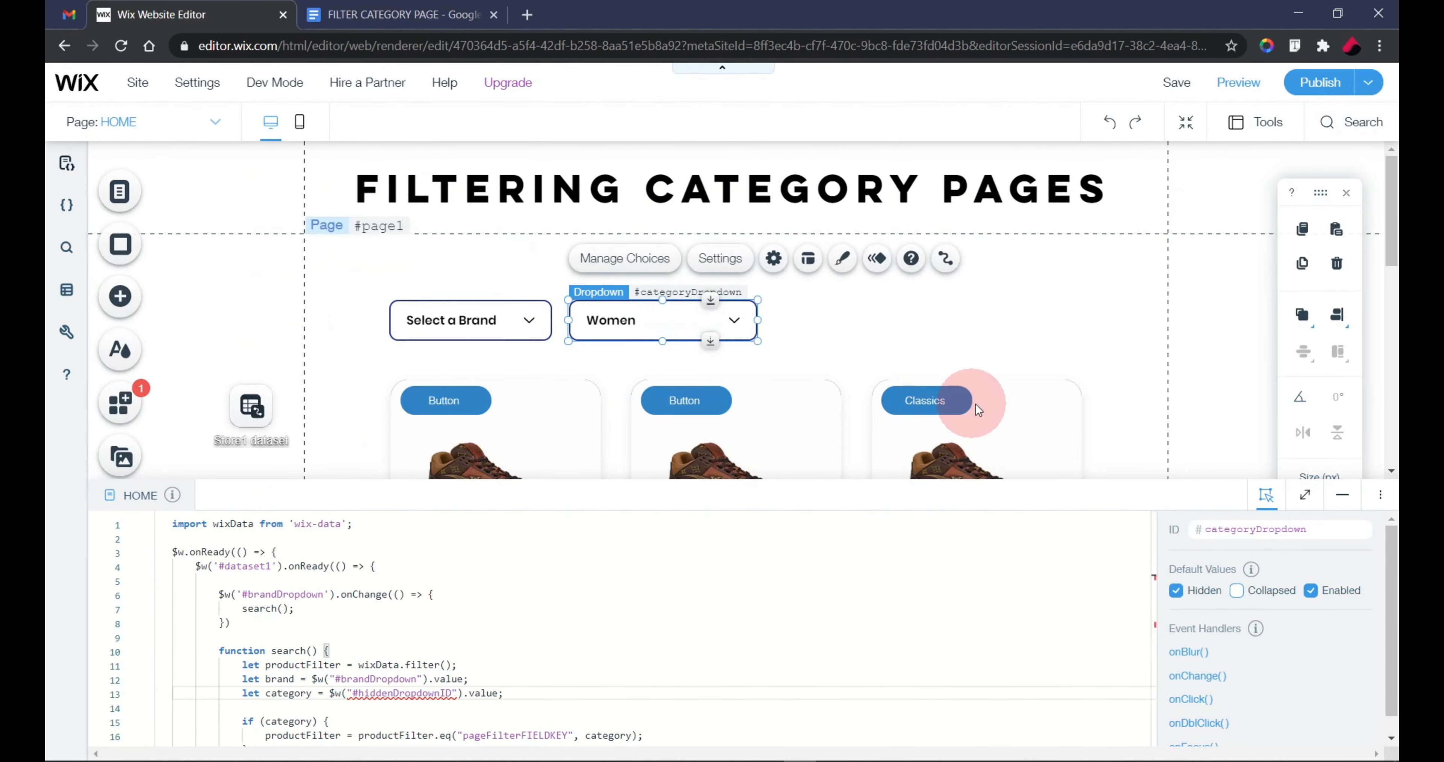
left_click(1306, 496)
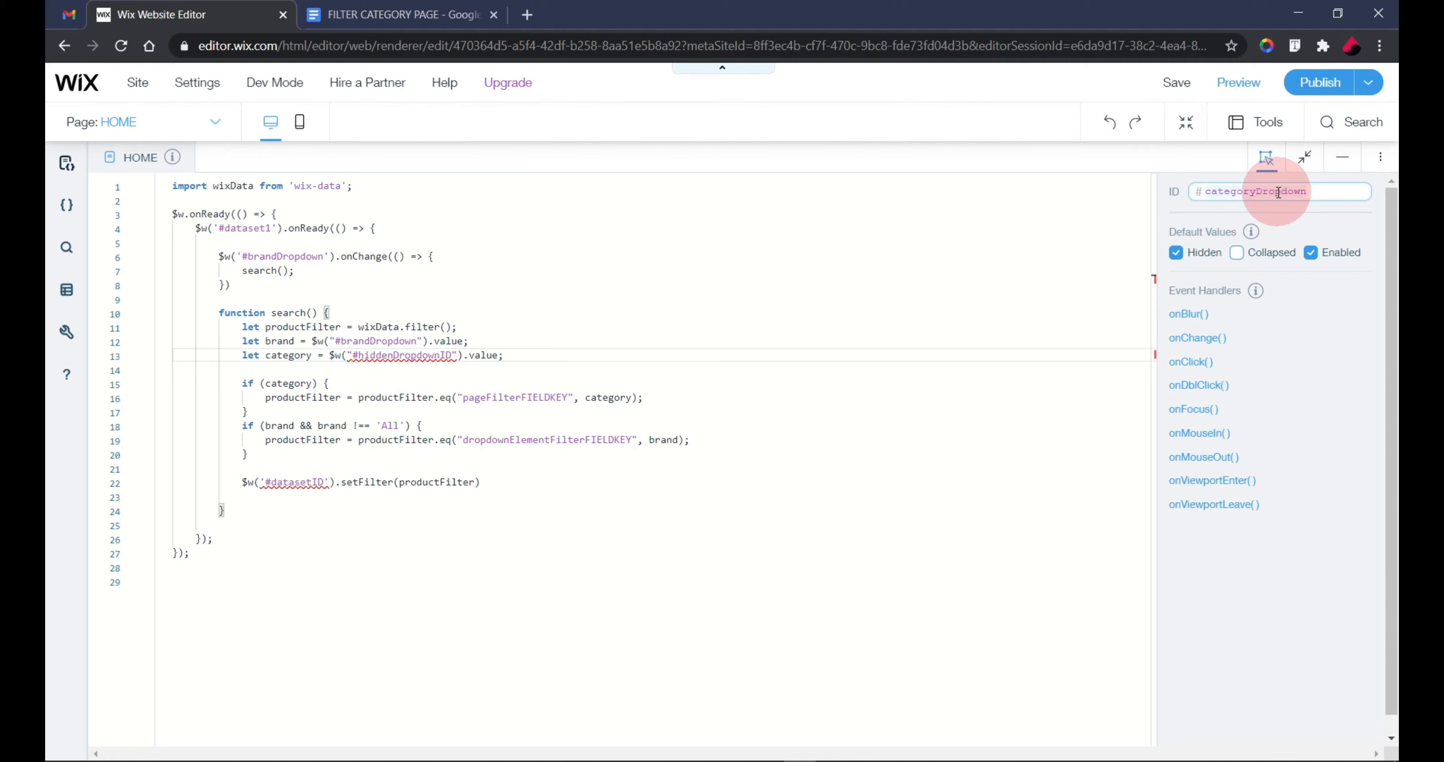
left_click(452, 356)
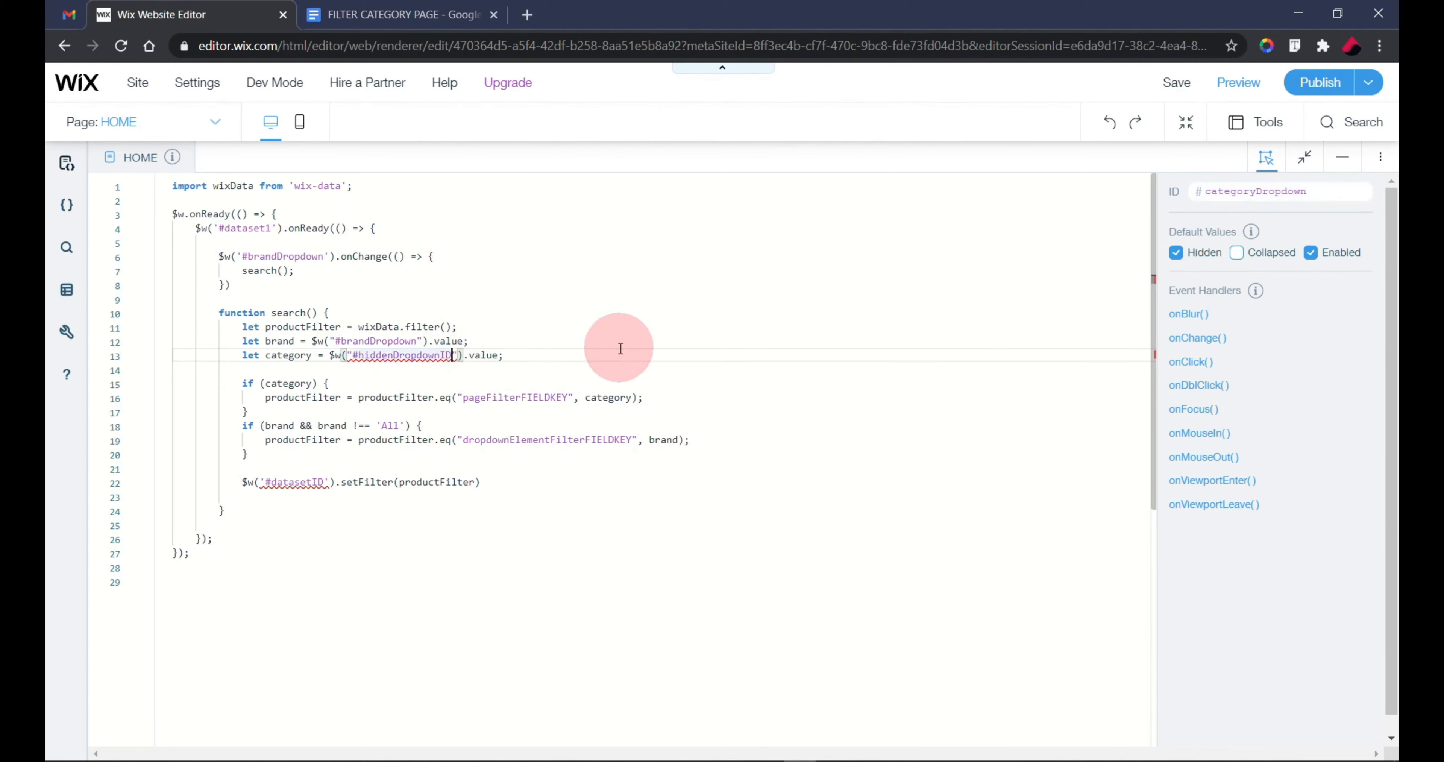
key("BackSpace")
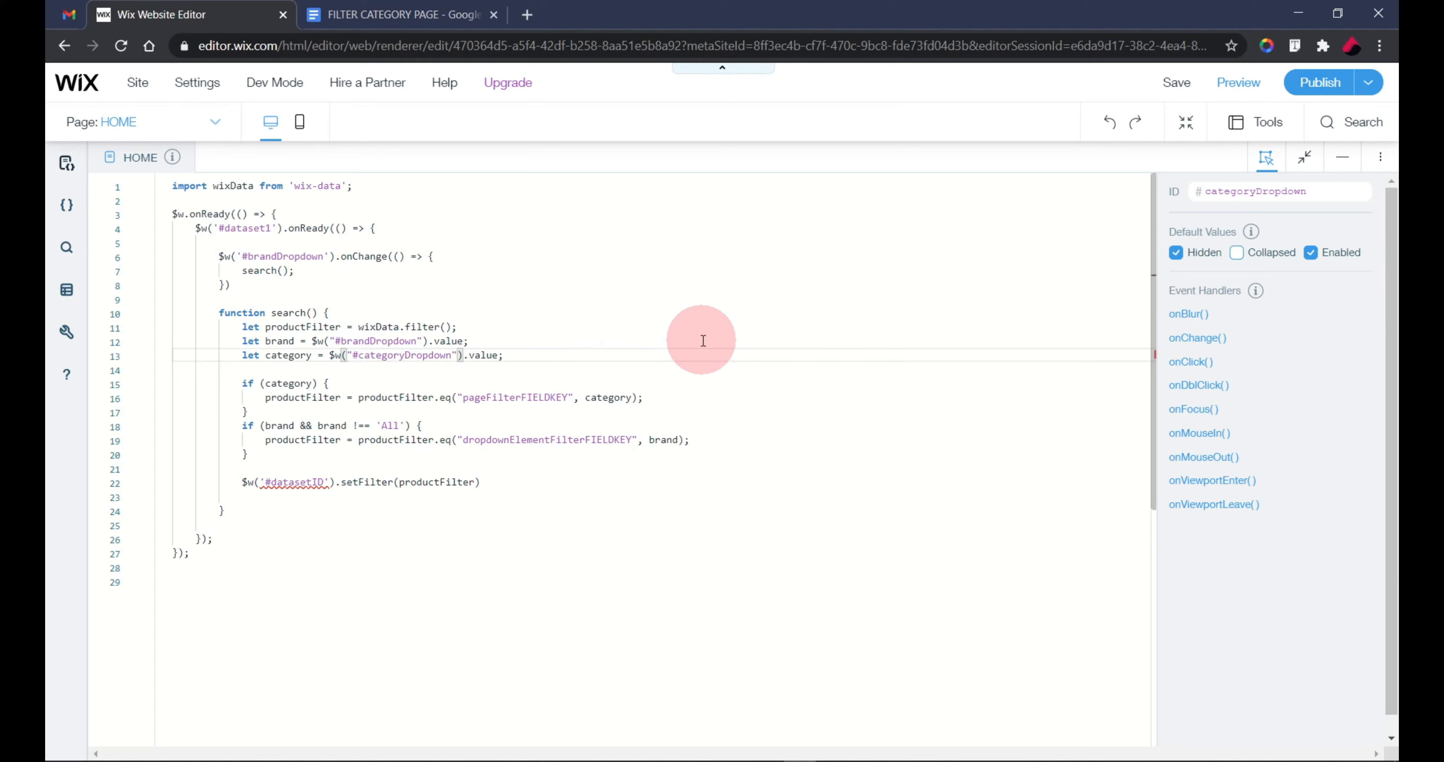
Copy the Category field's key from its properties in the Store1 collection and close the collection without changes
scroll(703, 341, "down", 1)
left_click(295, 329)
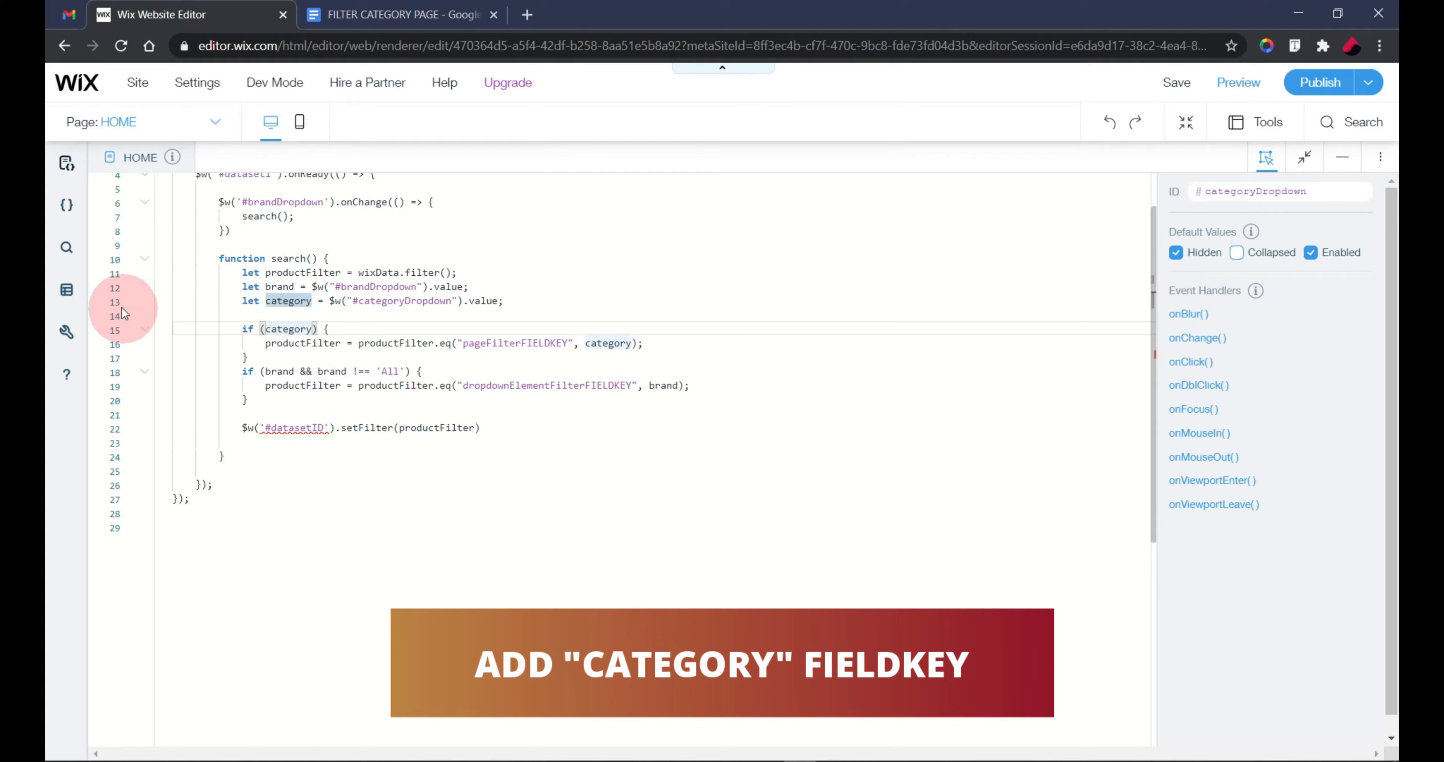
left_click(66, 289)
left_click(148, 216)
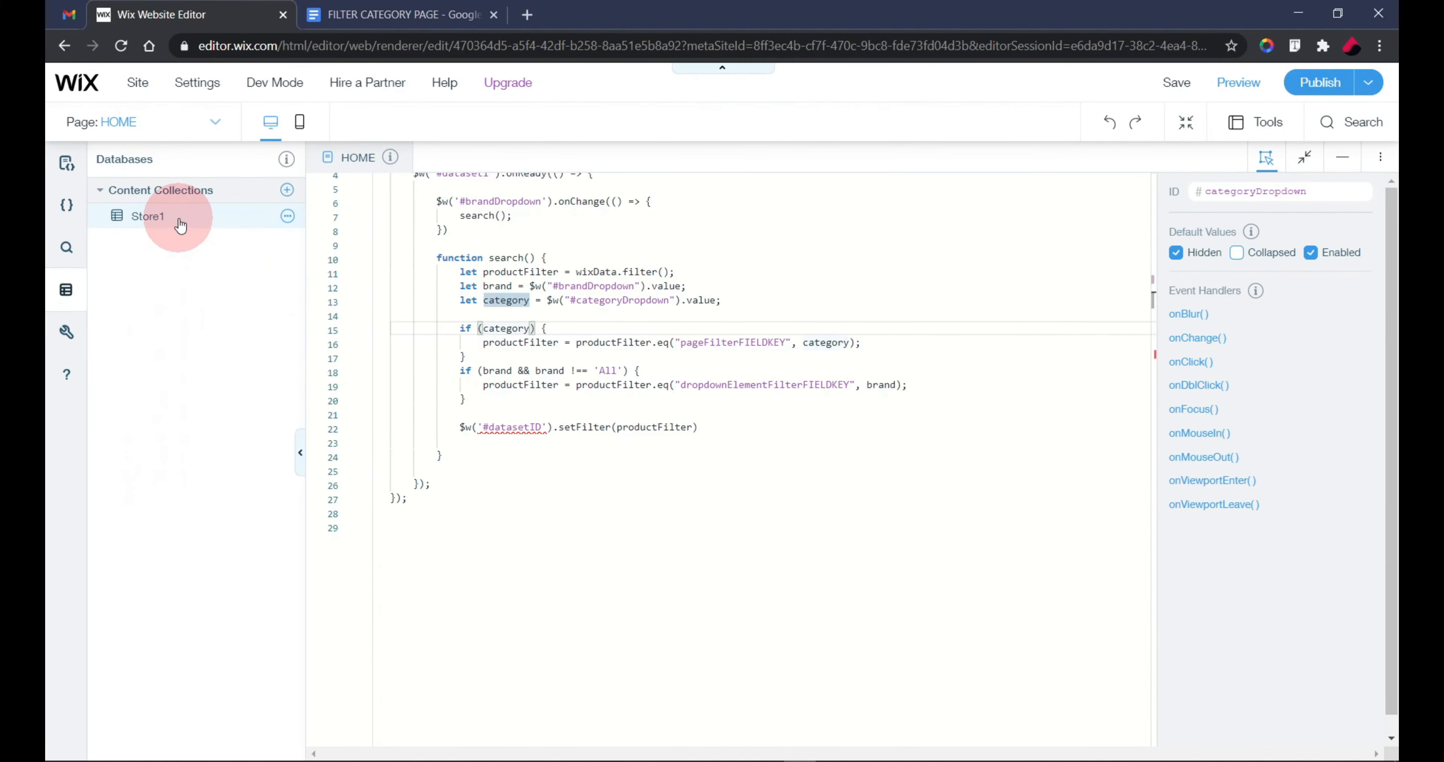
left_click(818, 319)
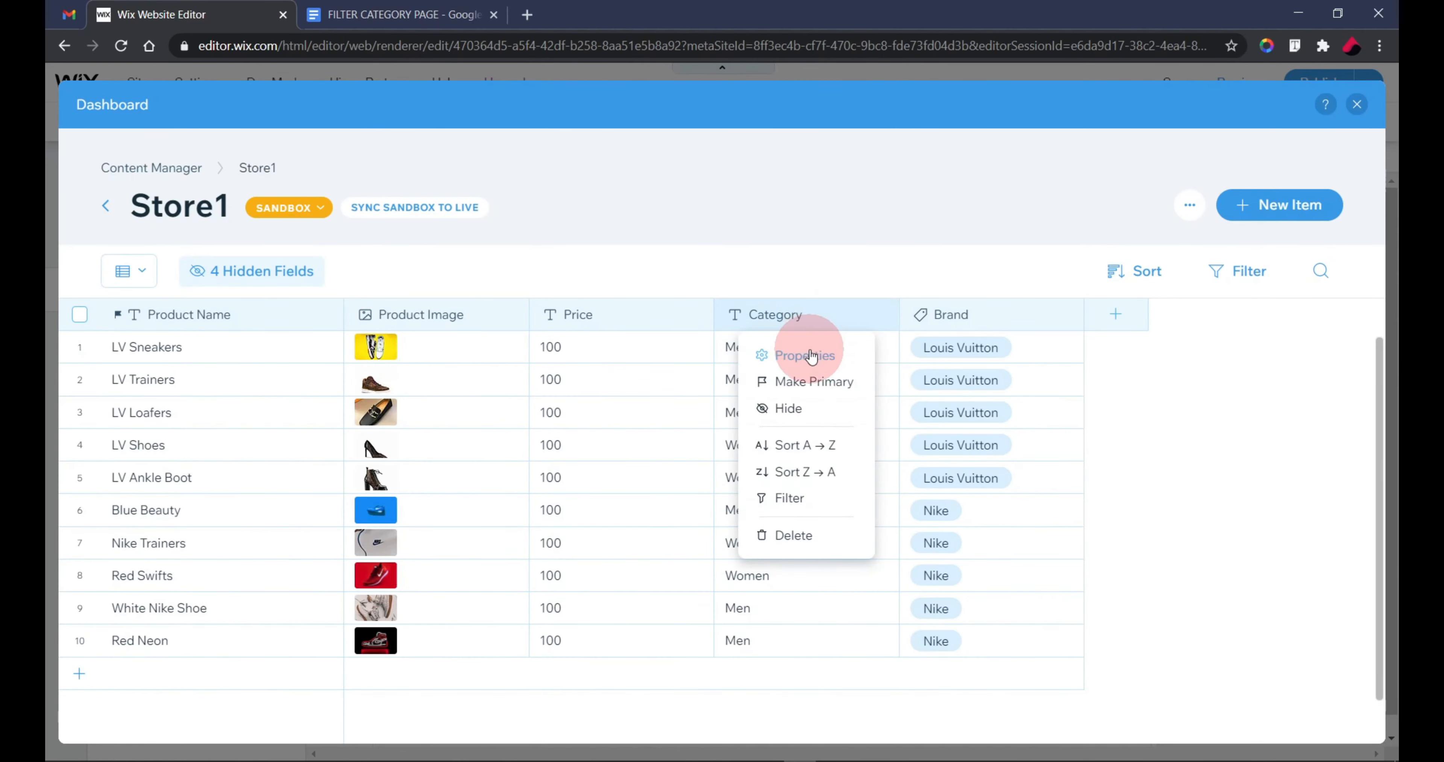
left_click(796, 355)
double_click(252, 475)
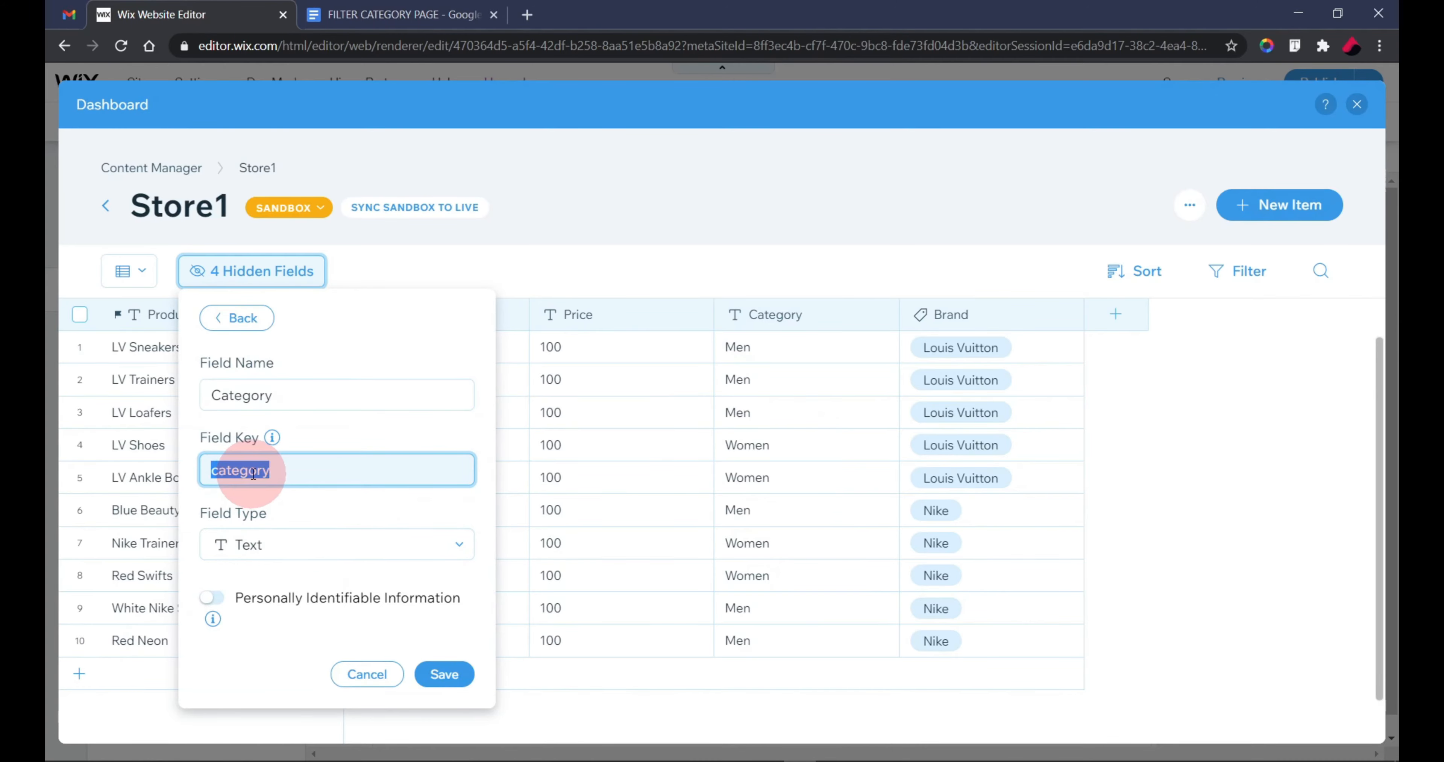
right_click(252, 475)
left_click(399, 488)
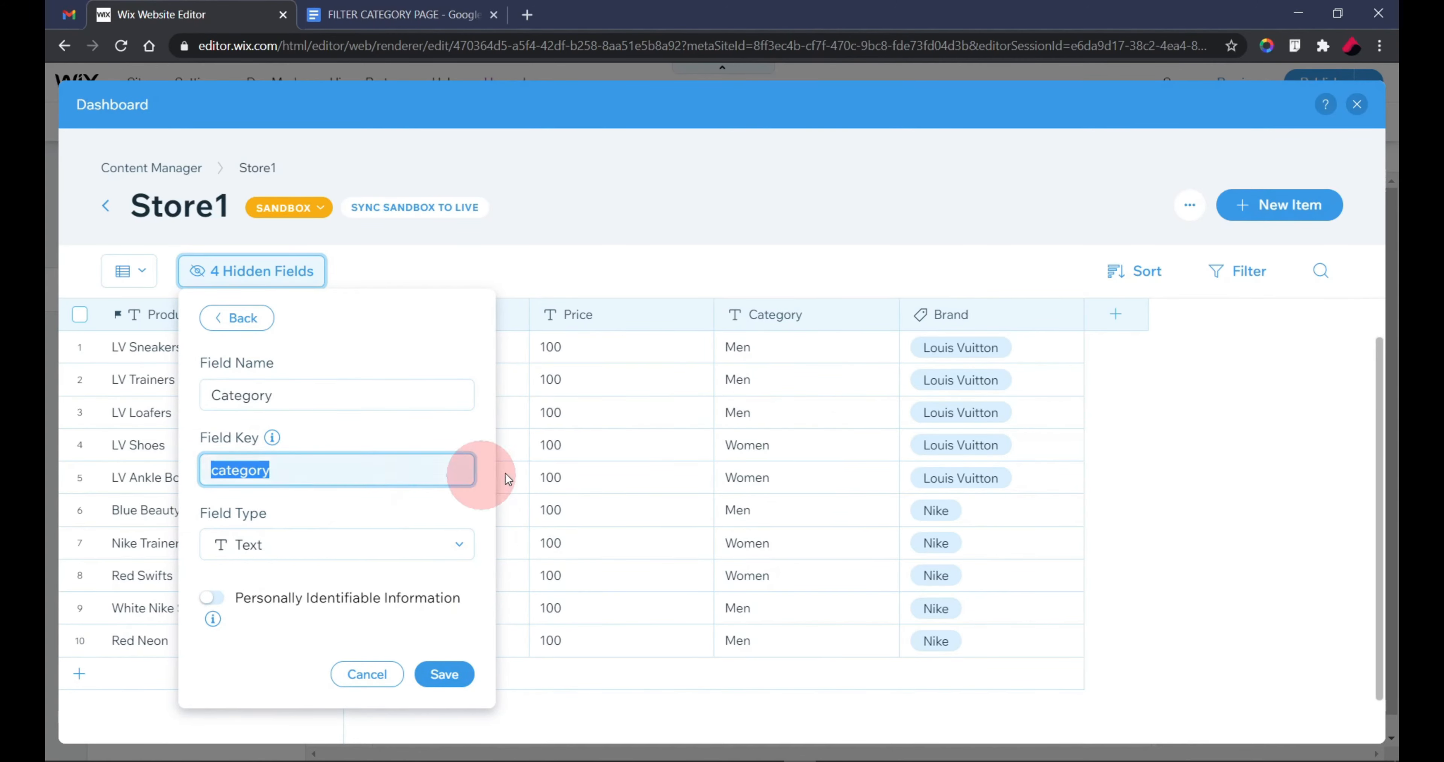
left_click(1234, 431)
left_click(1357, 104)
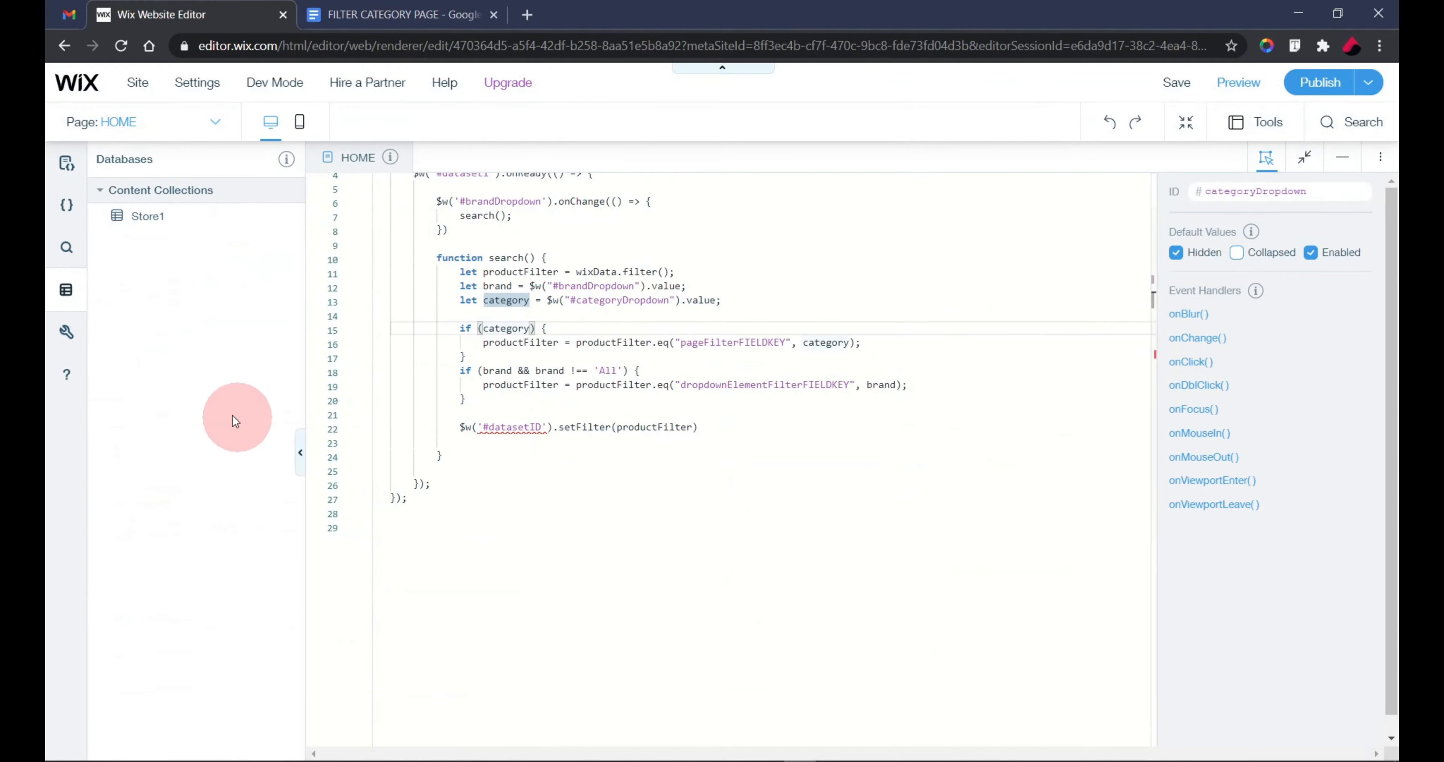
Replace the pageFilterFIELDKEY placeholder in the category filter condition with the field key category
left_click(64, 291)
double_click(466, 343)
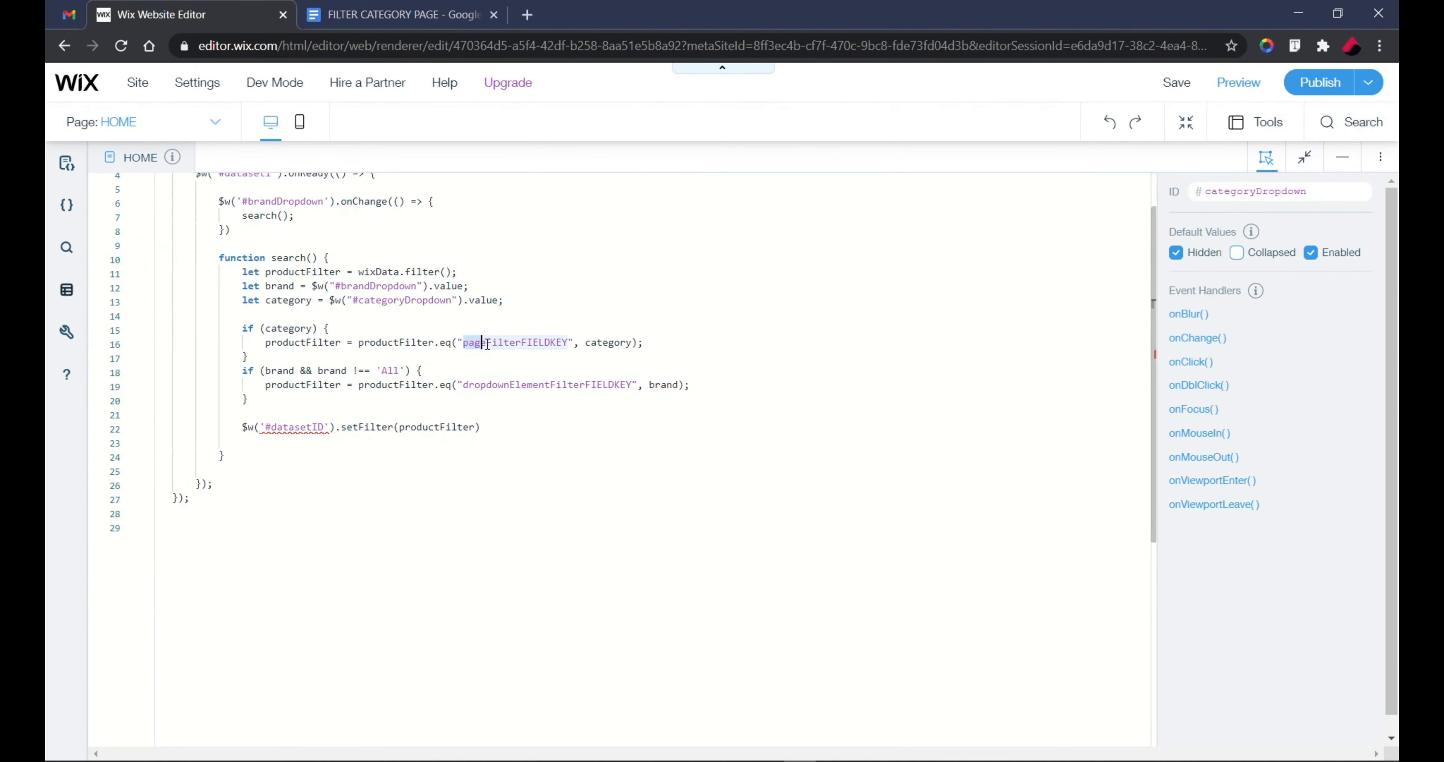
key("ctrl+v")
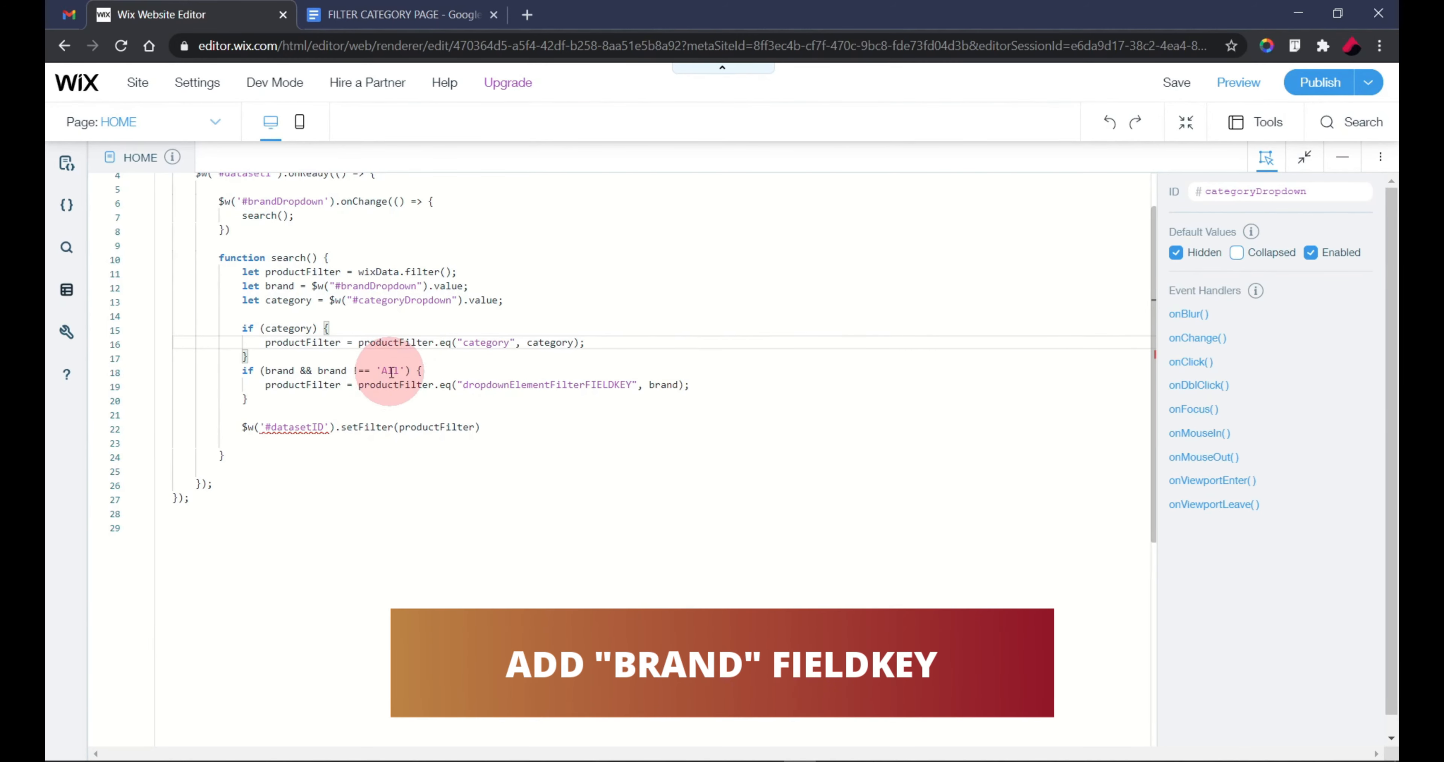
Copy the Brand field's key from its properties in the Store1 collection and close the collection without changes
double_click(466, 386)
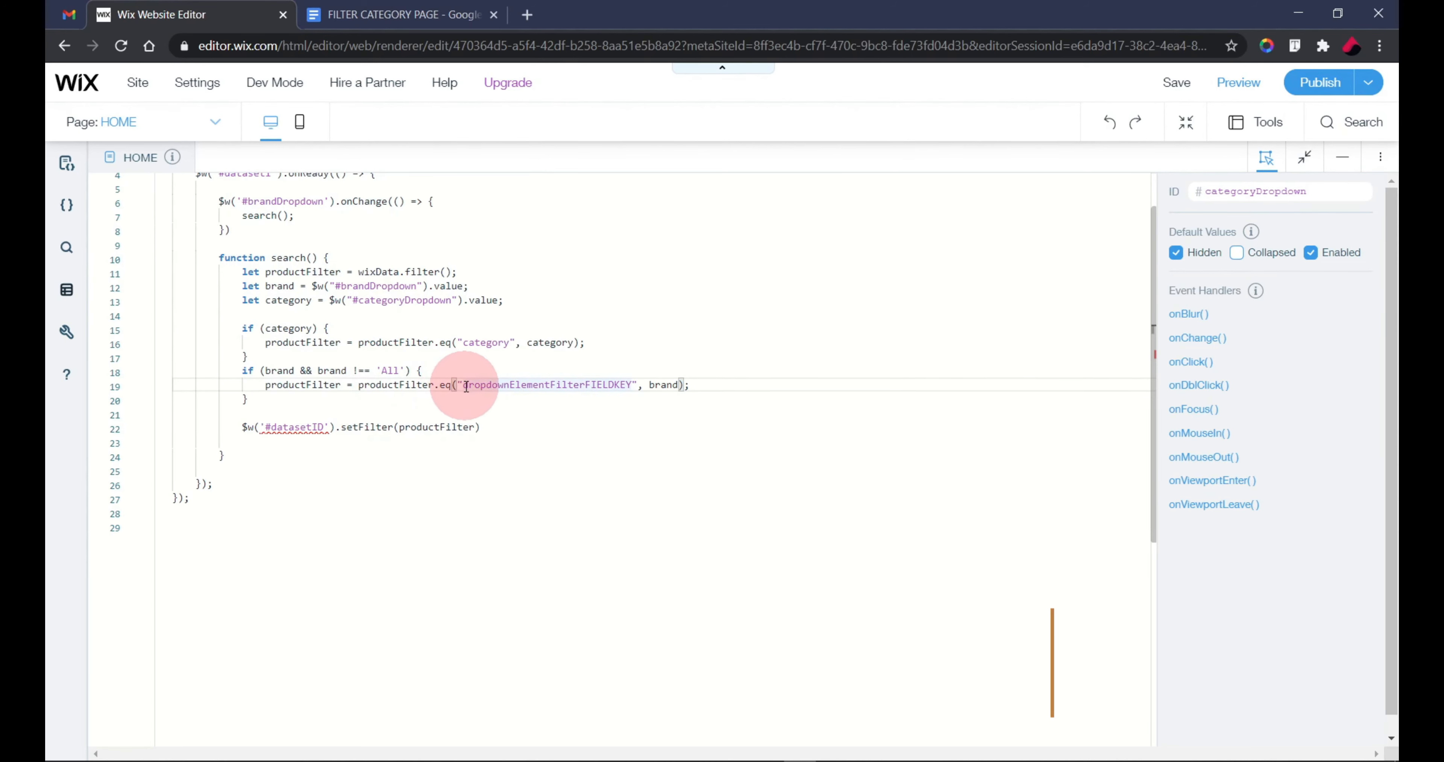
left_click_drag(466, 385, 582, 389)
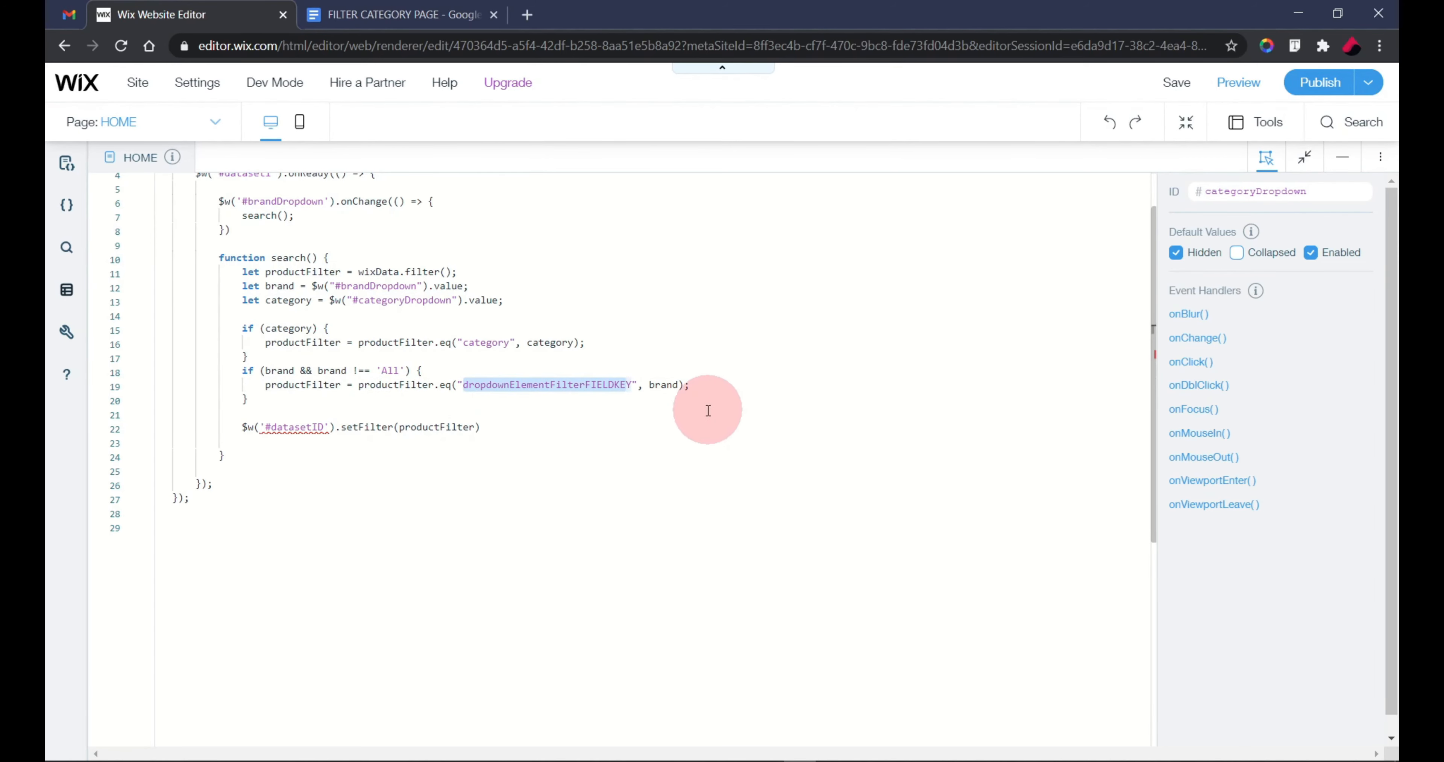
left_click(66, 289)
left_click(179, 217)
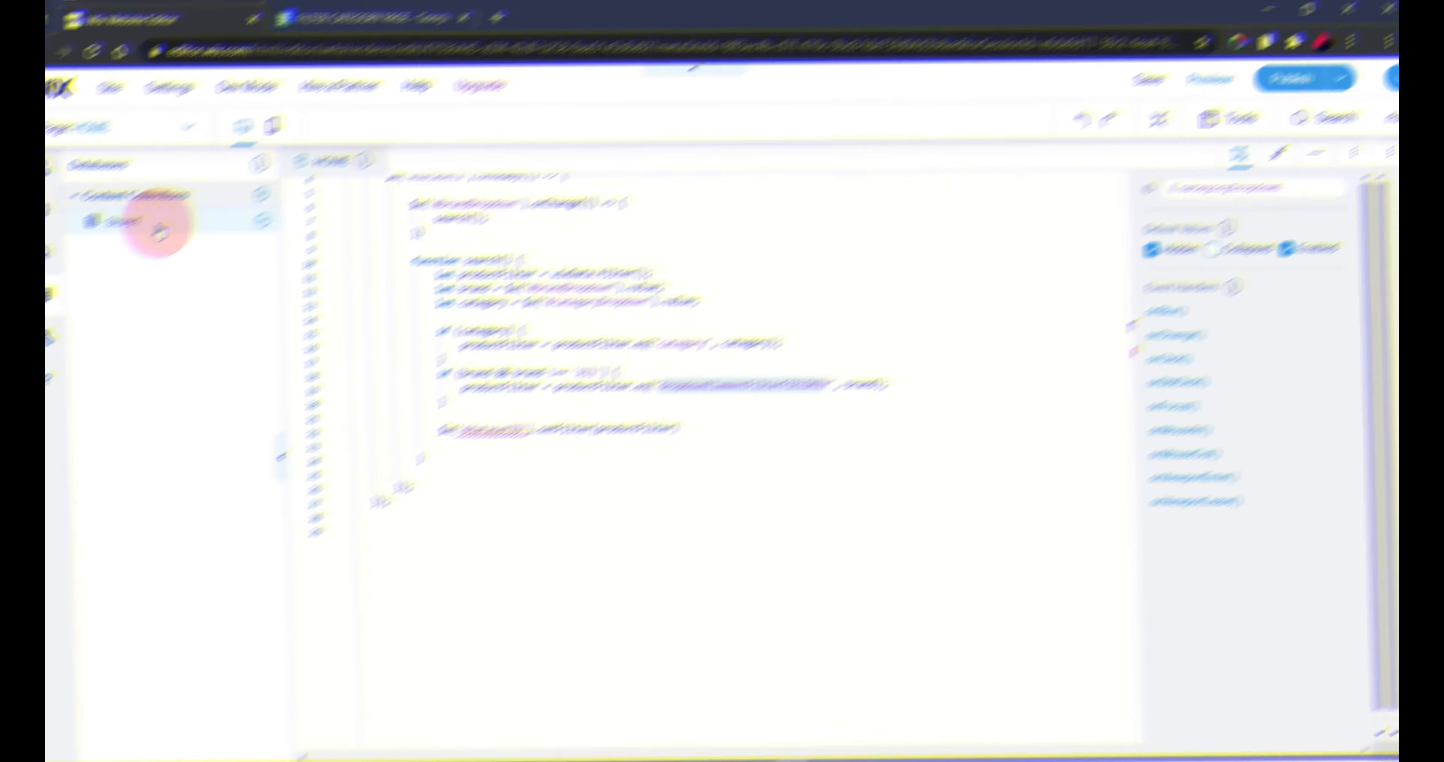
left_click(991, 315)
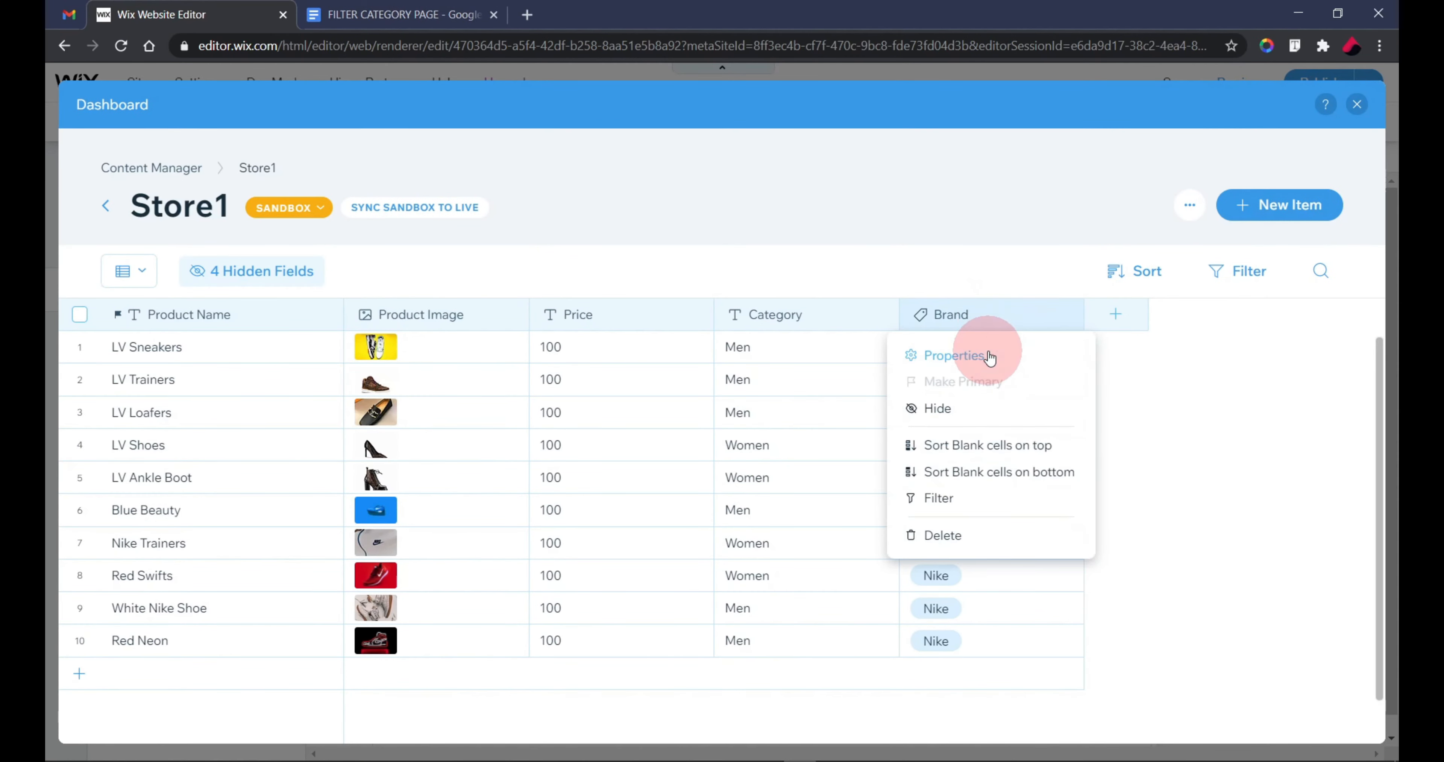
left_click(989, 356)
double_click(233, 468)
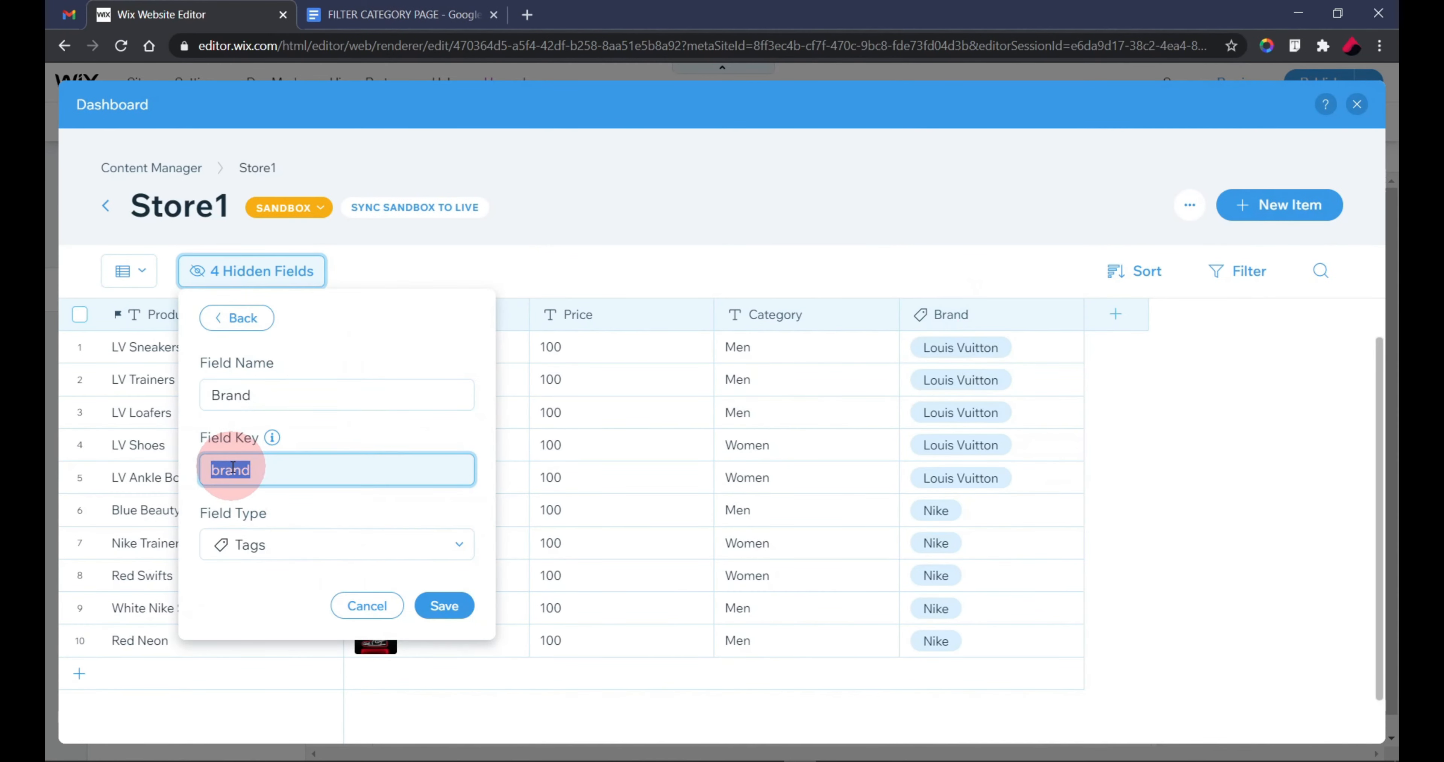
right_click(233, 468)
left_click(373, 476)
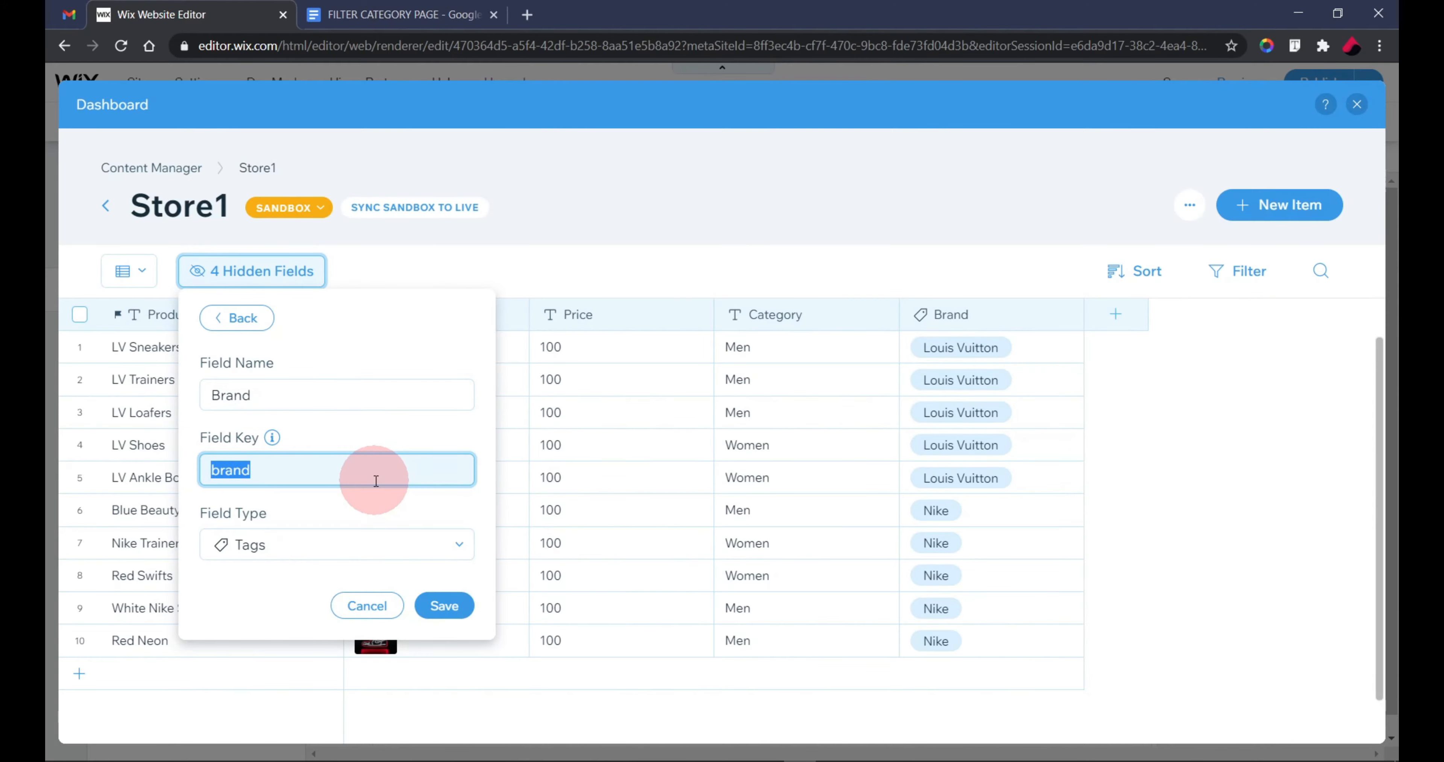
left_click(1059, 416)
left_click(1357, 104)
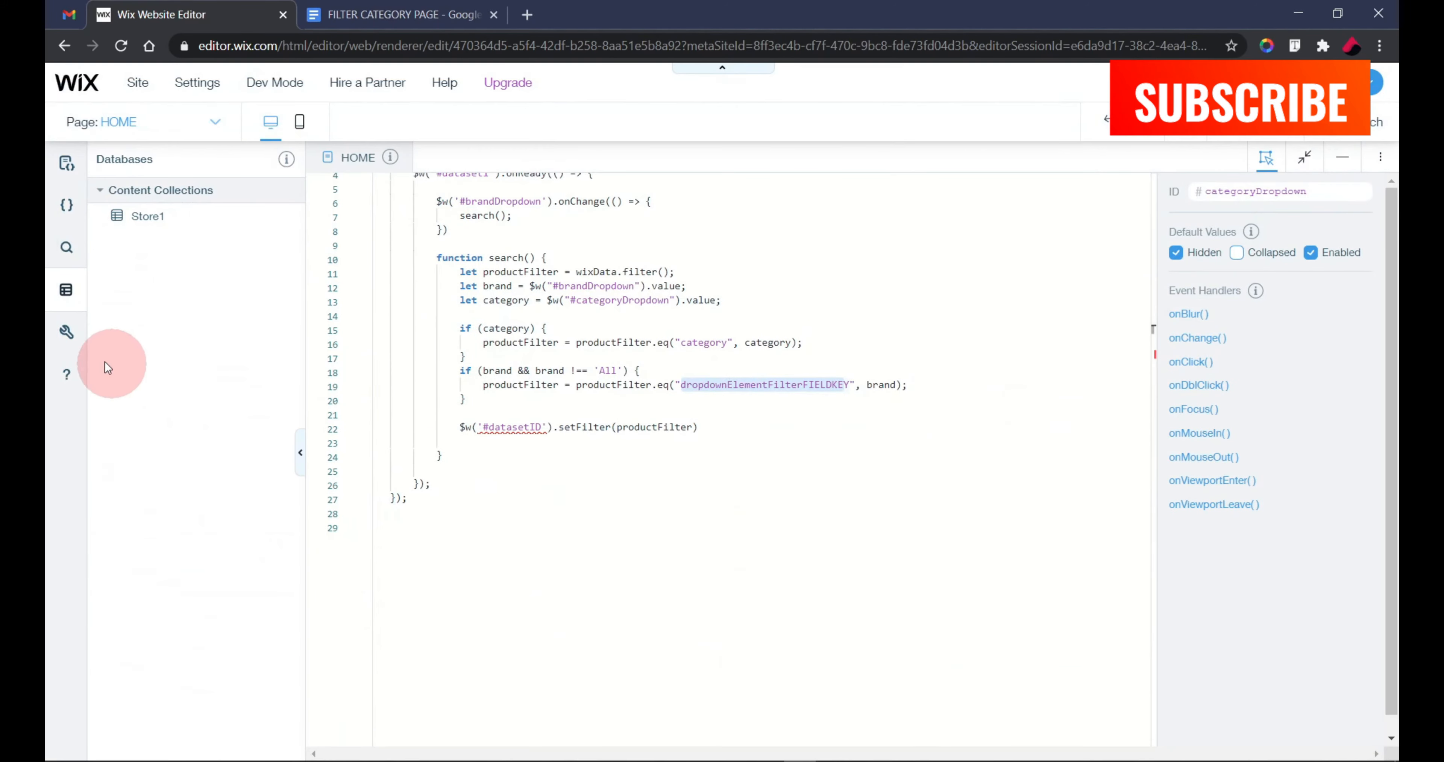
Replace the dropdownElementFilterFIELDKEY placeholder in the brand filter condition with the field key brand
left_click(65, 290)
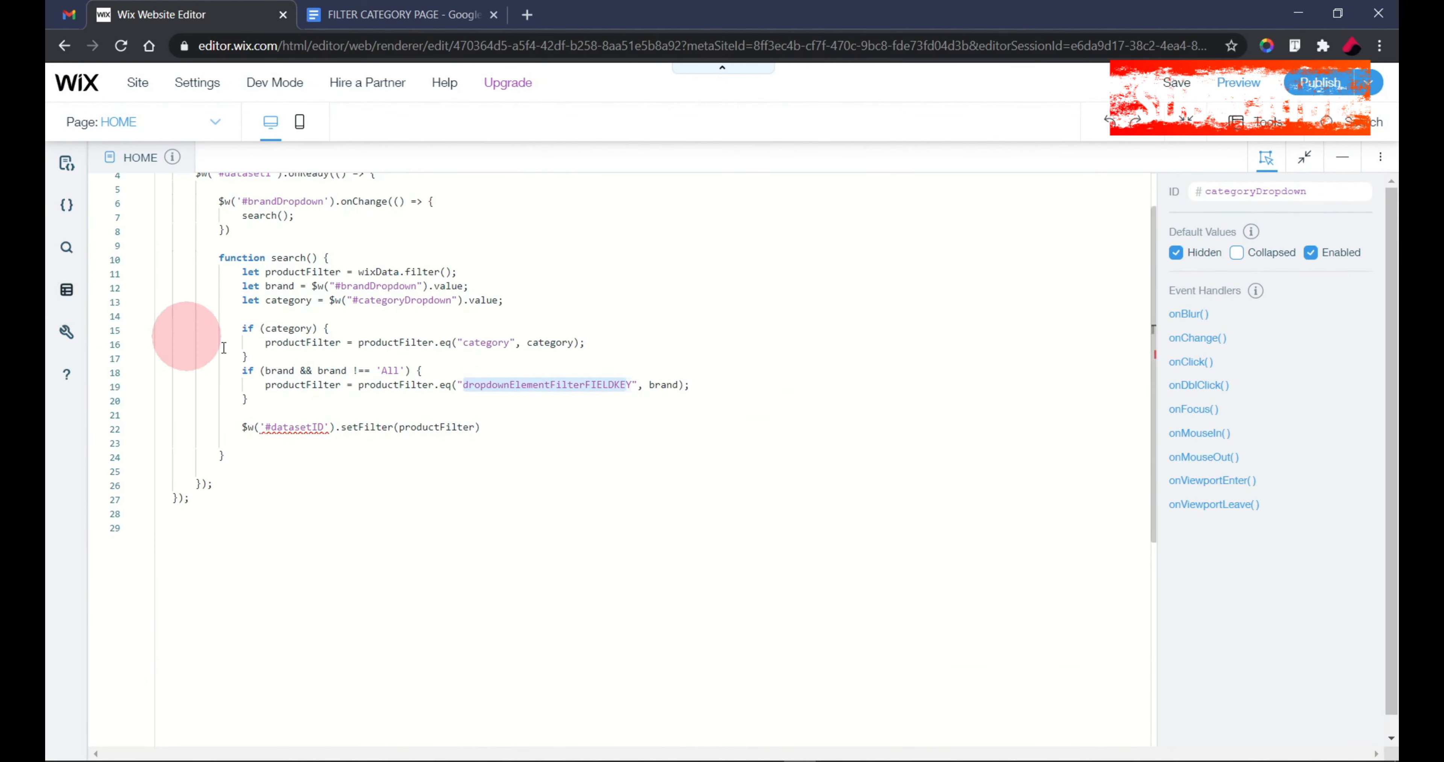
left_click(478, 411)
left_click_drag(465, 387, 528, 386)
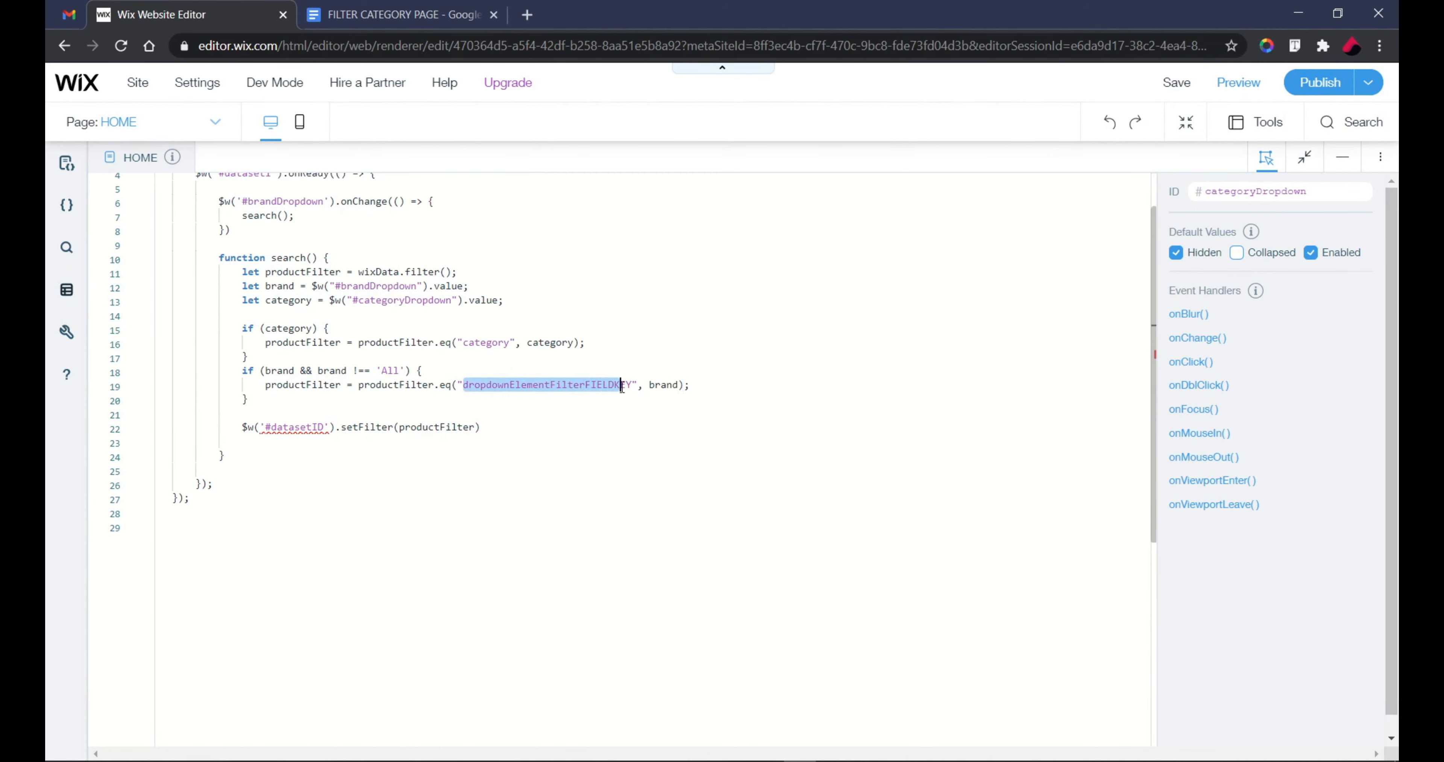
type("brand")
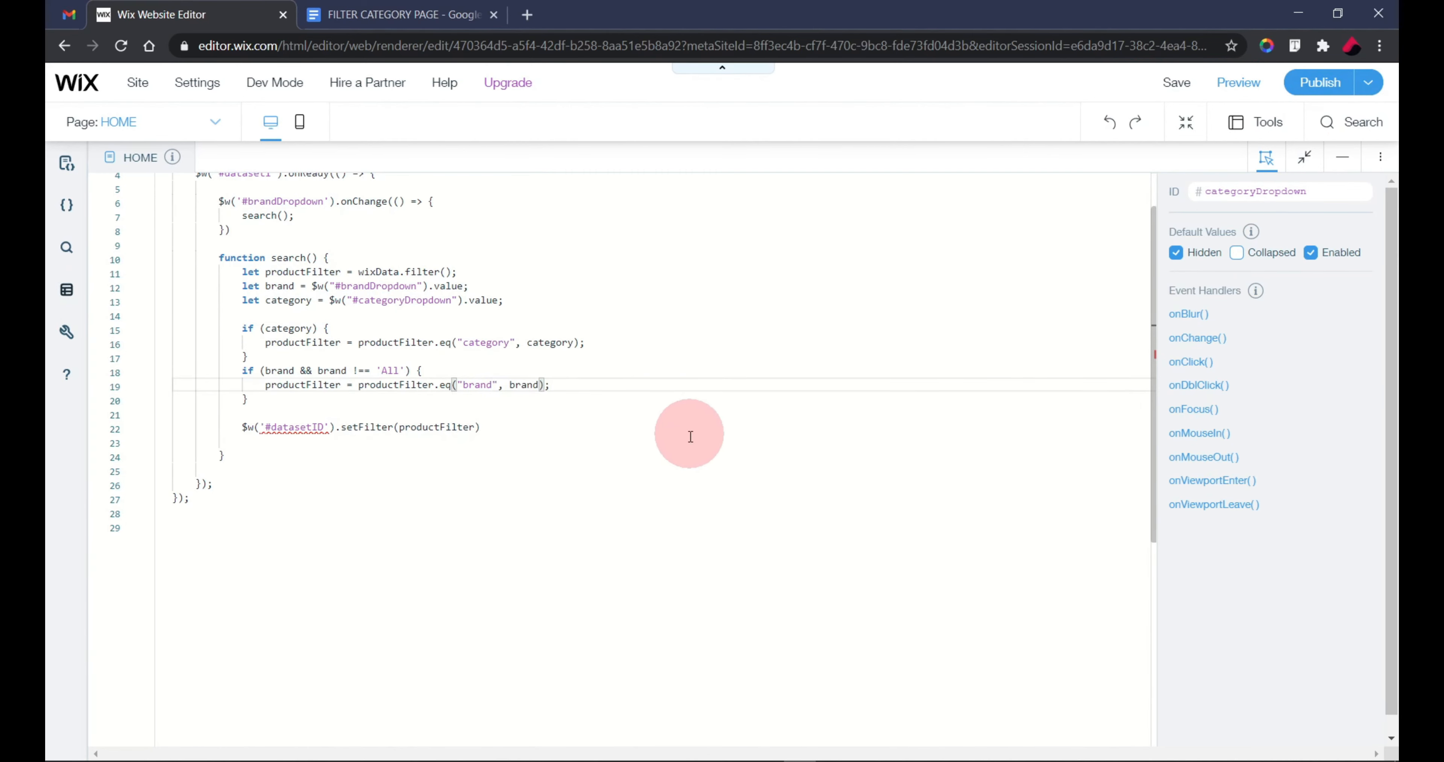
Replace the datasetID placeholder in the setFilter call with dataset1 and format the code
left_click(324, 427)
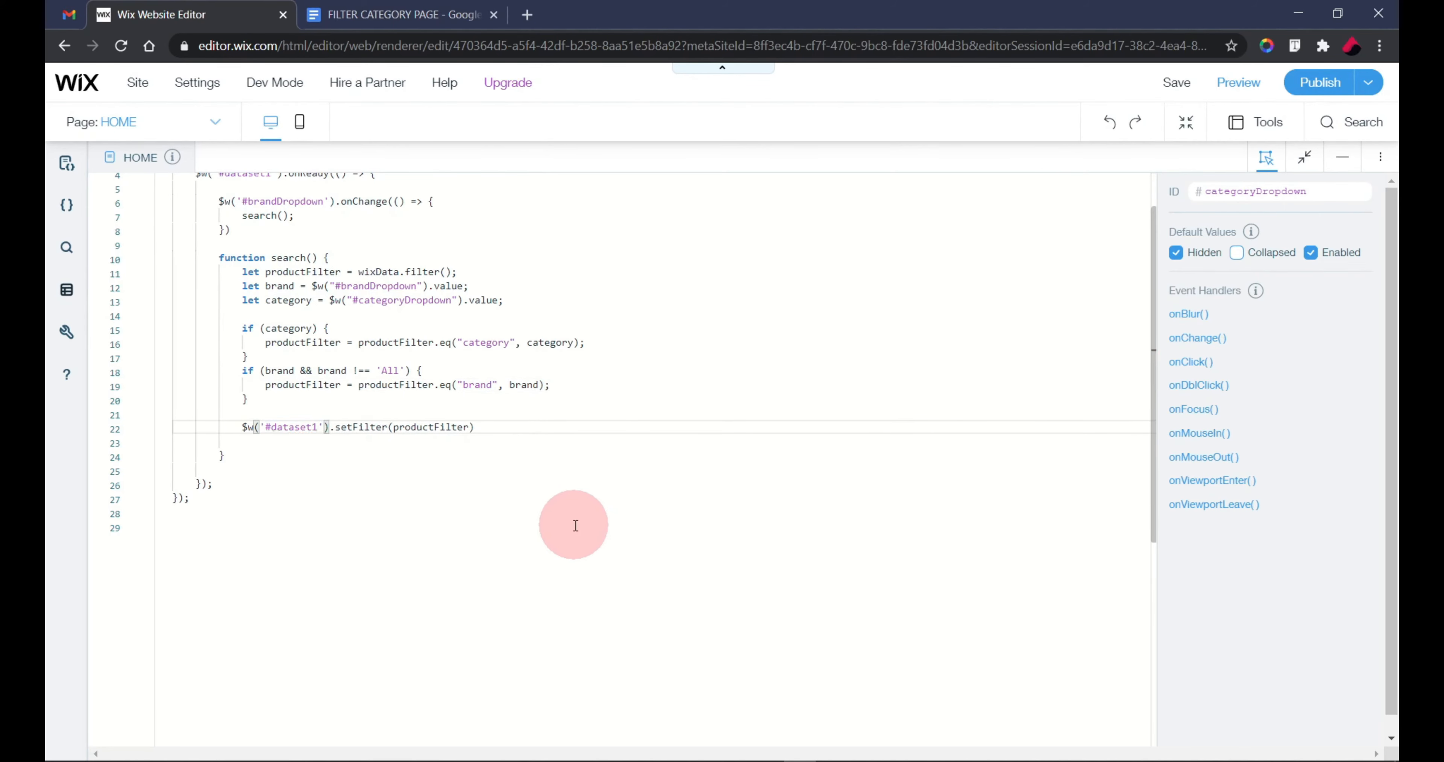
right_click(803, 324)
left_click(834, 339)
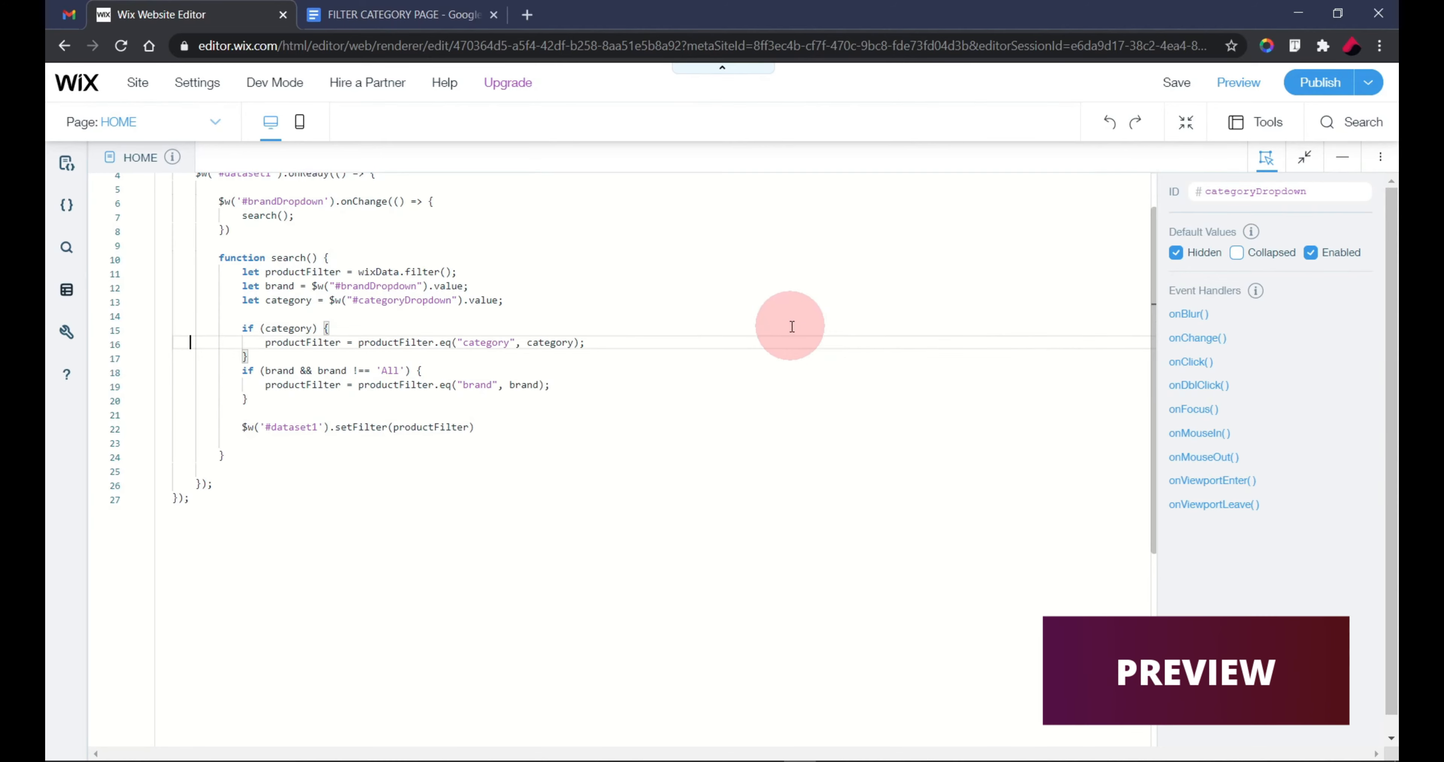
Minimise the code panel and preview the page to check which products the repeater shows before a brand is chosen
left_click(1342, 157)
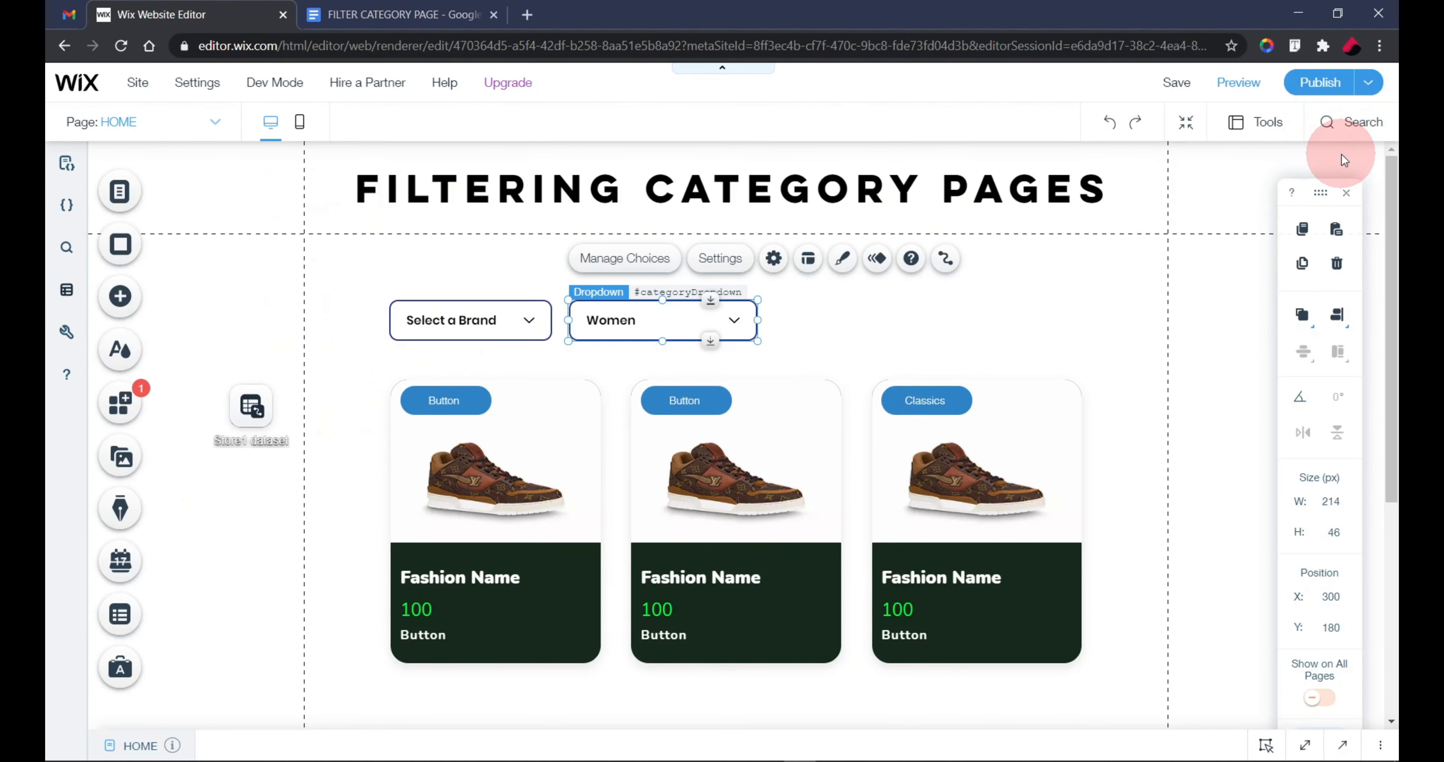
left_click(1129, 306)
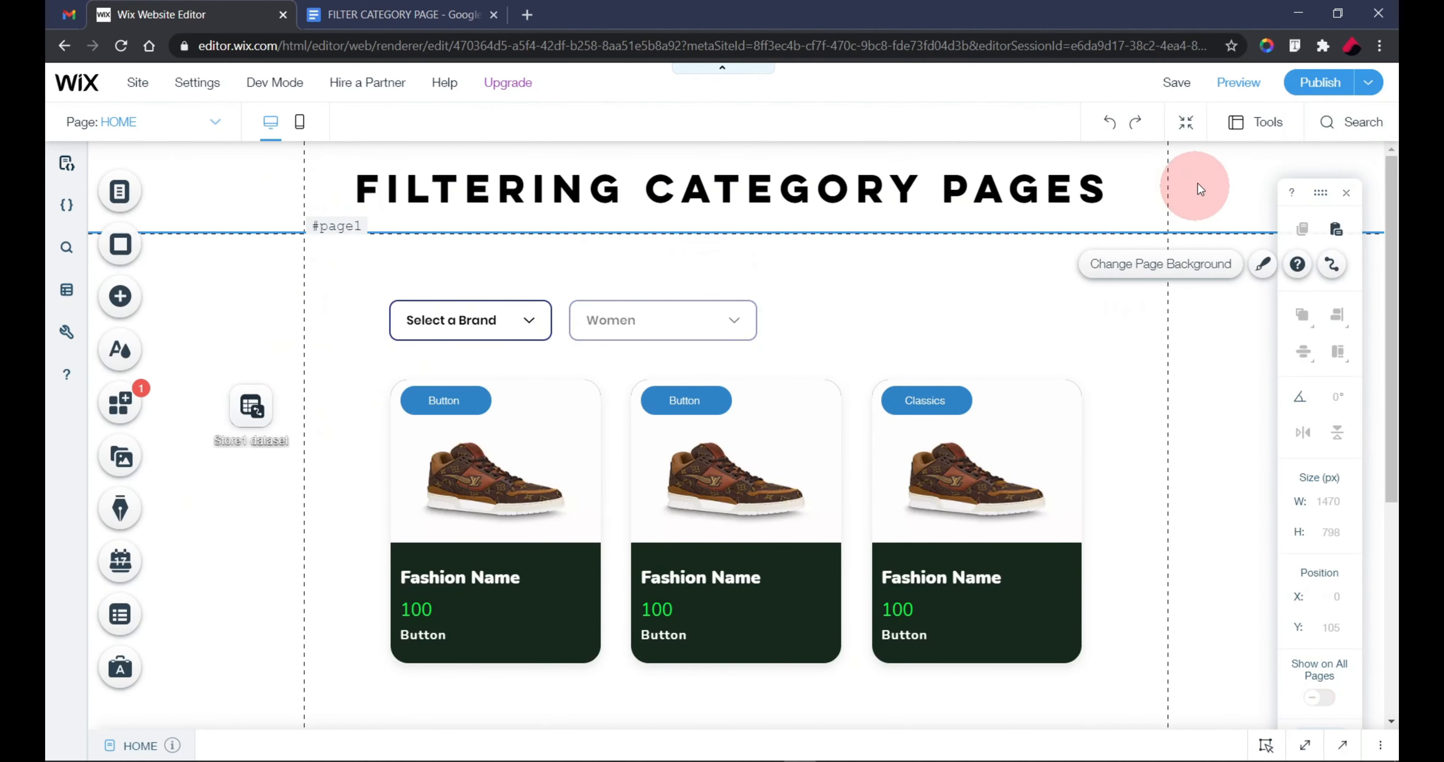
left_click(1236, 82)
scroll(1210, 345, "down", 4)
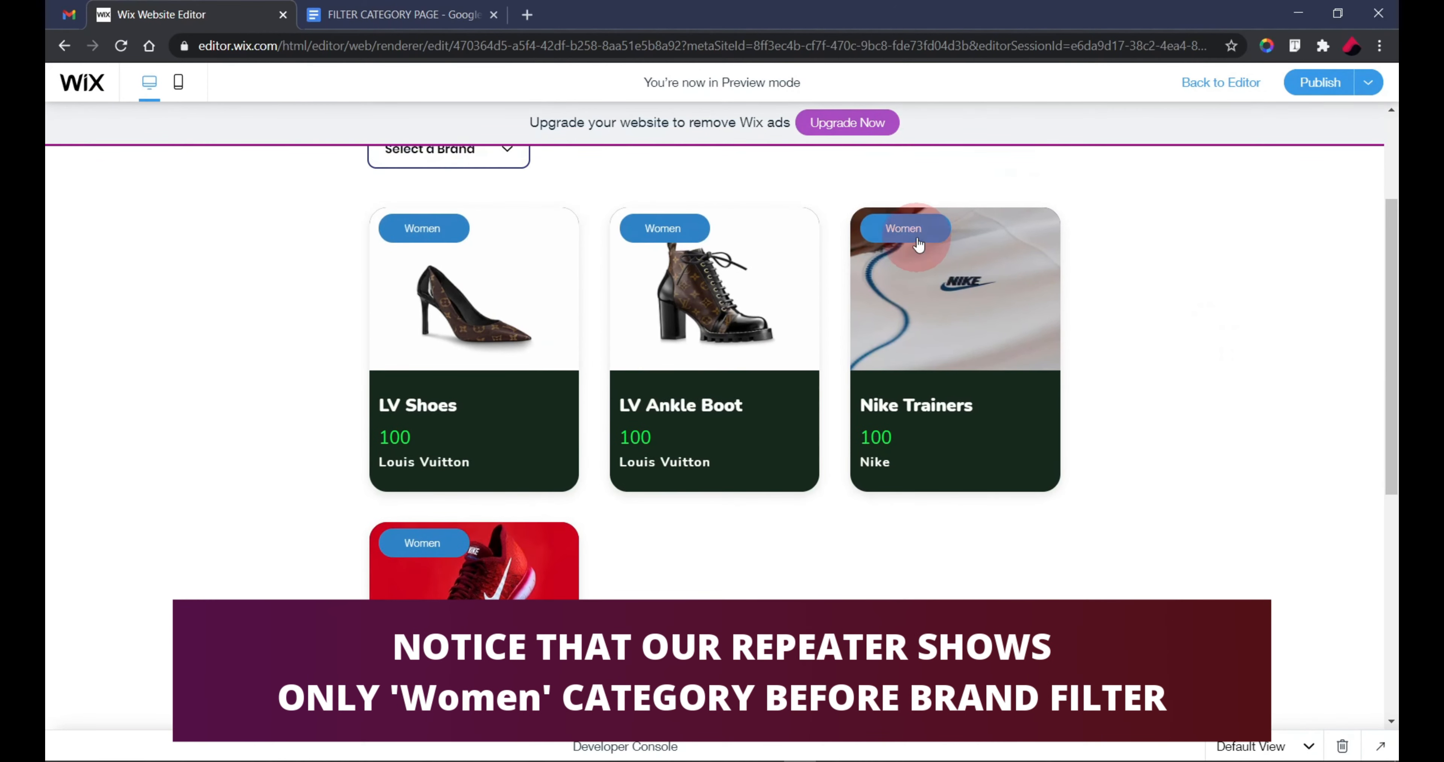
Test the brand dropdown in the preview by choosing Nike and afterwards Louis Vuitton
scroll(426, 308, "up", 3)
left_click(474, 325)
left_click(470, 358)
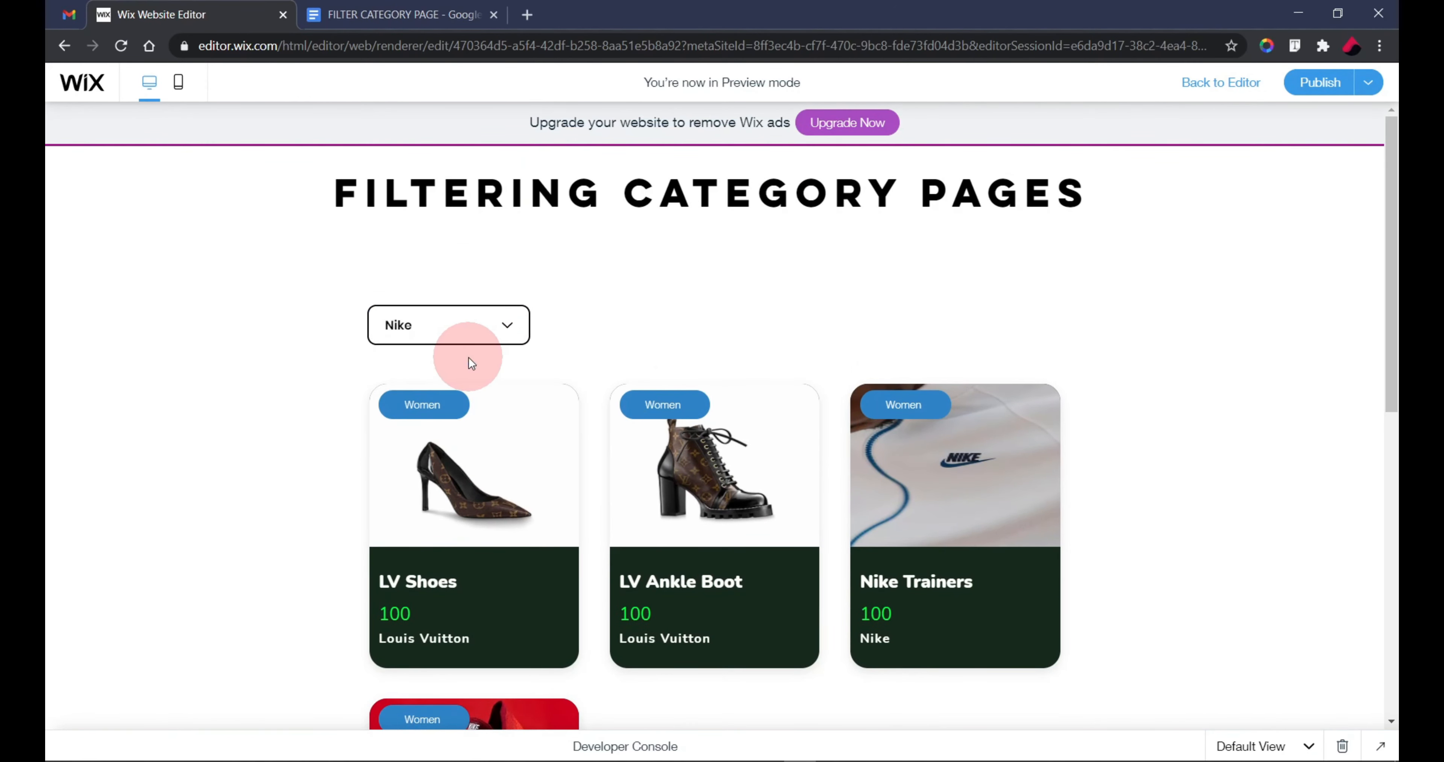
scroll(600, 381, "down", 2)
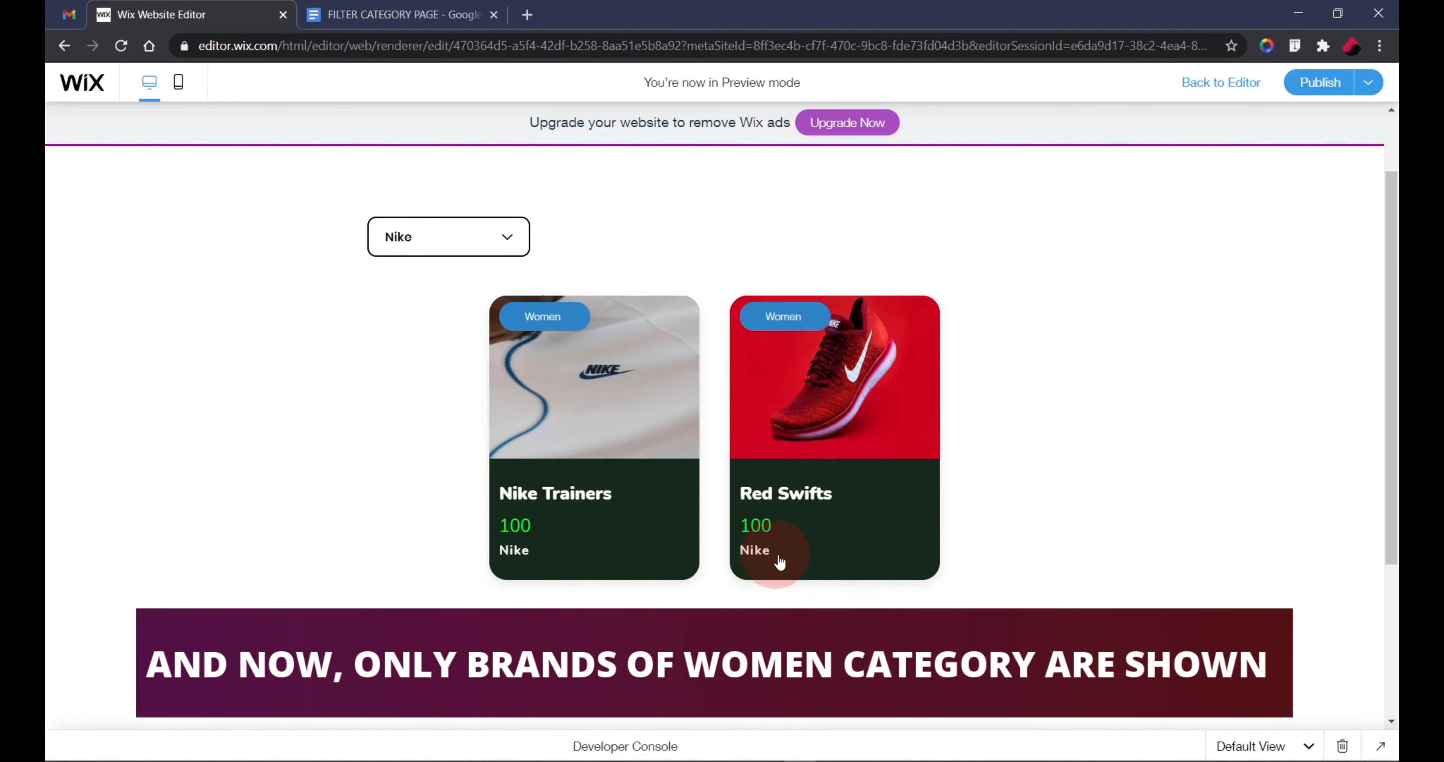
left_click(503, 249)
left_click(428, 283)
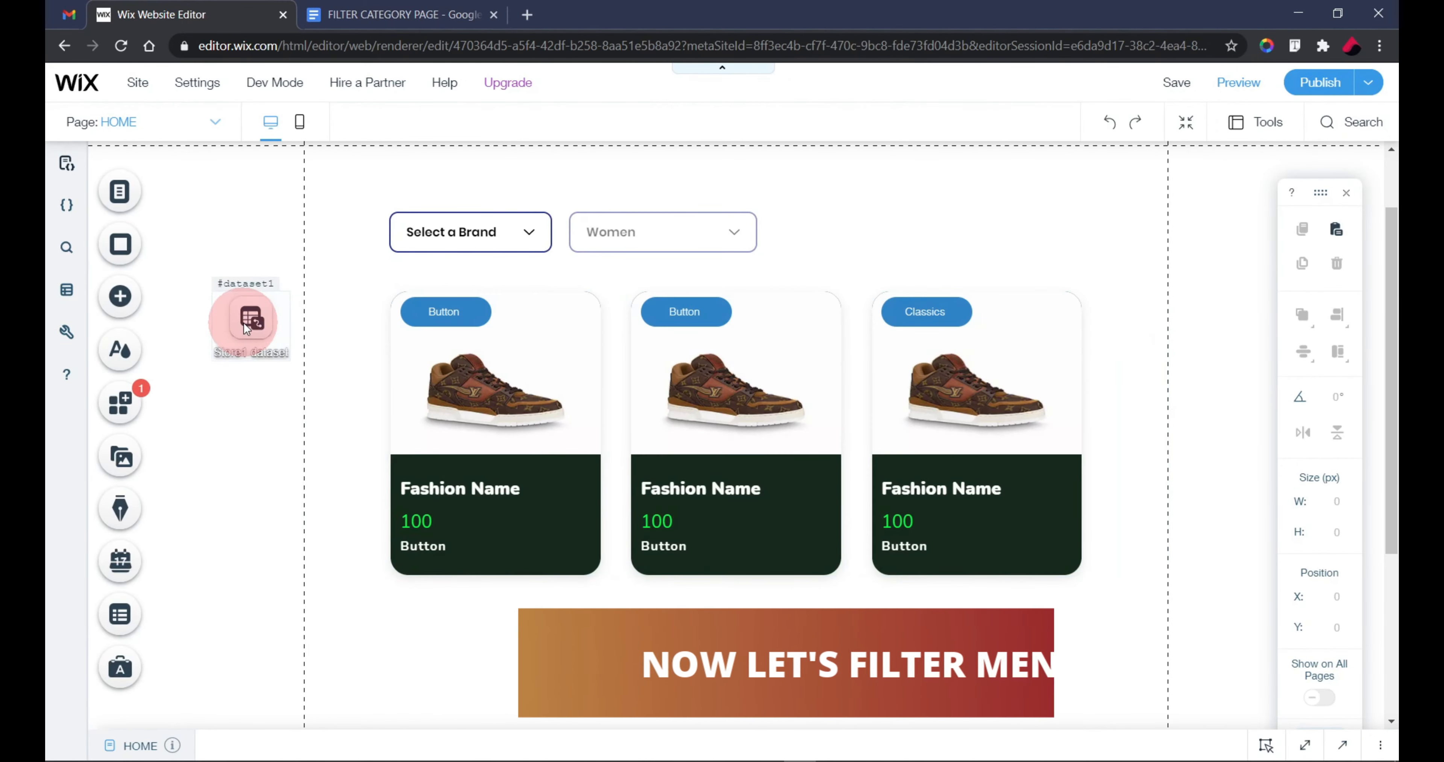
Change the Store1 dataset's Category filter value to Men, save it and close the dataset settings
left_click(251, 317)
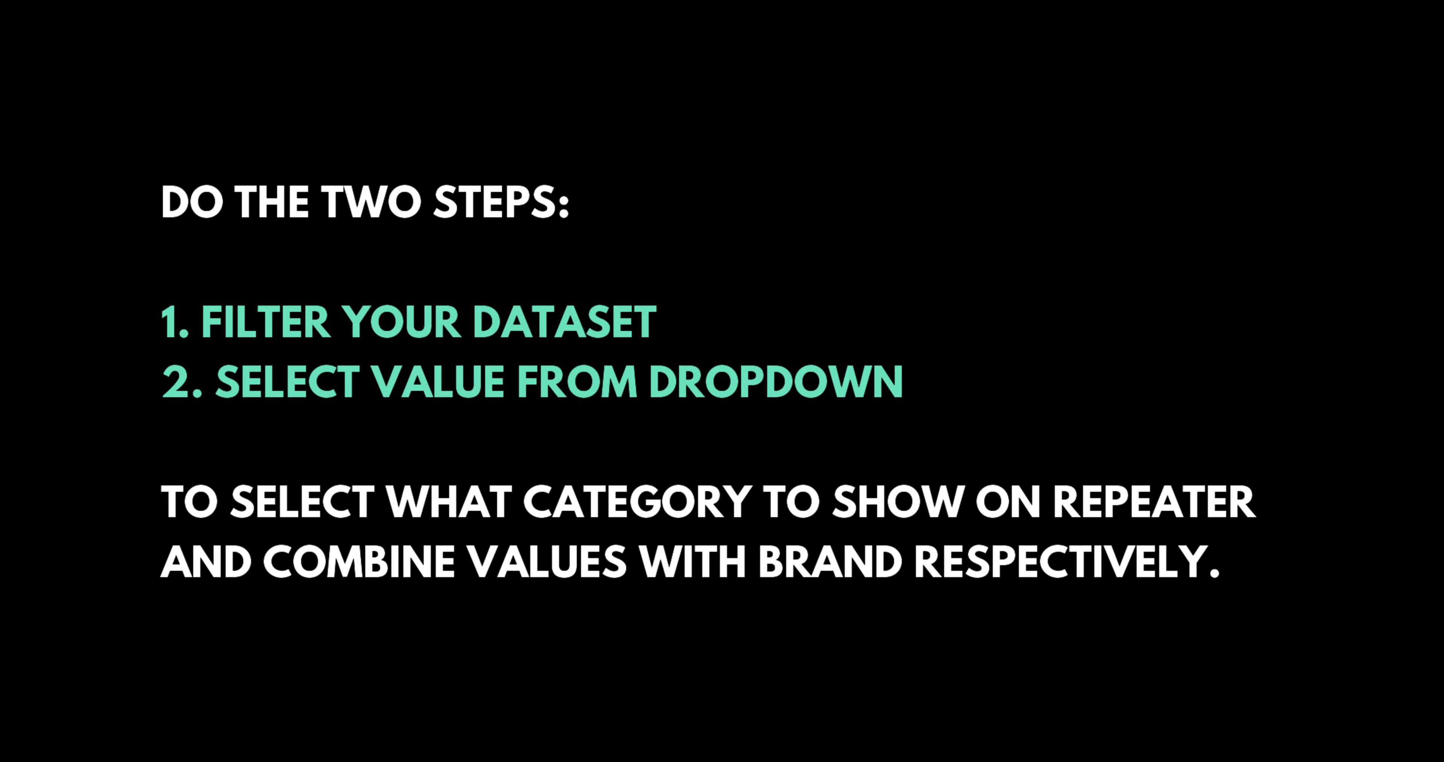
left_click(375, 252)
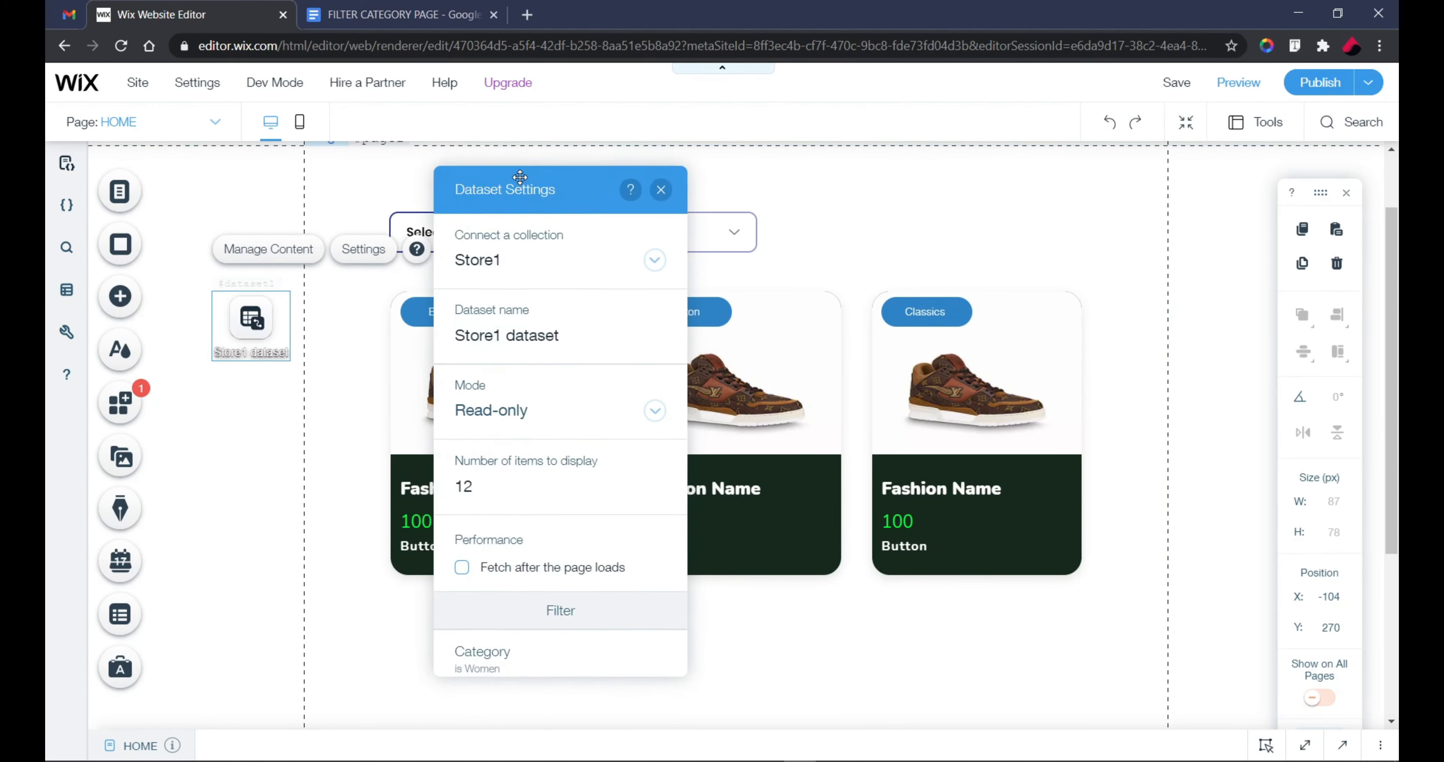
scroll(542, 408, "down", 3)
left_click(653, 456)
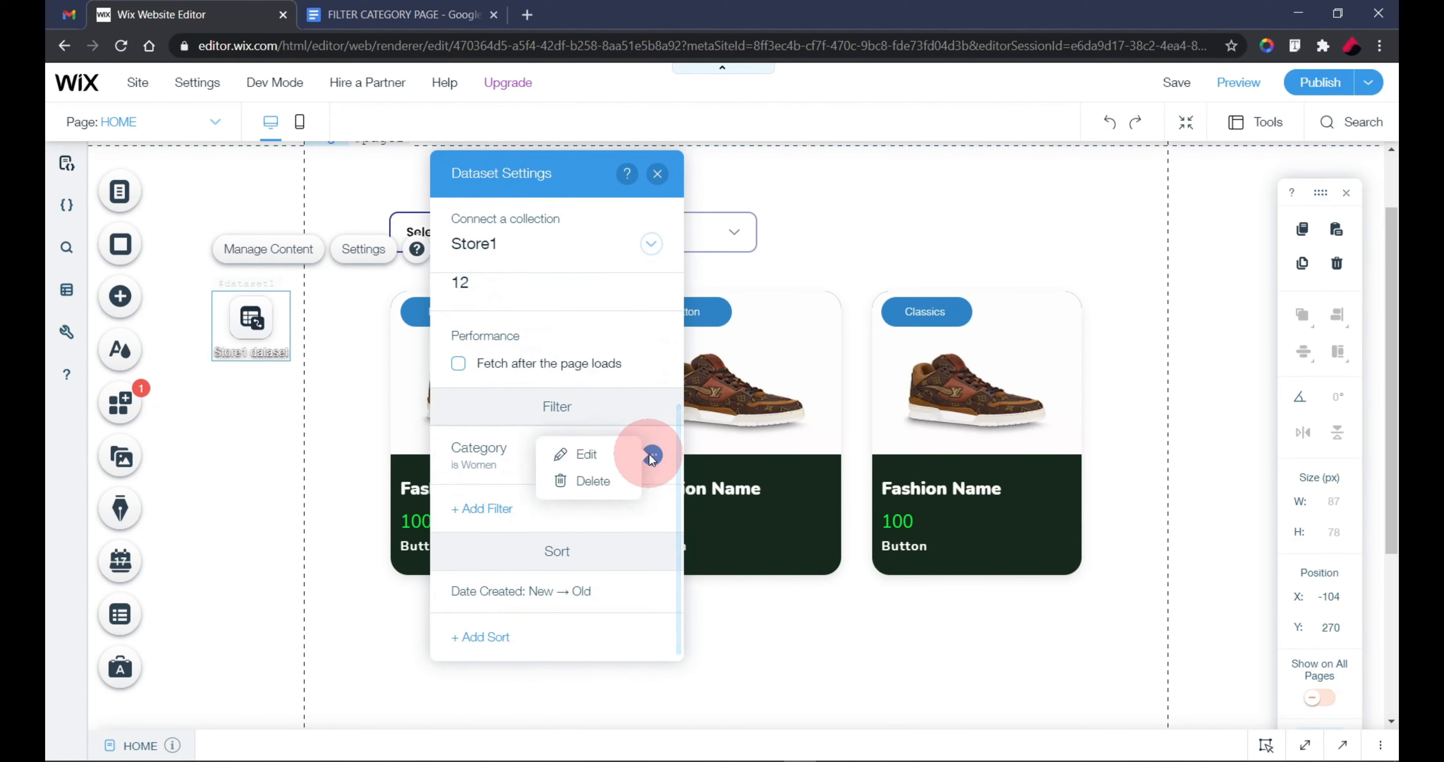
left_click(588, 455)
left_click(684, 600)
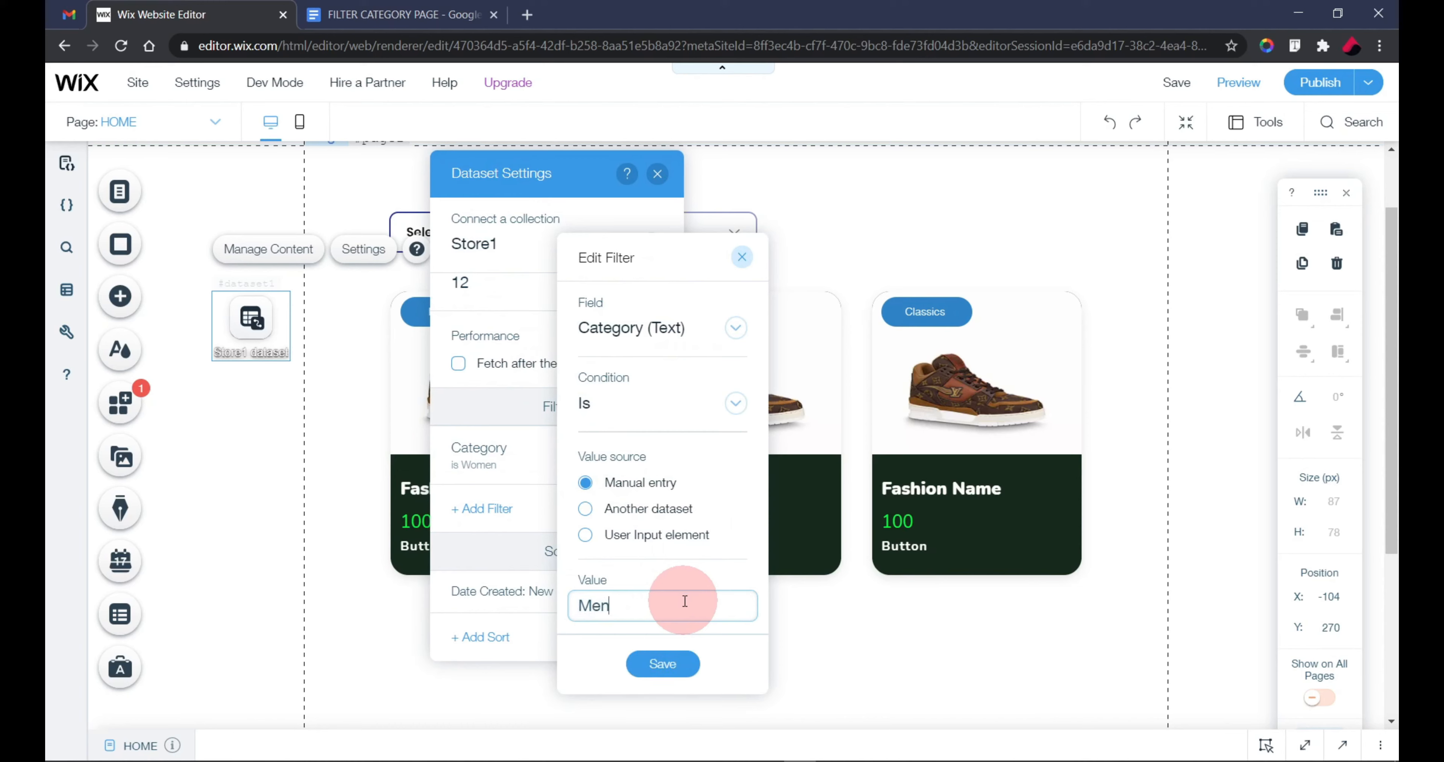
left_click(669, 664)
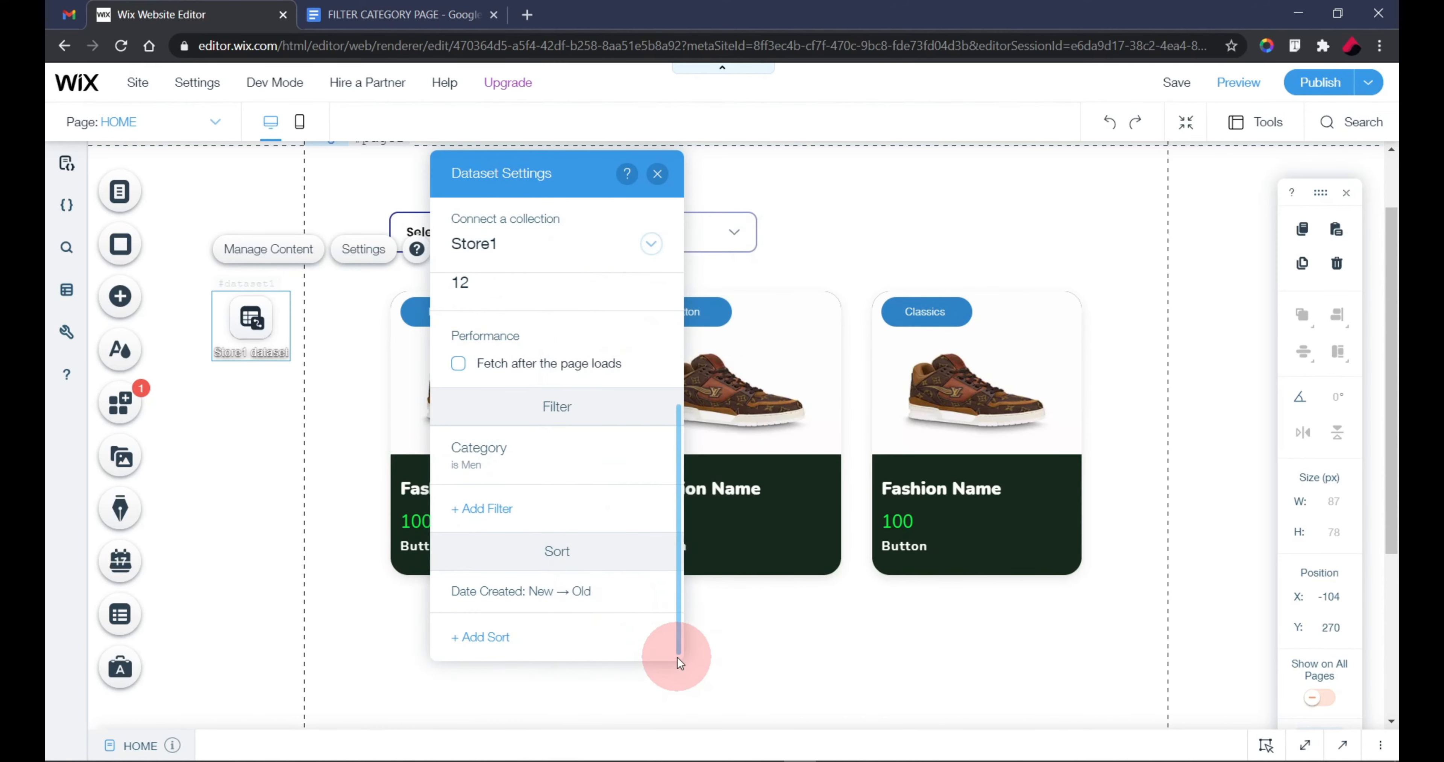
left_click(667, 175)
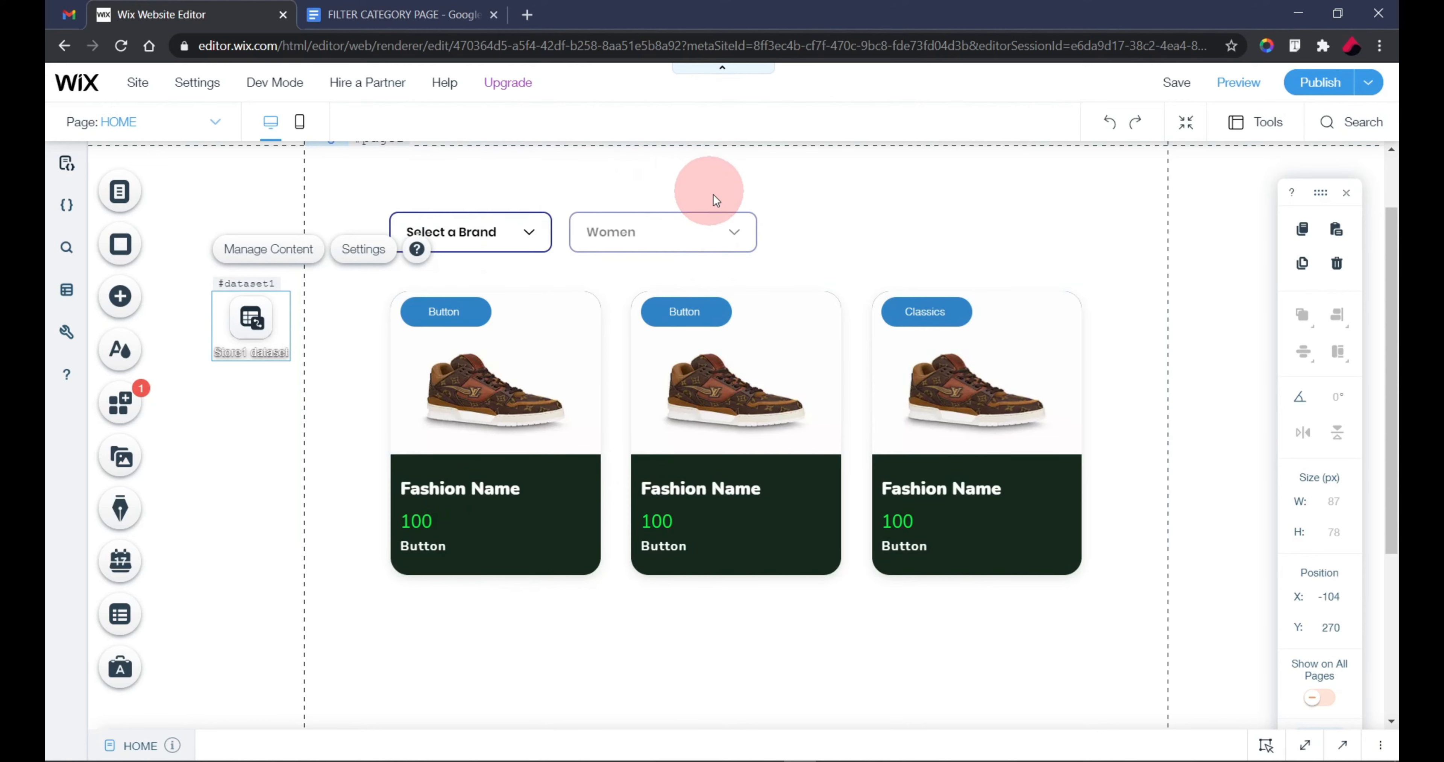
Set the category dropdown's initial item to Men and close its settings
left_click(721, 221)
left_click(712, 171)
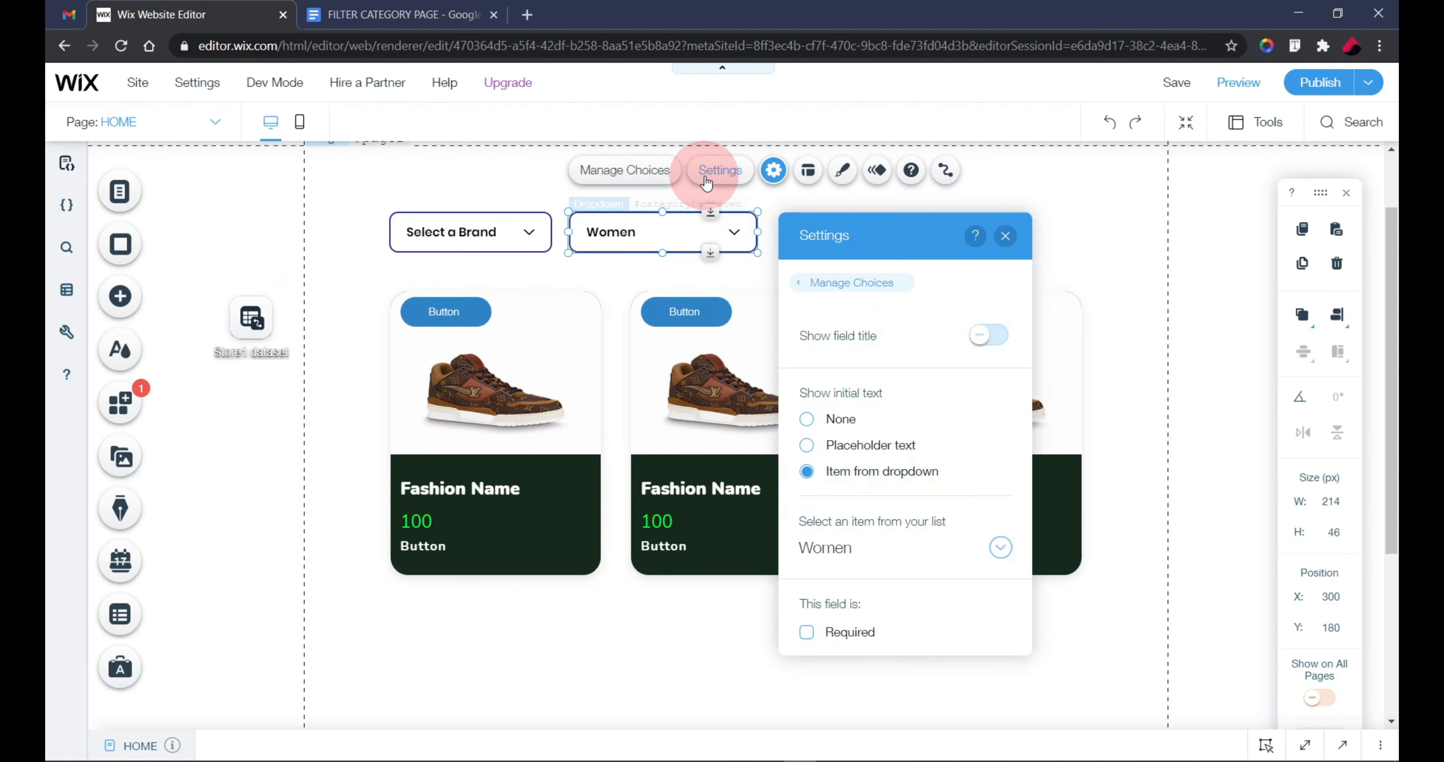
left_click(861, 524)
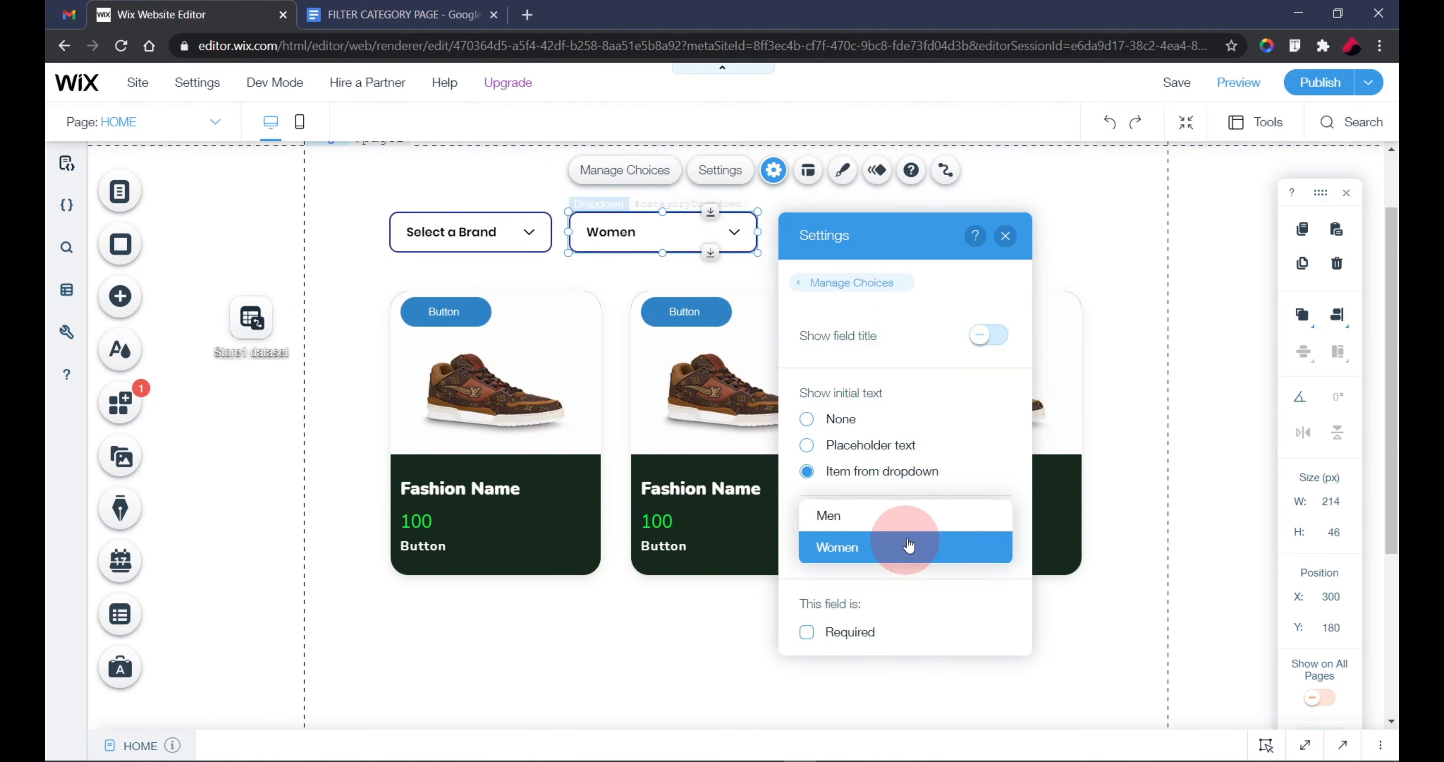
left_click(915, 517)
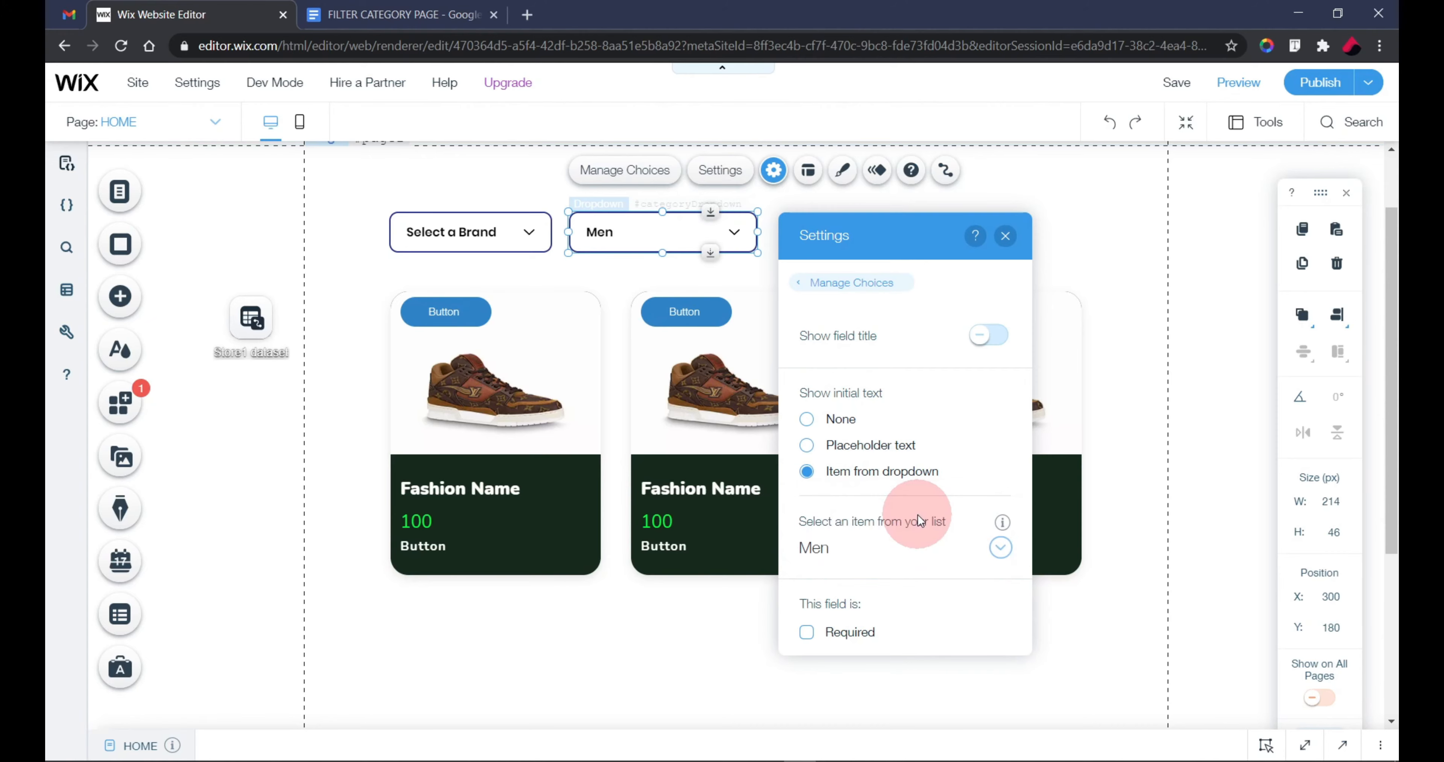
left_click(1007, 238)
left_click(1141, 252)
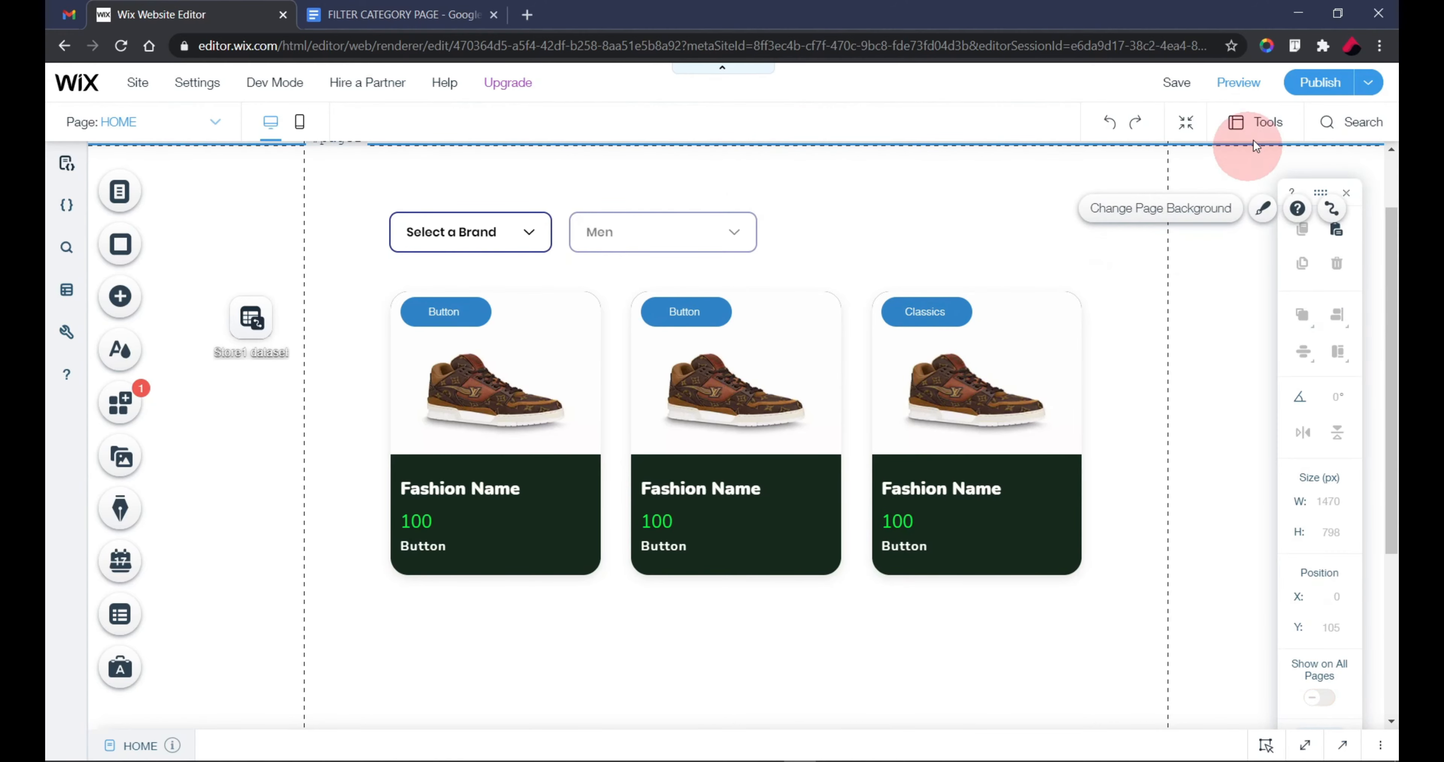
Preview the page, look through the repeater's products and test the brand dropdown with Nike
left_click(1239, 82)
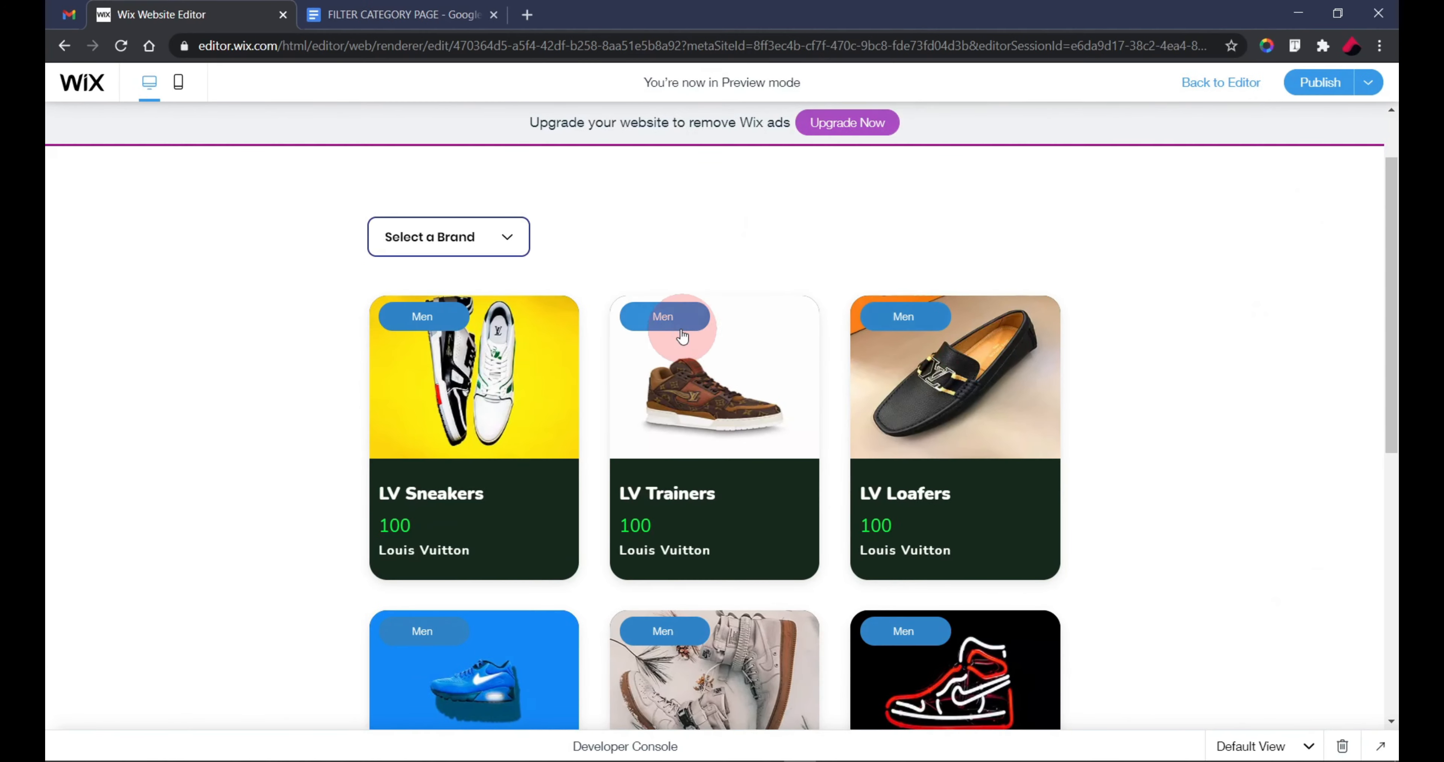
scroll(661, 364, "down", 5)
scroll(935, 450, "up", 5)
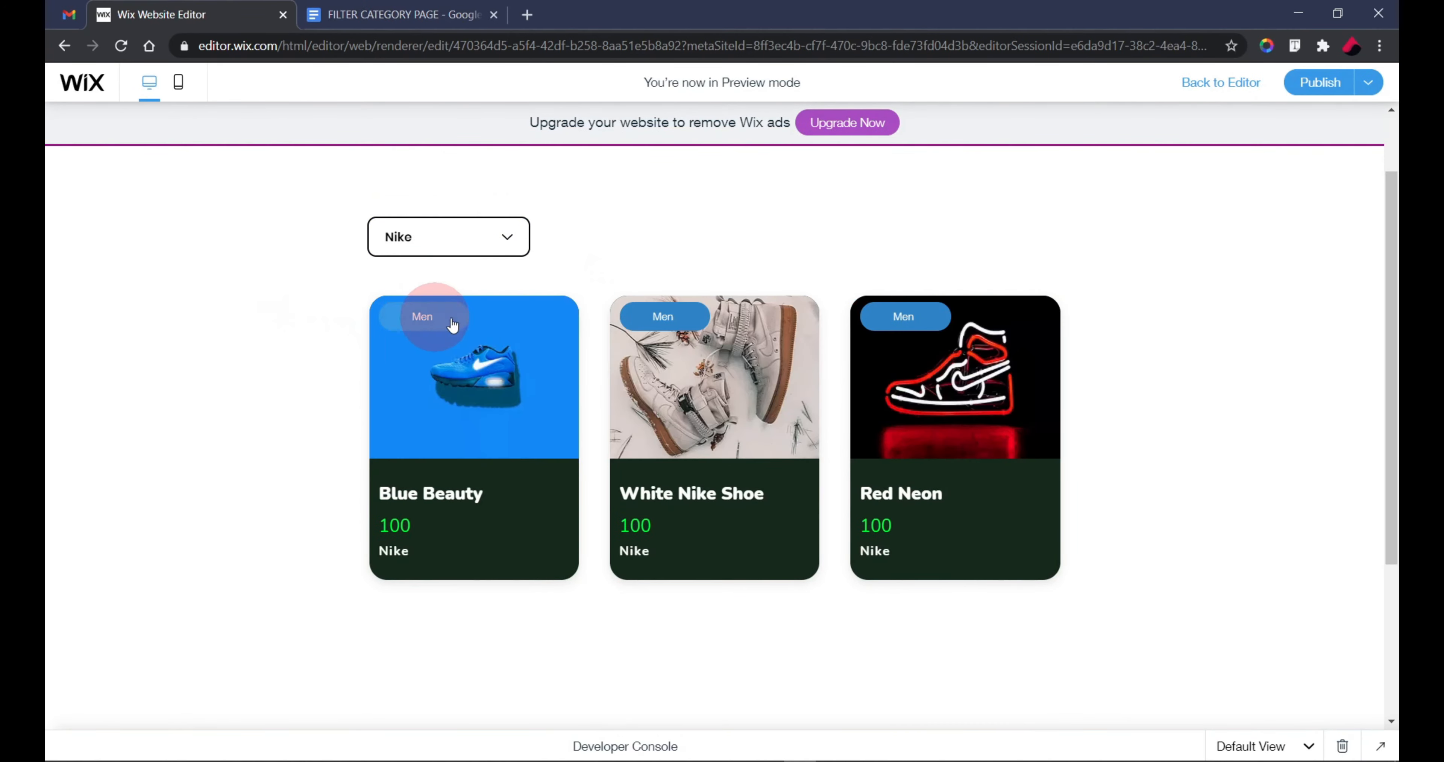
left_click(397, 253)
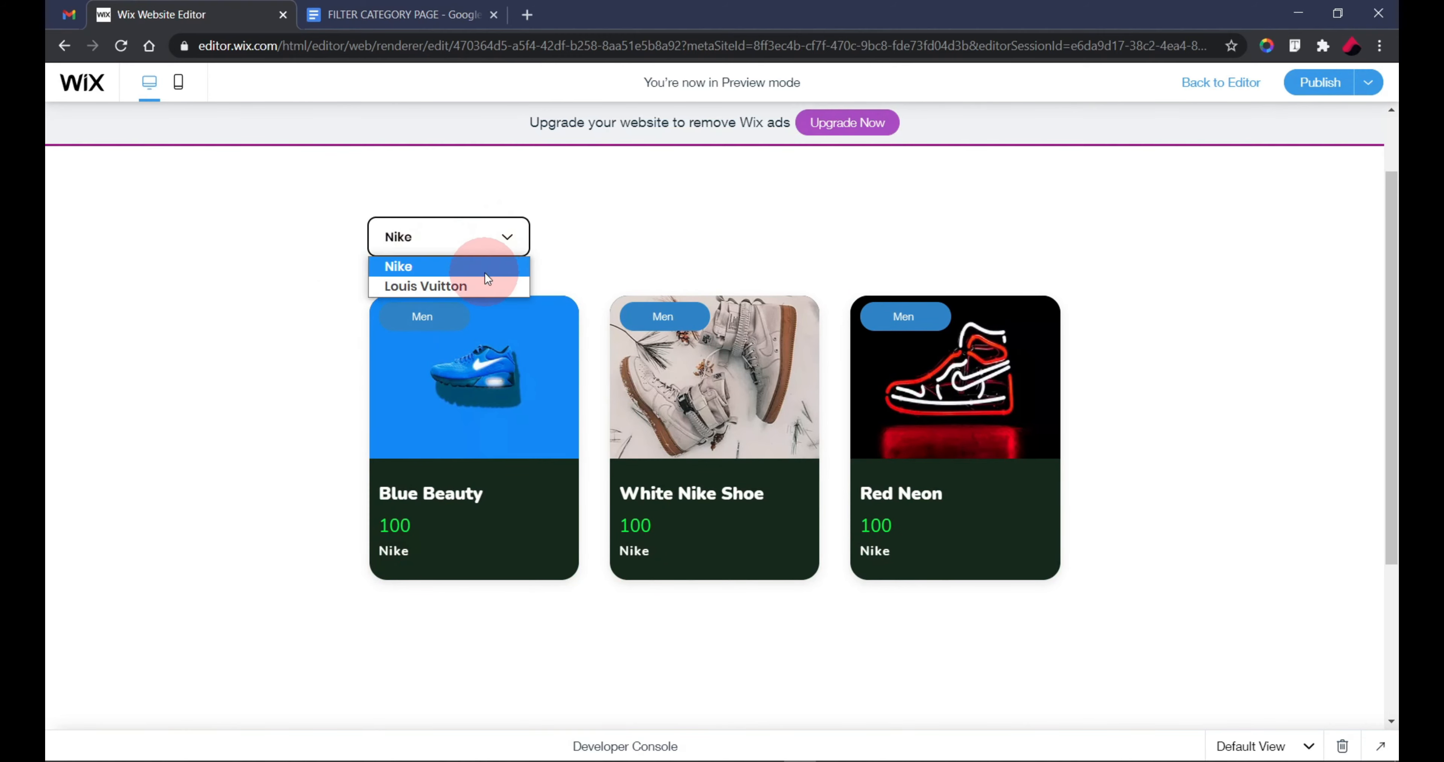